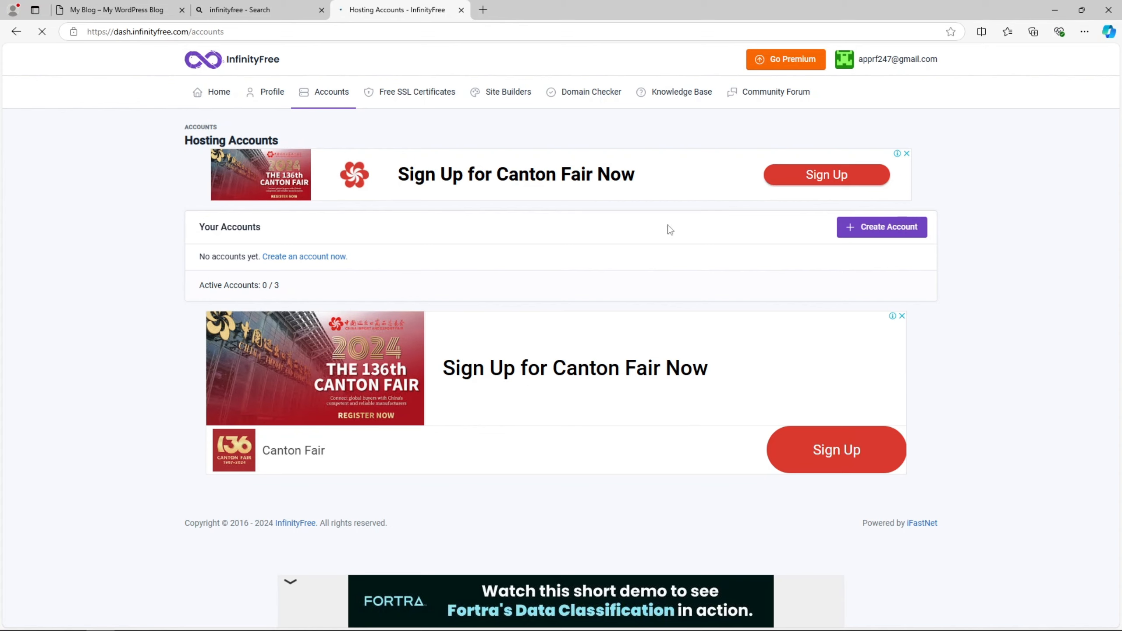
- Start creating a new hosting account and dismiss the full-page advertisement
click(881, 227)
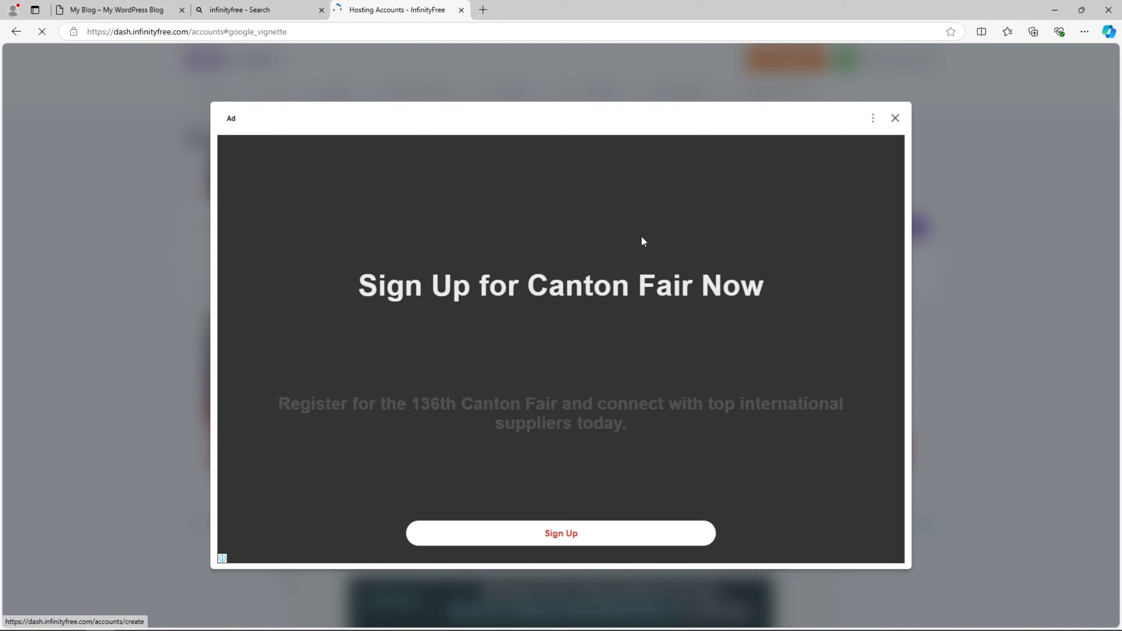
click(895, 118)
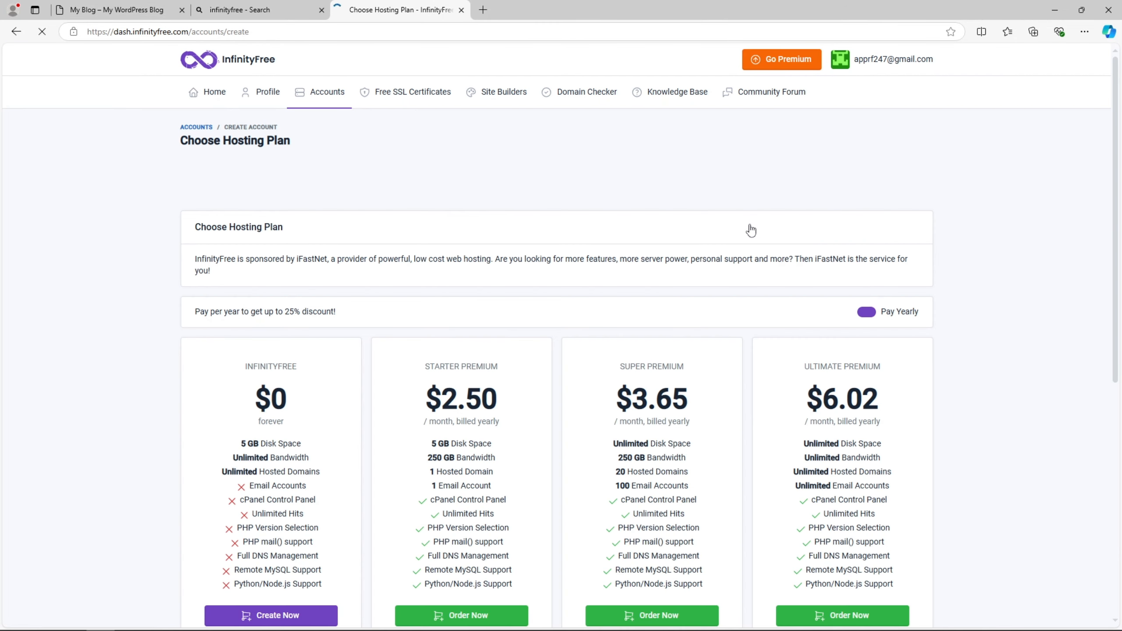
scroll(752, 231, down, 5)
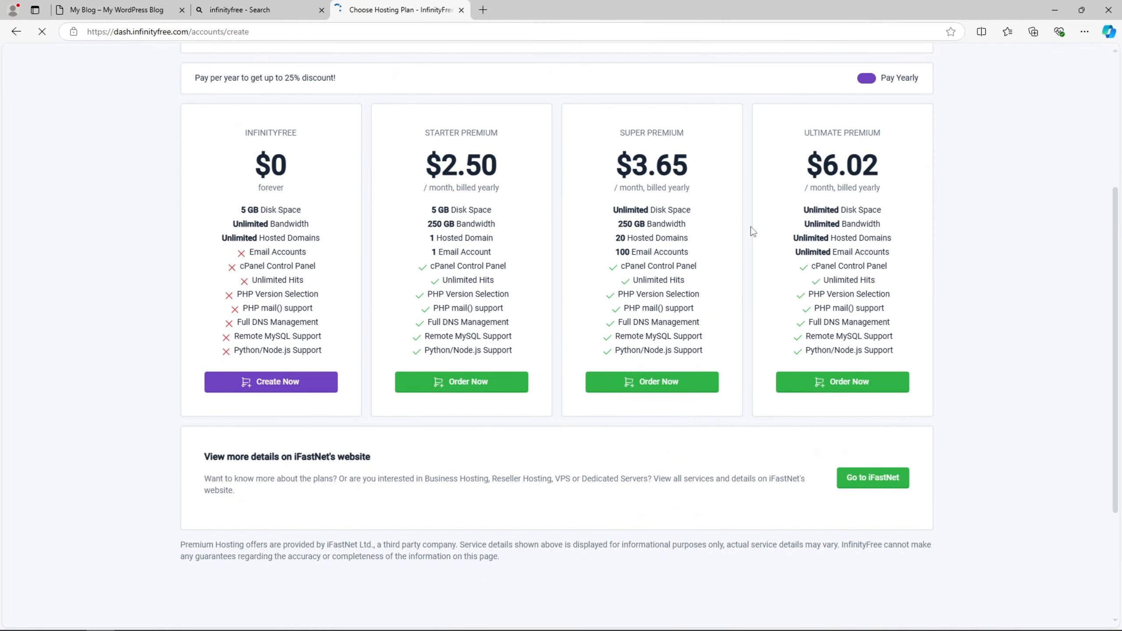
scroll(536, 301, up, 4)
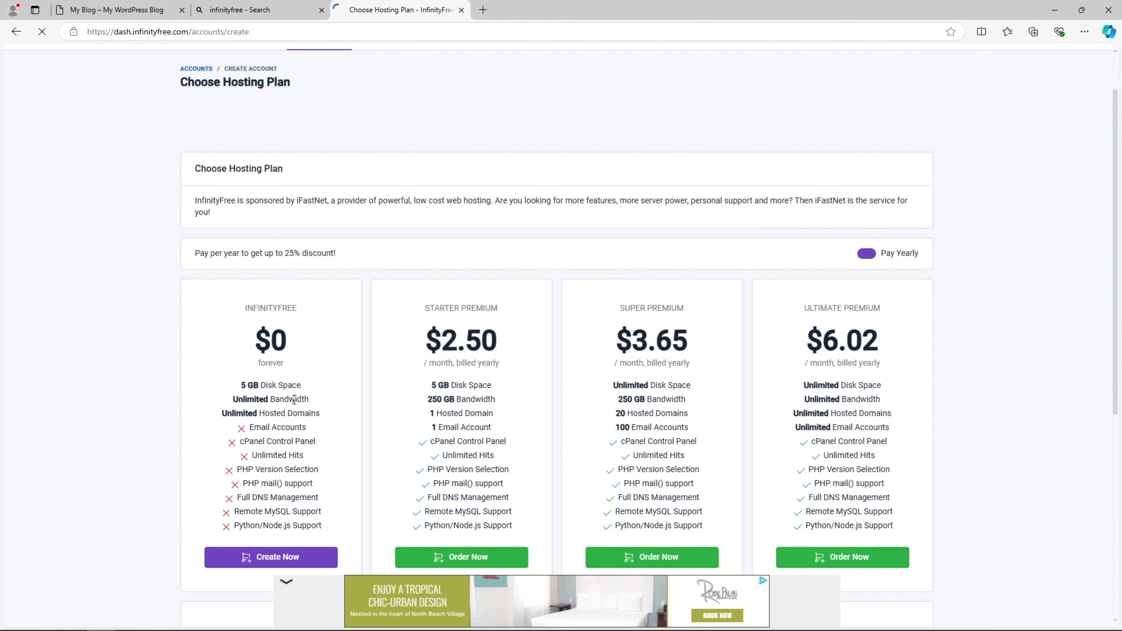
- Compare the plan features and pick the free $0 InfinityFree plan
drag(263, 415, 320, 415)
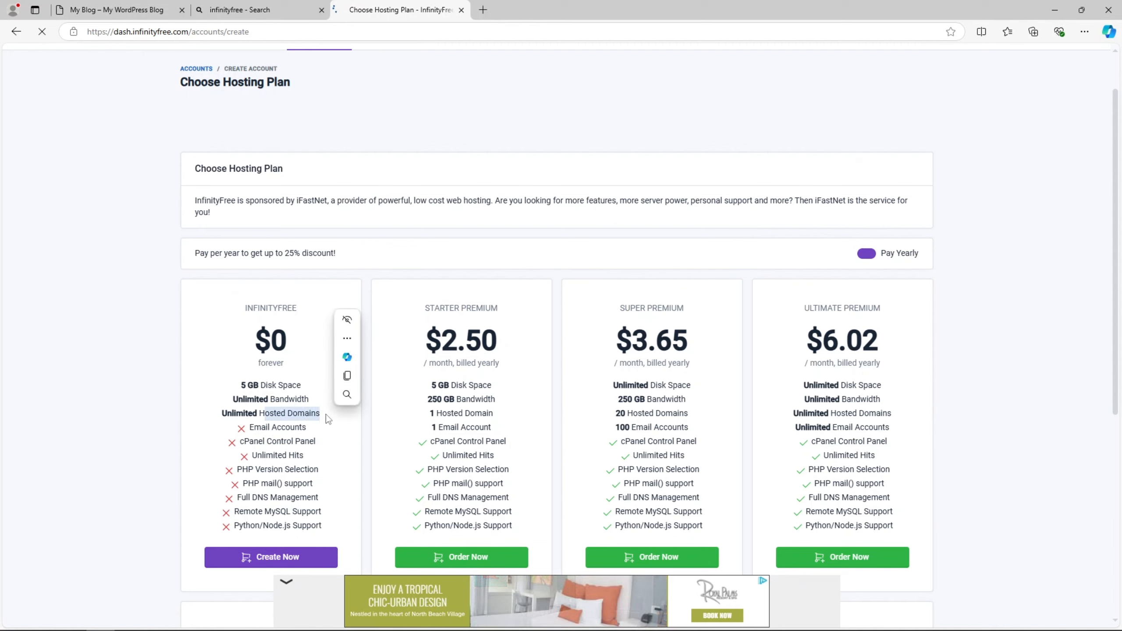
click(277, 412)
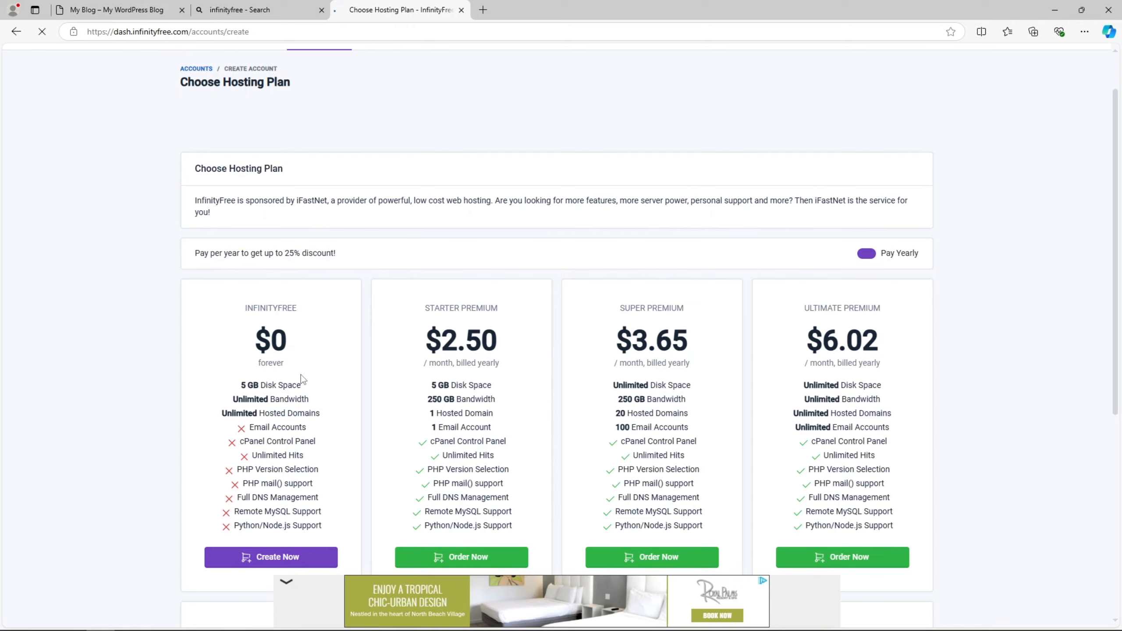
scroll(300, 374, down, 3)
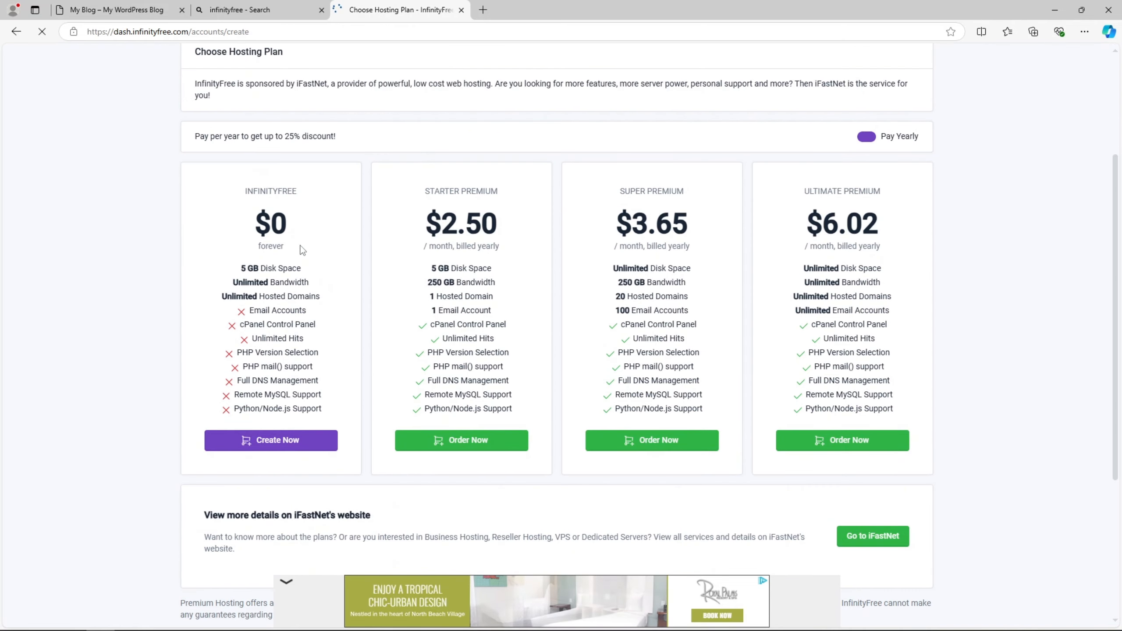
scroll(302, 250, up, 3)
scroll(302, 251, down, 4)
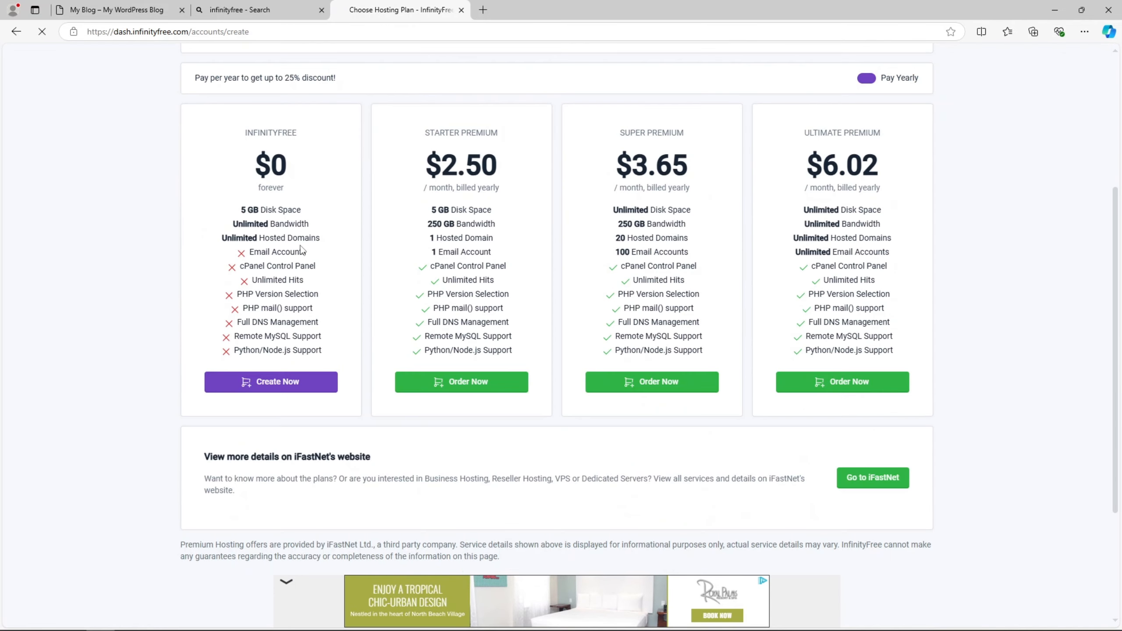
click(284, 392)
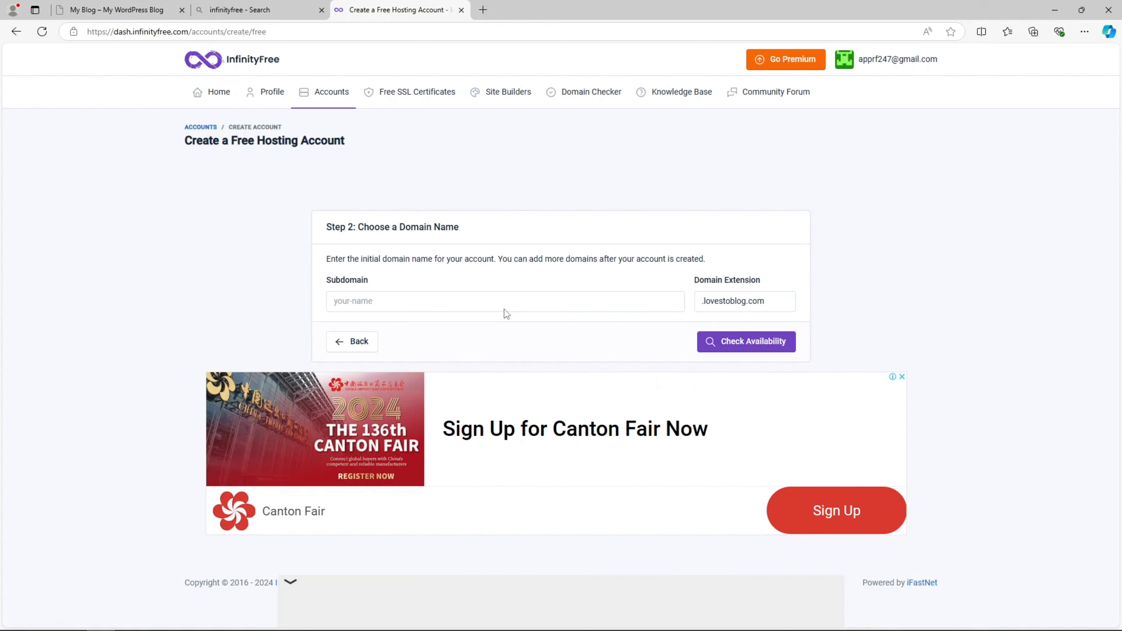
- Enter subdomain wp4novice with the .free.nf extension and check its availability
click(505, 309)
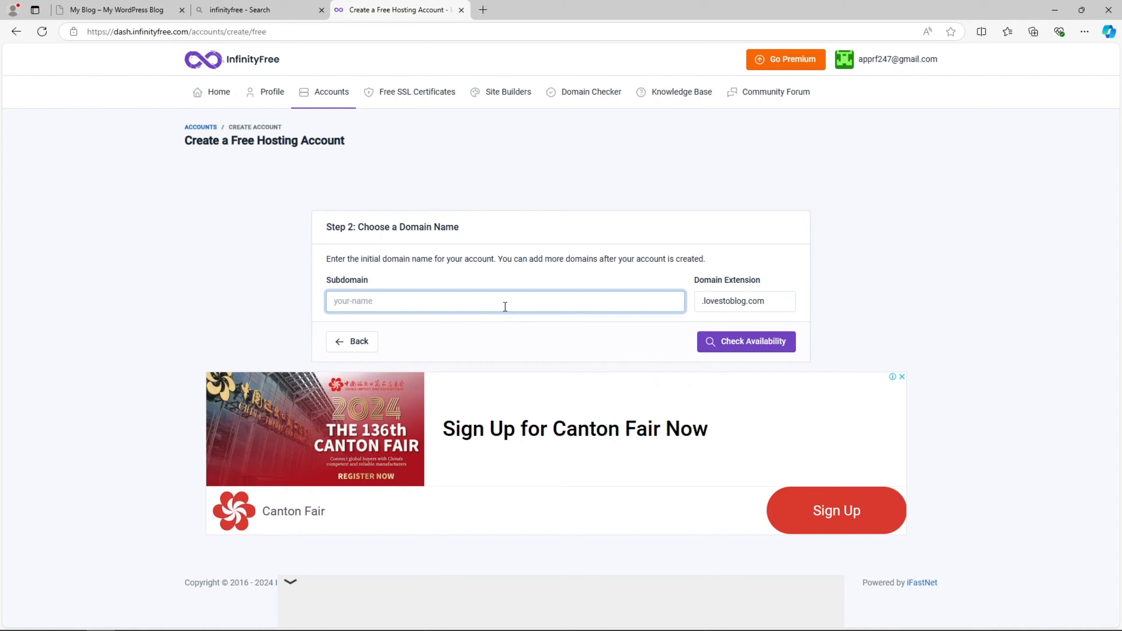
text(wp)
text(4noiv)
text(vice)
click(724, 302)
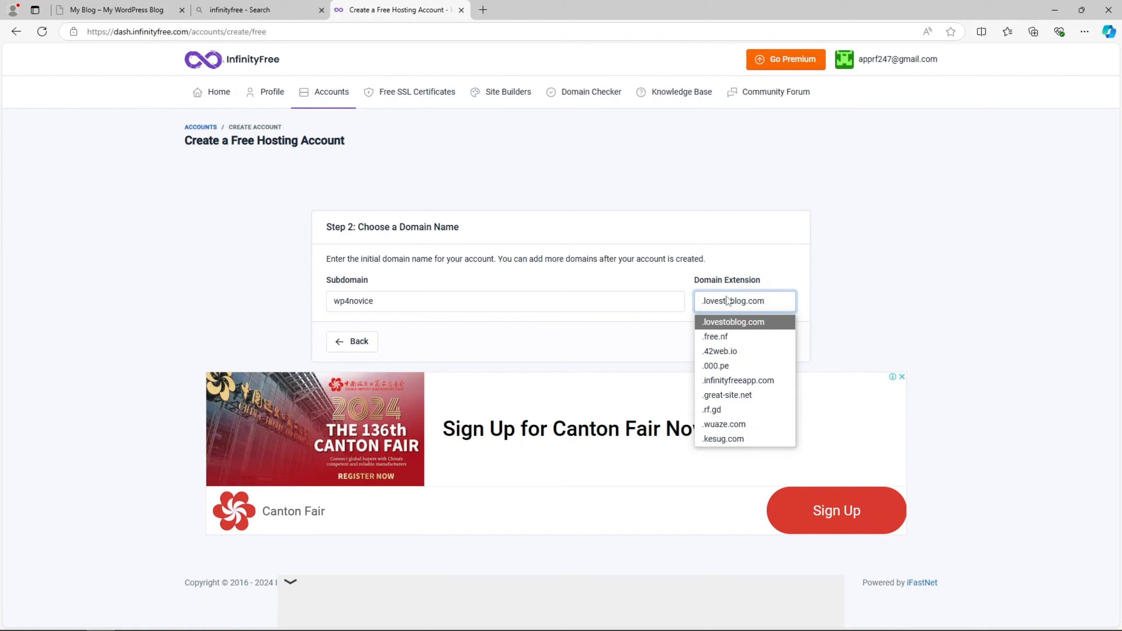
click(701, 281)
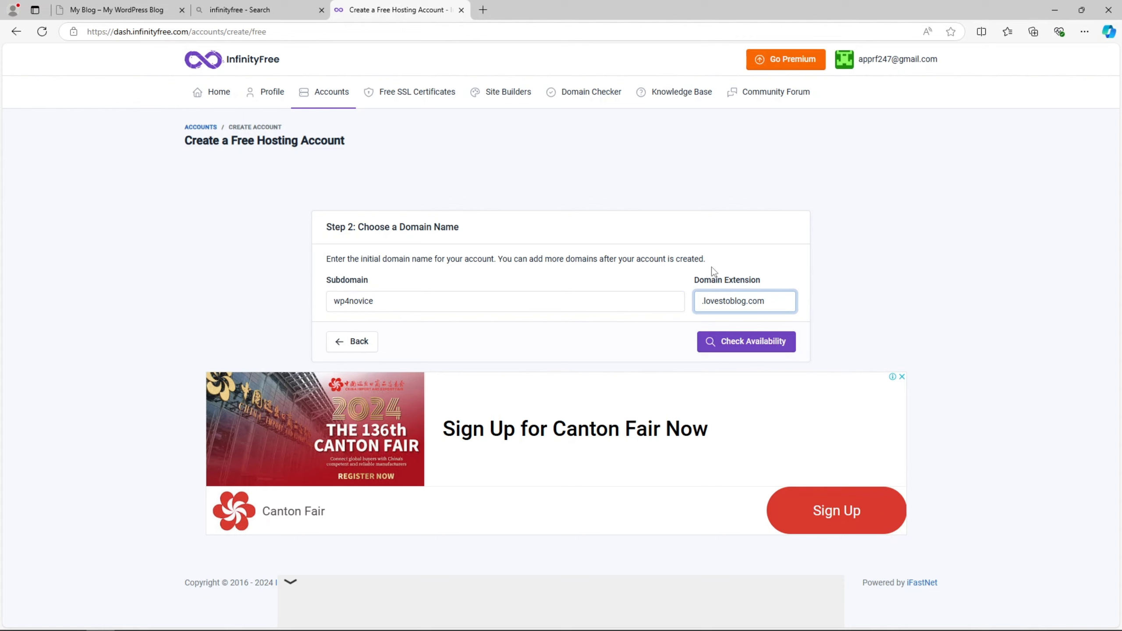
click(754, 300)
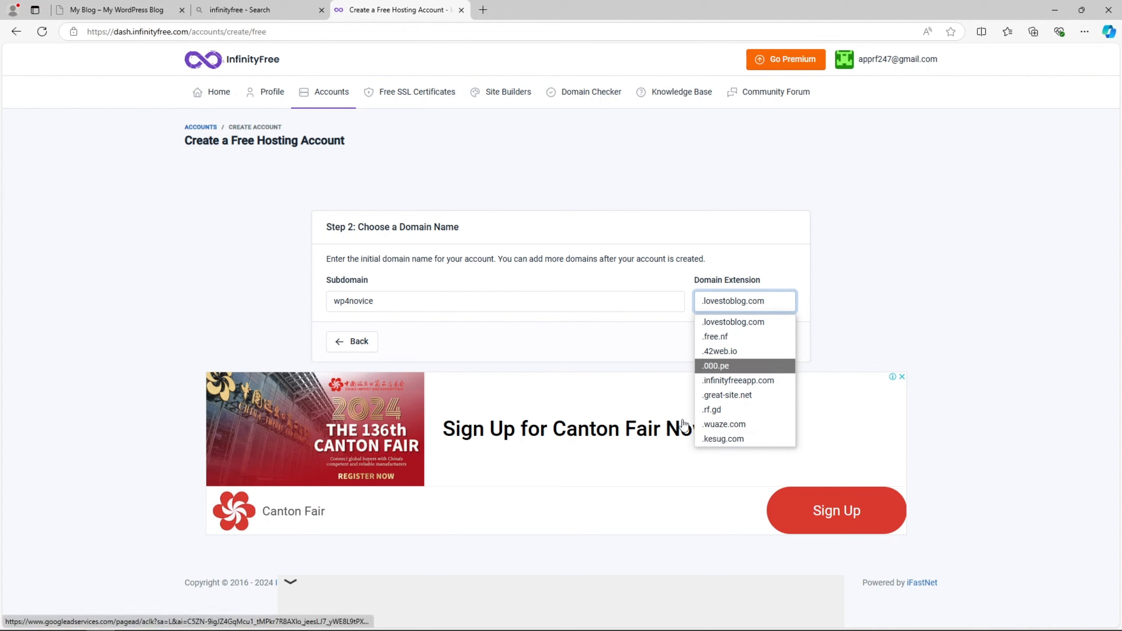
click(720, 337)
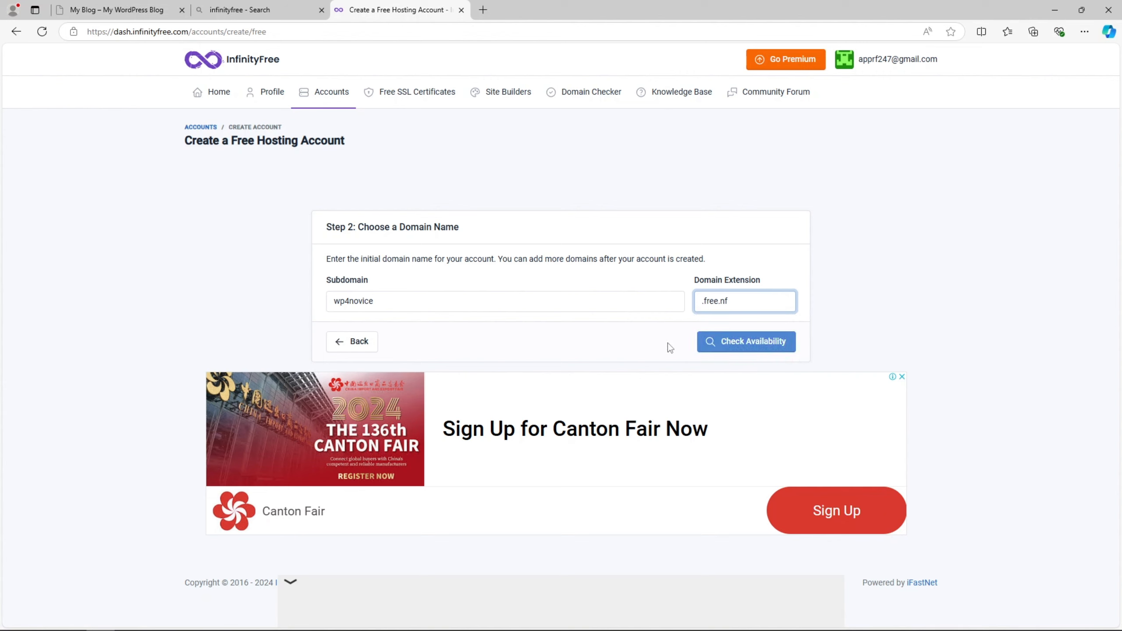
click(640, 345)
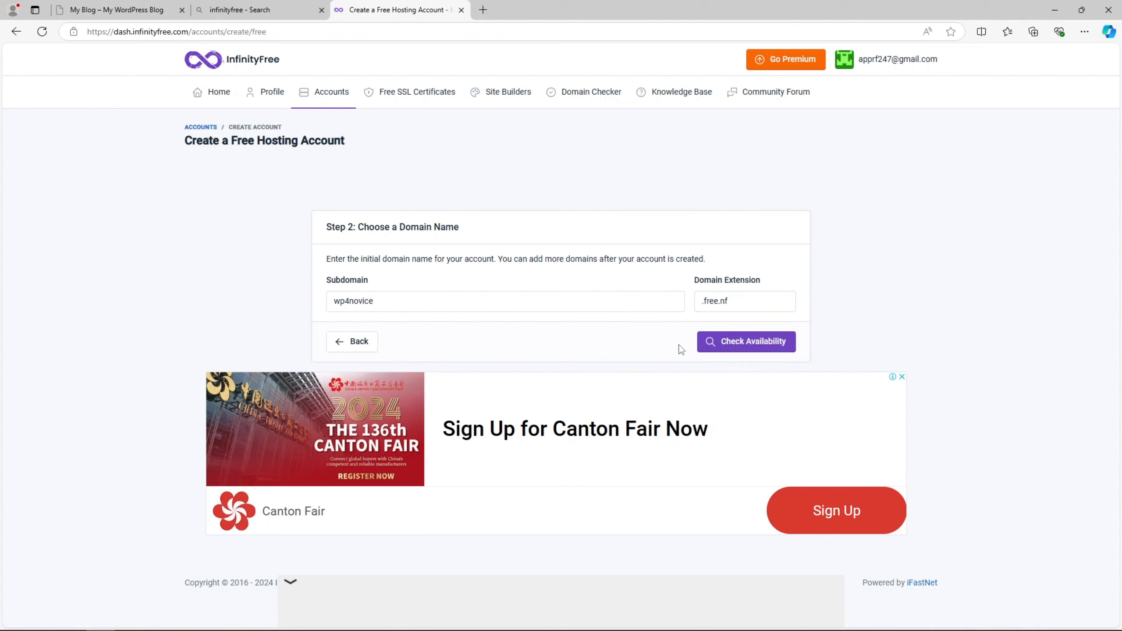
click(782, 345)
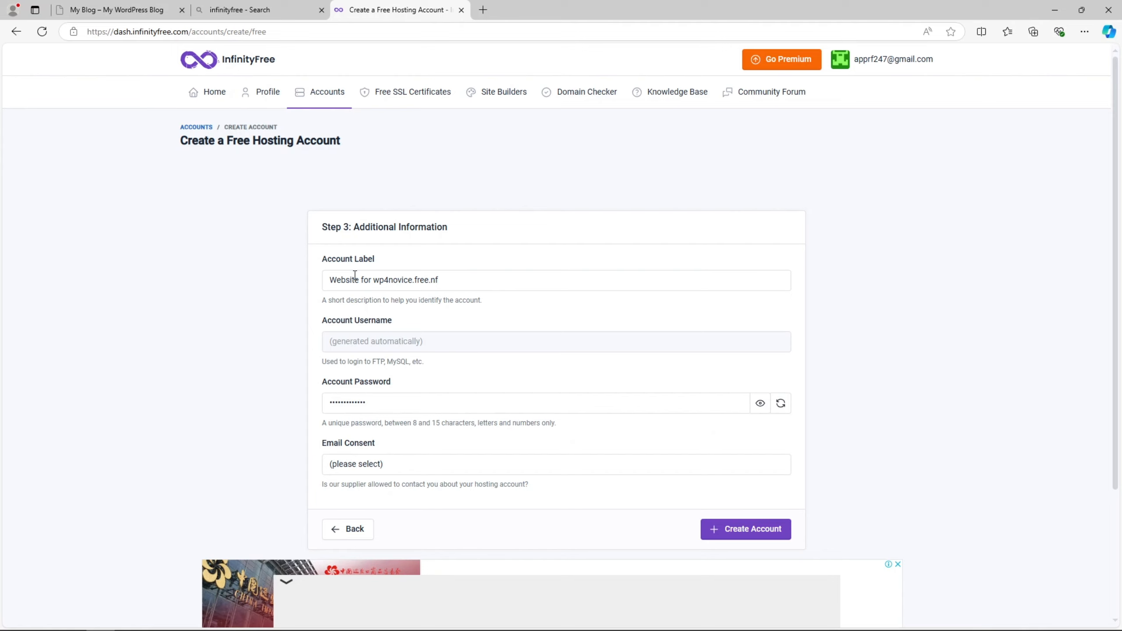
- Review the account label and generated password, set Email Consent to I Approve, and create the account
double_click(380, 283)
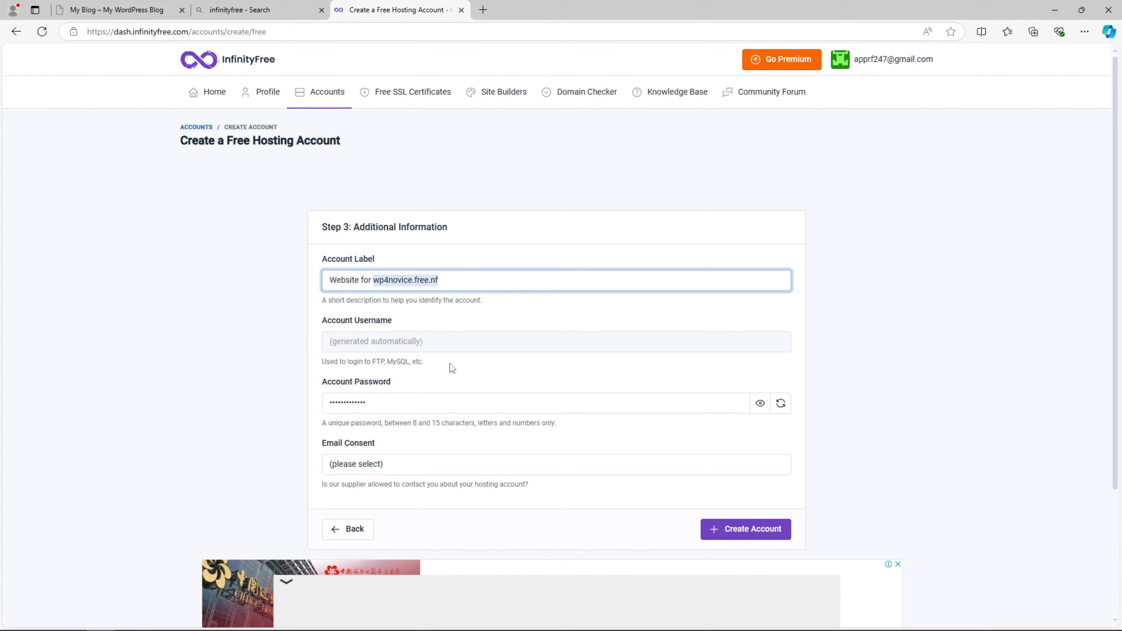
click(450, 396)
double_click(326, 402)
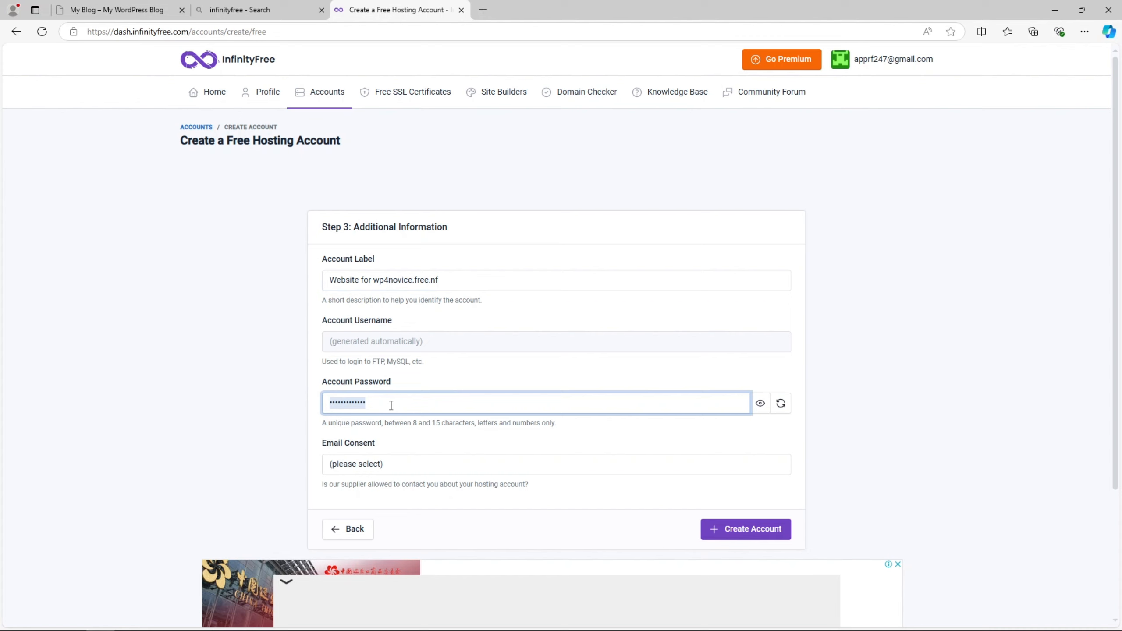
click(444, 425)
click(423, 463)
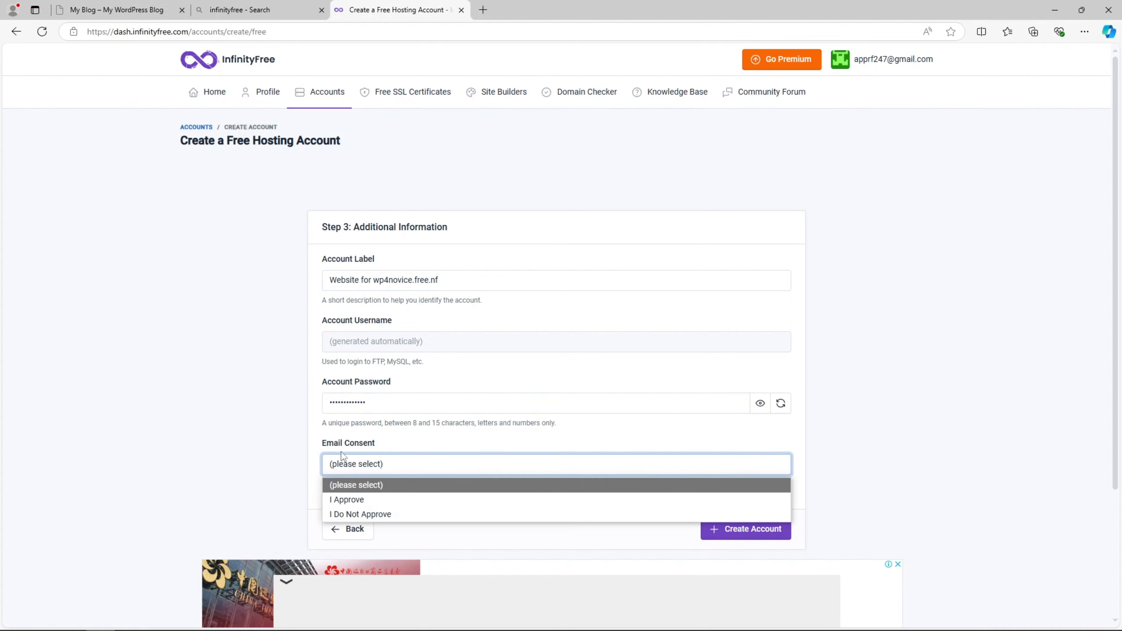
click(348, 500)
click(773, 533)
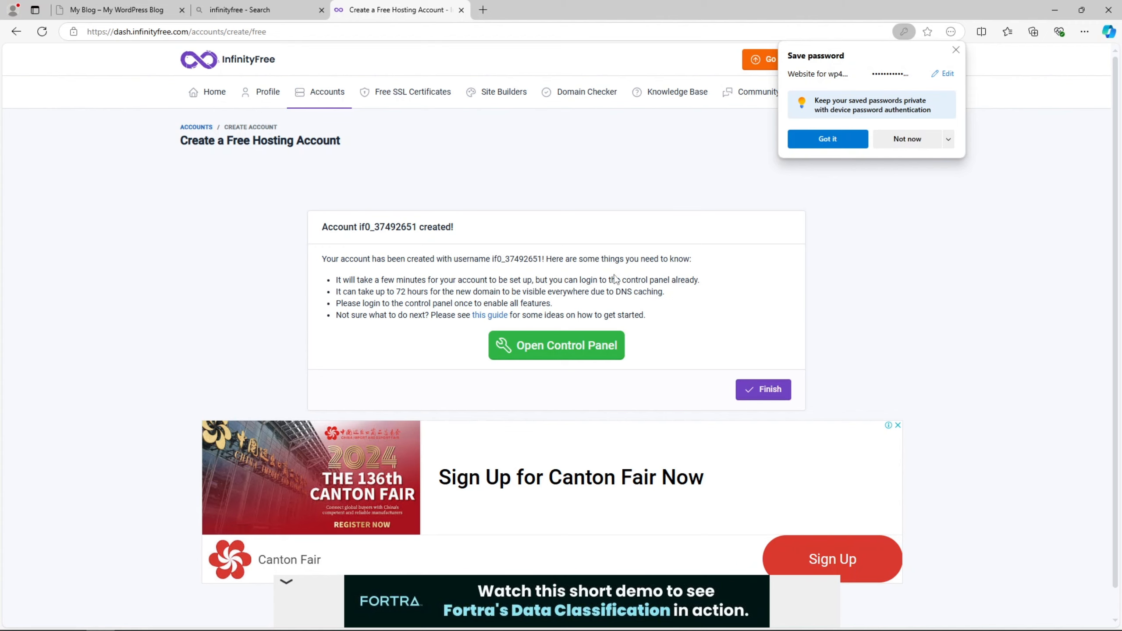
- Finish setup to reach the Active account page and dismiss Edge's save-password prompt
click(766, 392)
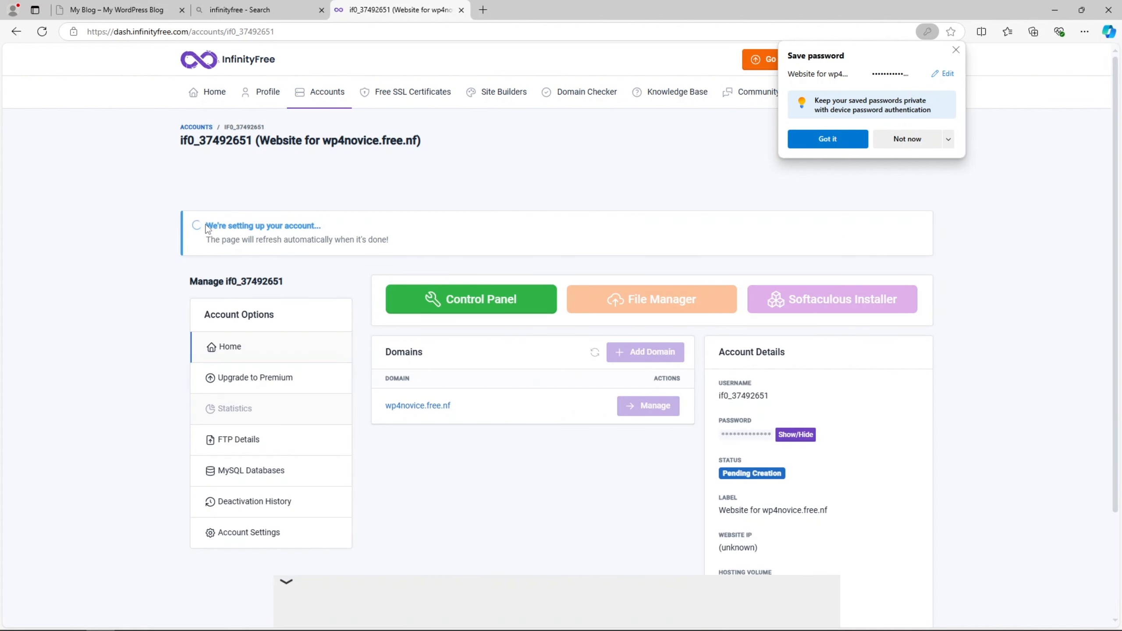
drag(206, 225, 325, 229)
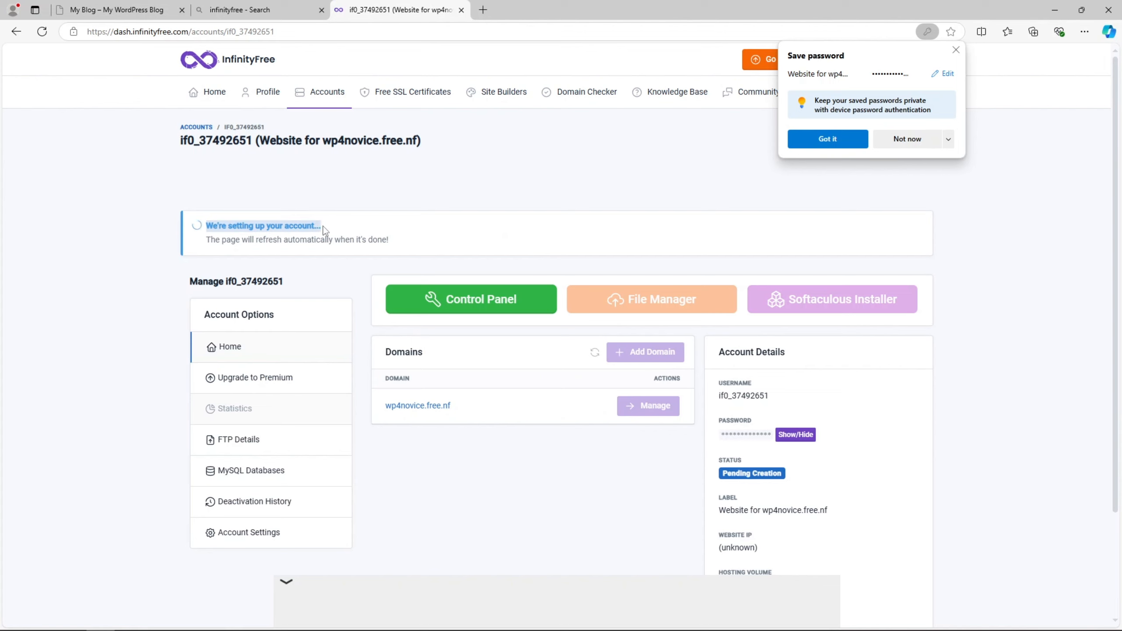
click(530, 204)
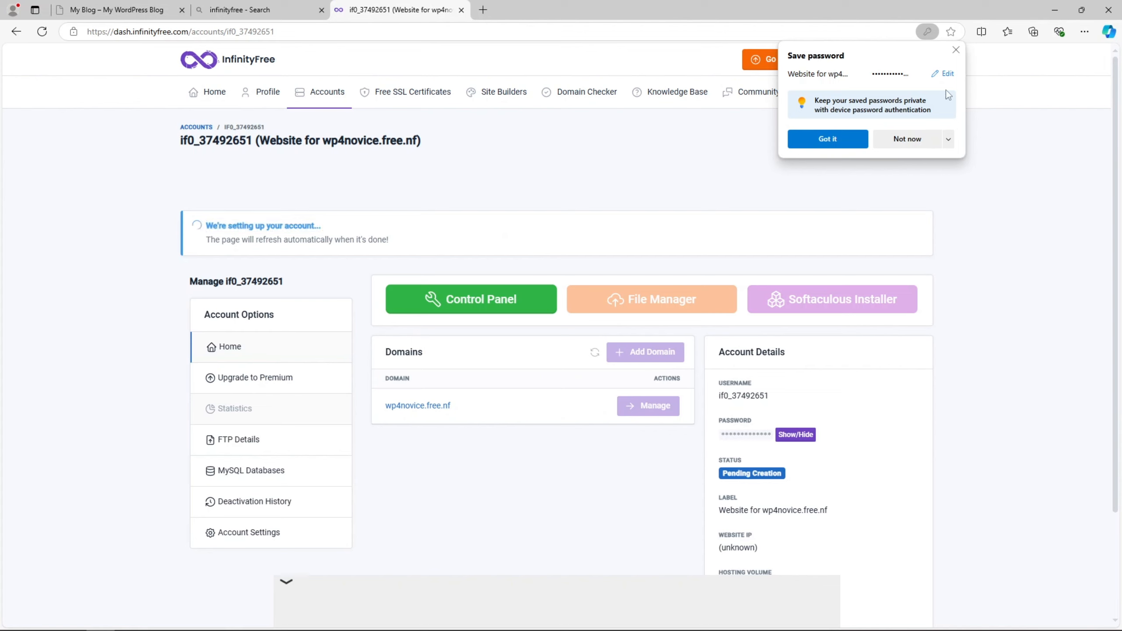
click(956, 51)
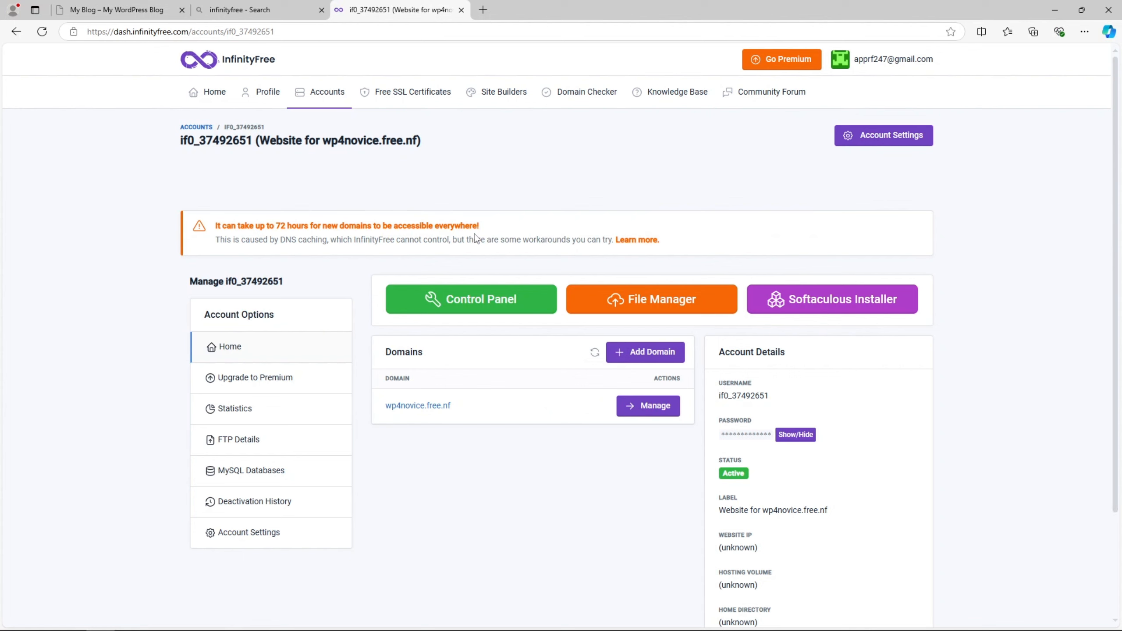
drag(214, 226, 370, 227)
click(288, 227)
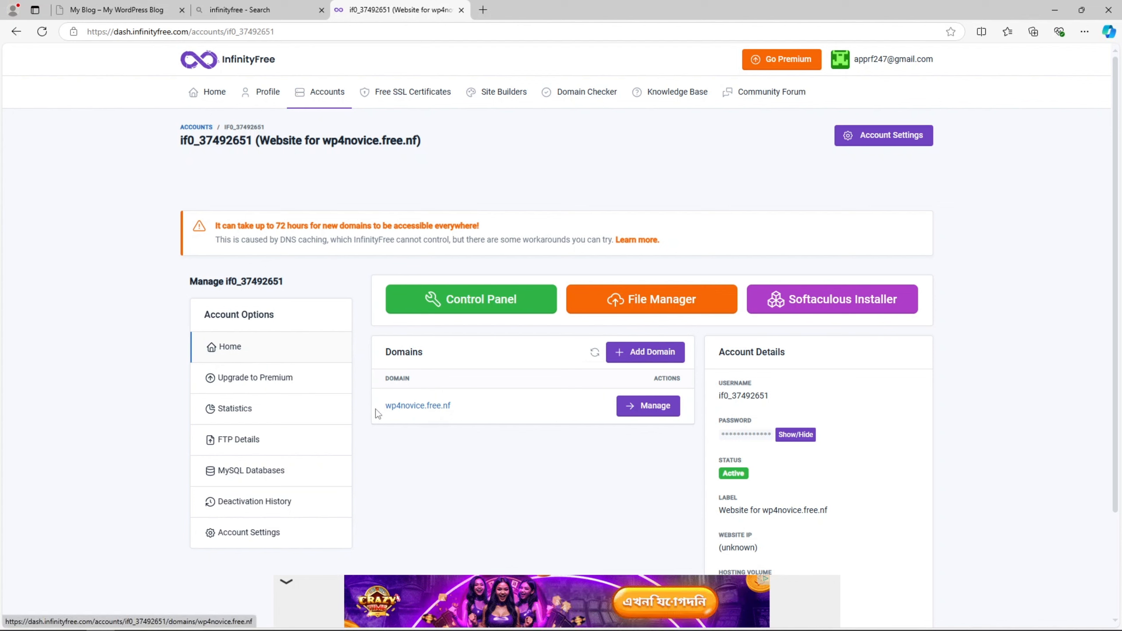
drag(390, 414, 484, 414)
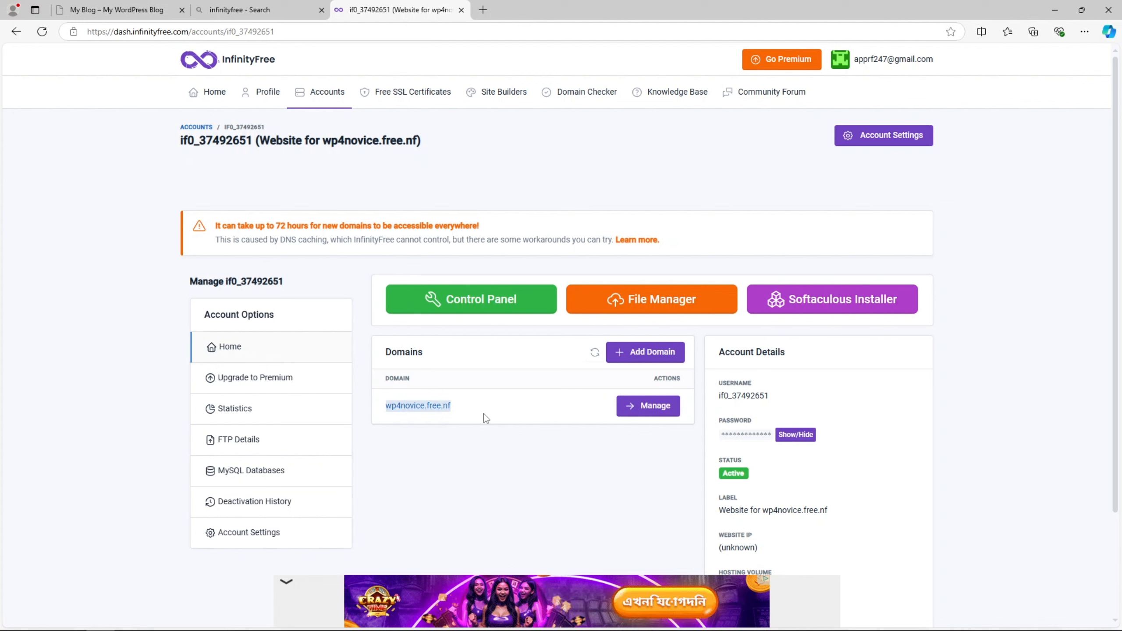
right_click(445, 406)
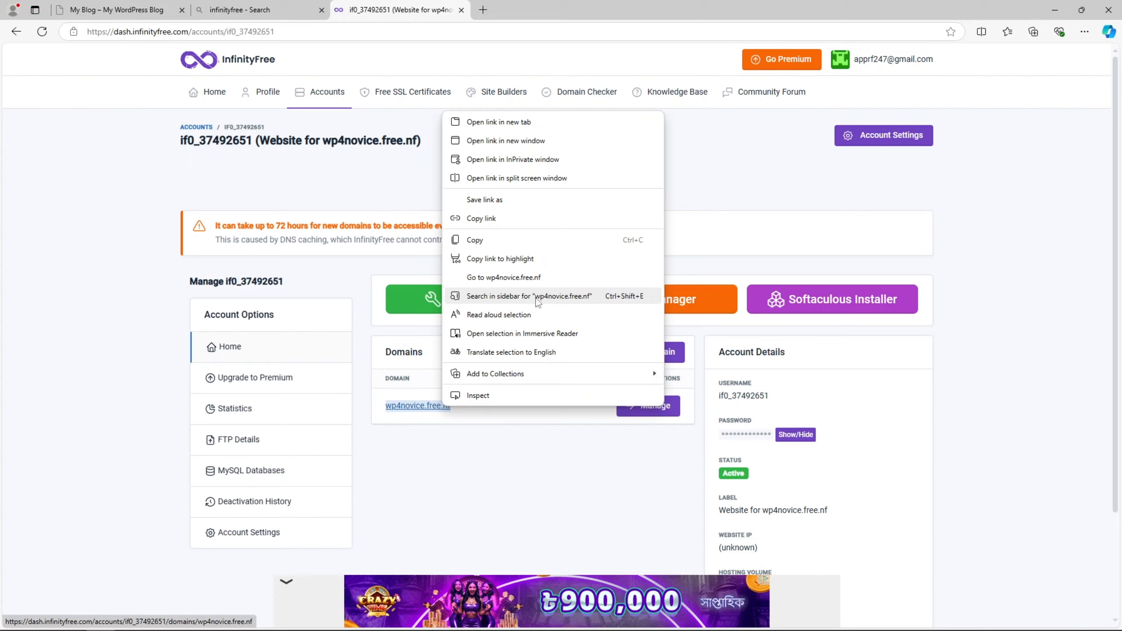
- Open wp4novice.free.nf in a new tab, then return to the account dashboard
click(486, 277)
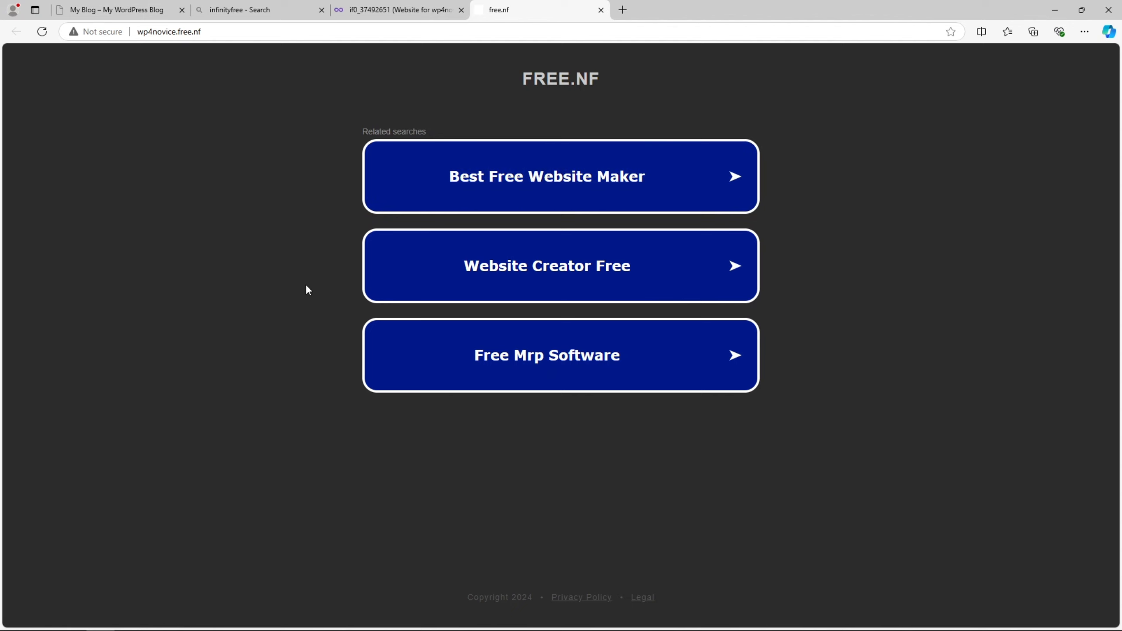
click(393, 10)
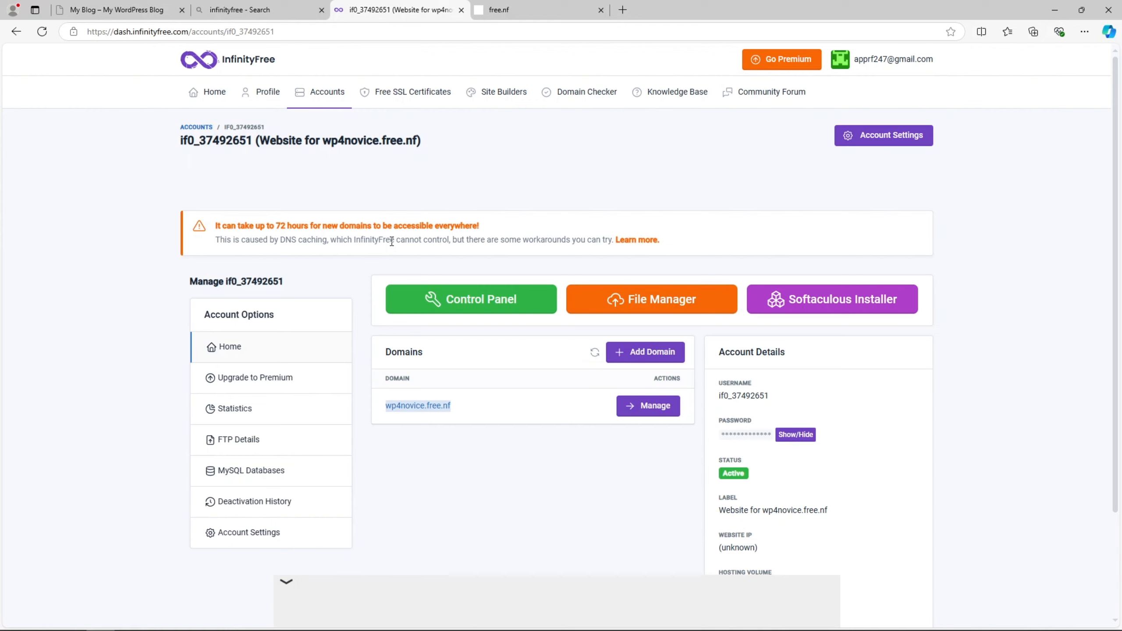
click(484, 450)
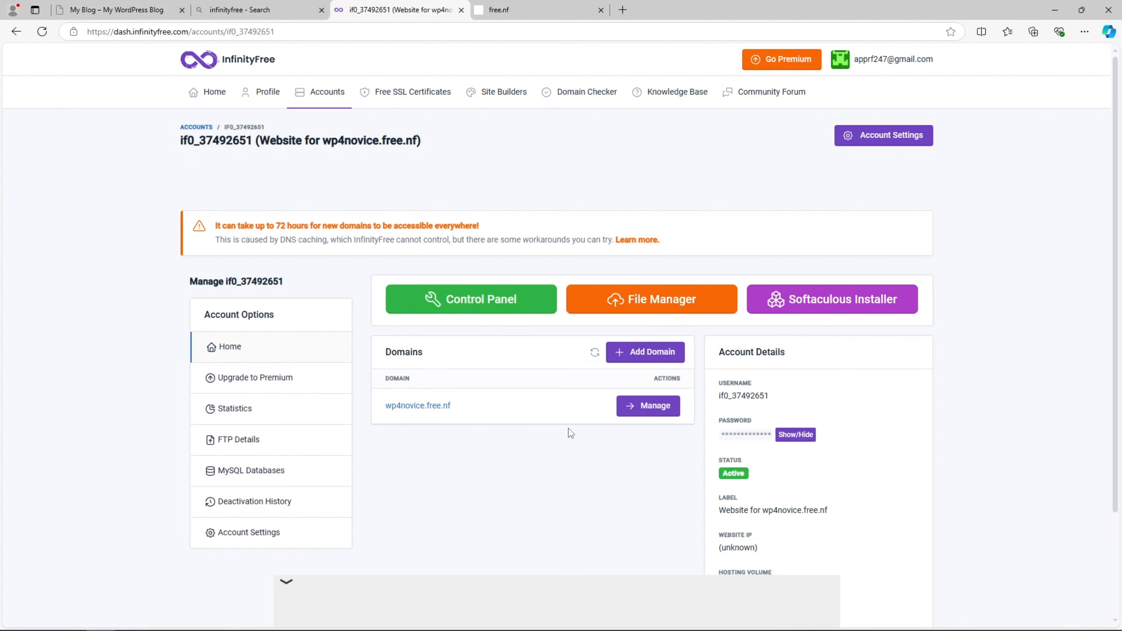
click(659, 406)
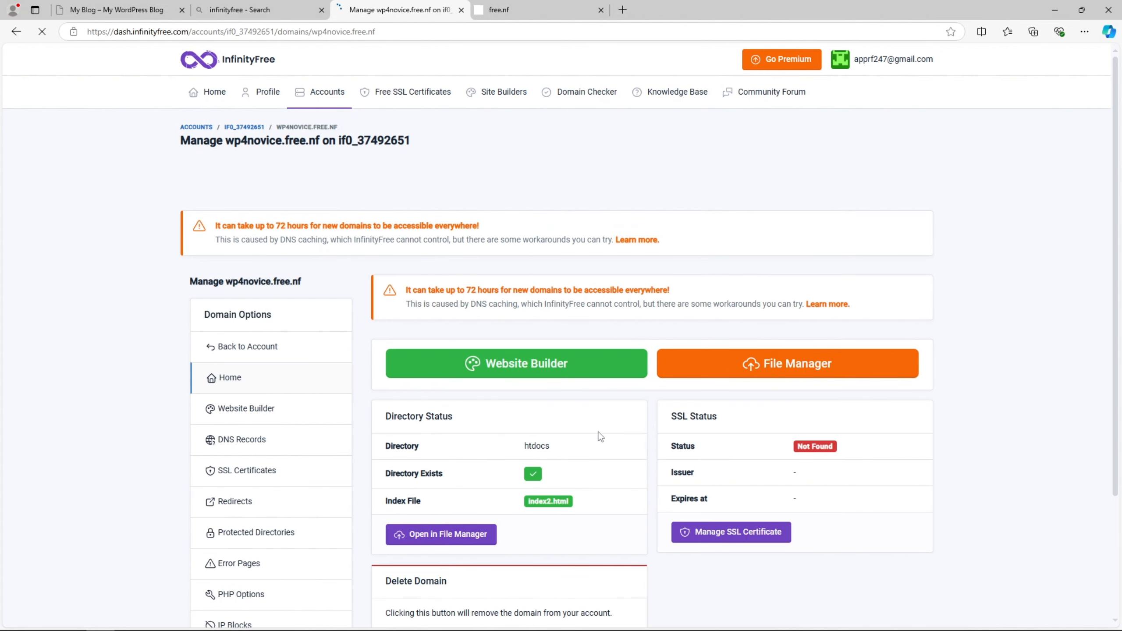
scroll(601, 437, down, 3)
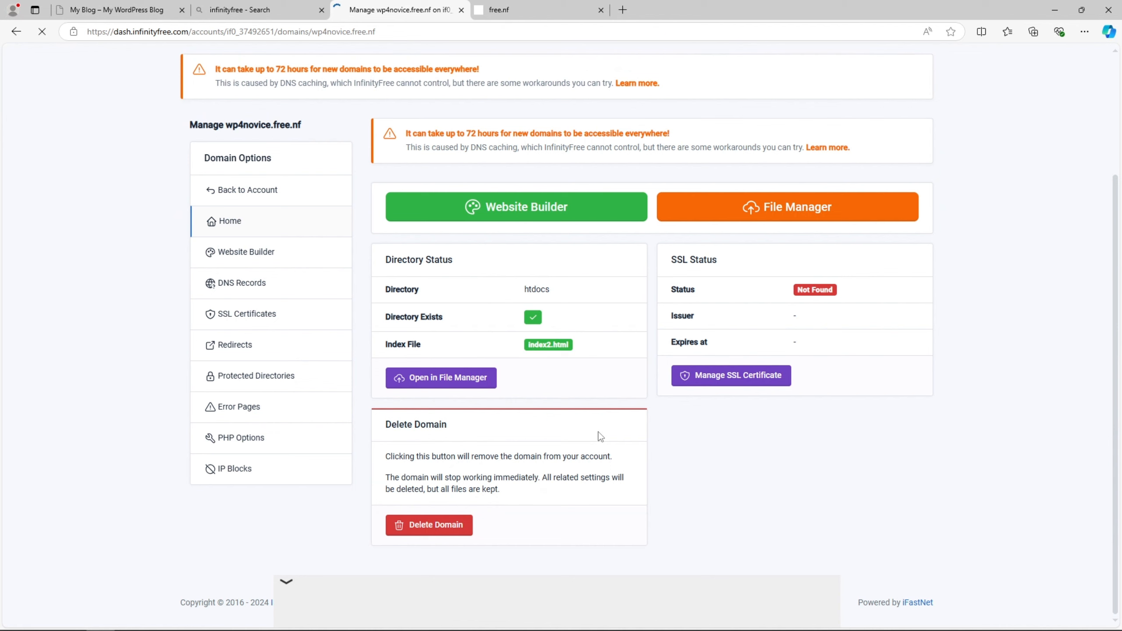
scroll(601, 437, up, 3)
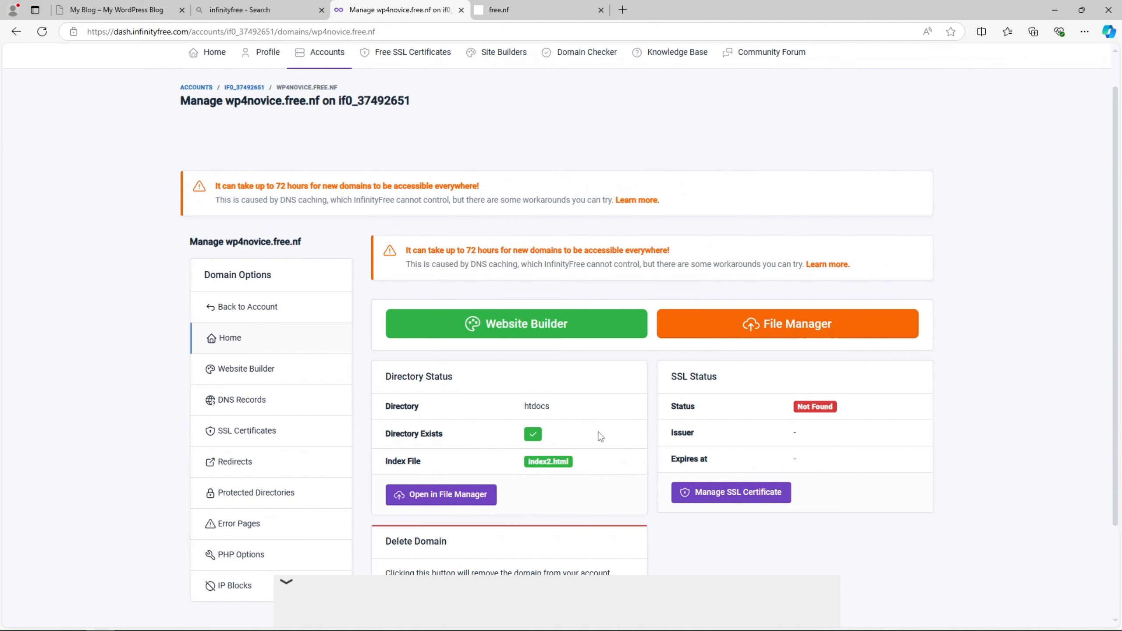
scroll(601, 436, down, 3)
scroll(601, 436, up, 4)
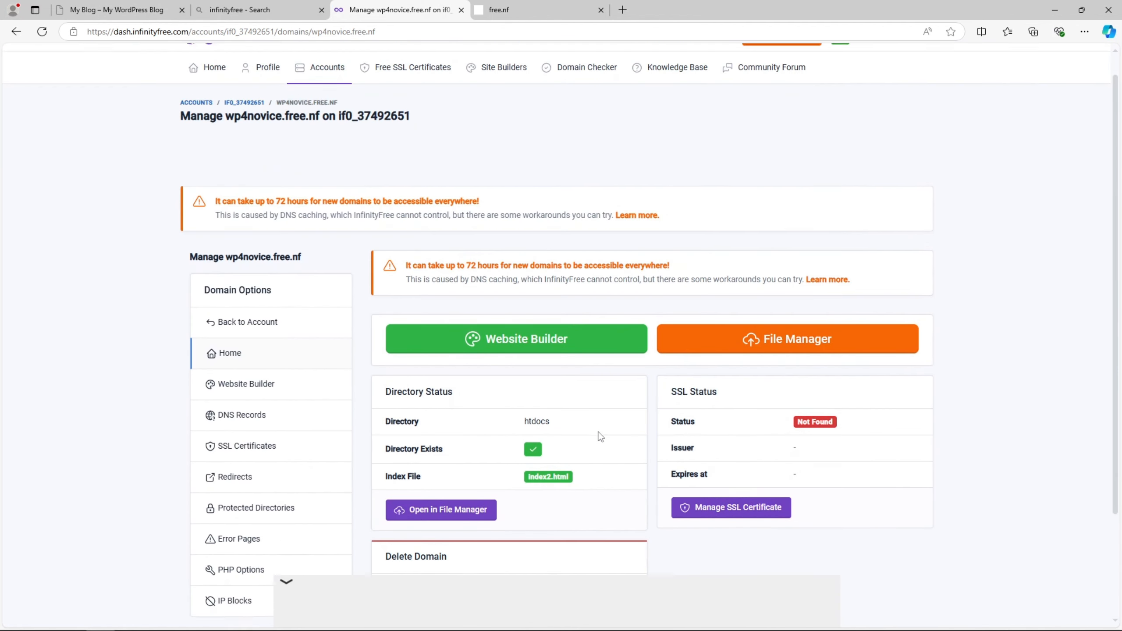
click(264, 385)
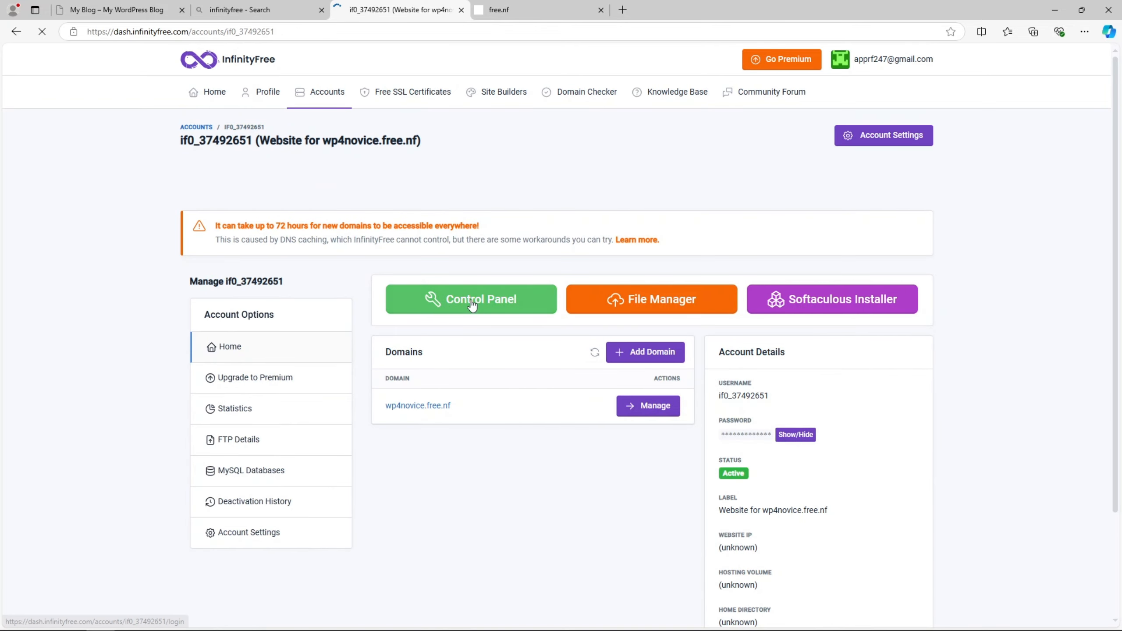
- Open the hosting control panel, approving service email notifications on the notice page
click(445, 309)
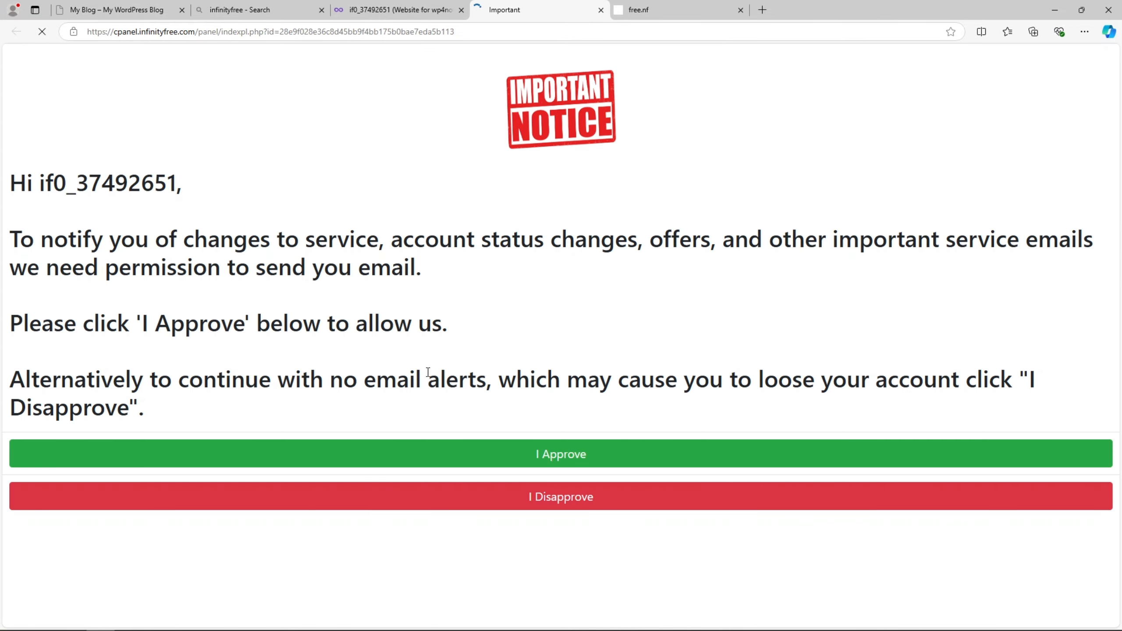
click(542, 458)
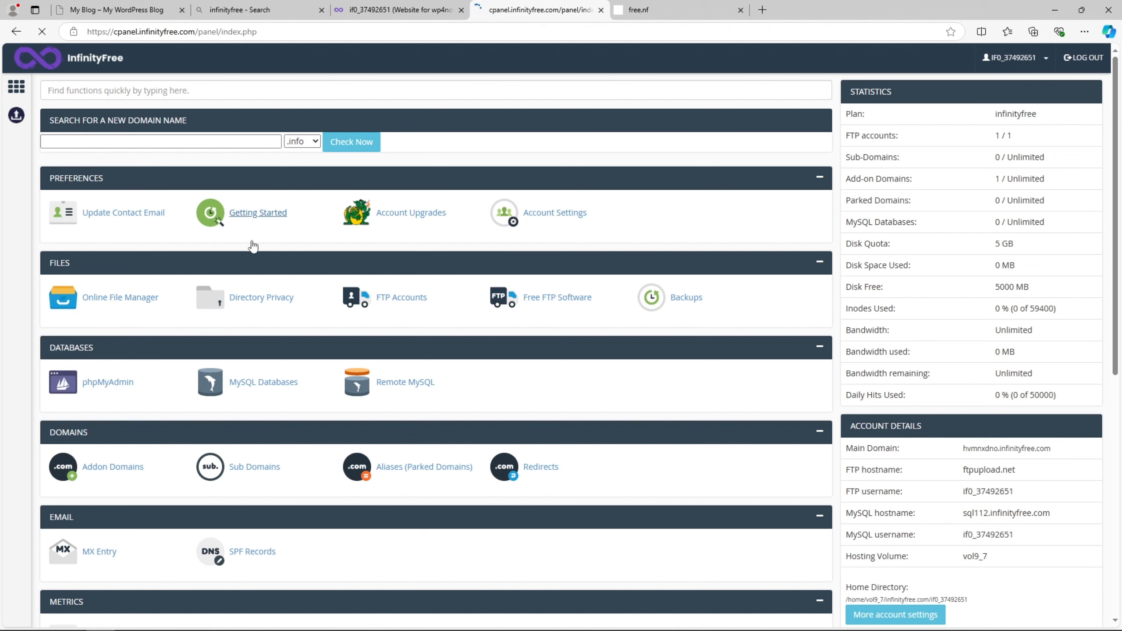
scroll(398, 309, down, 6)
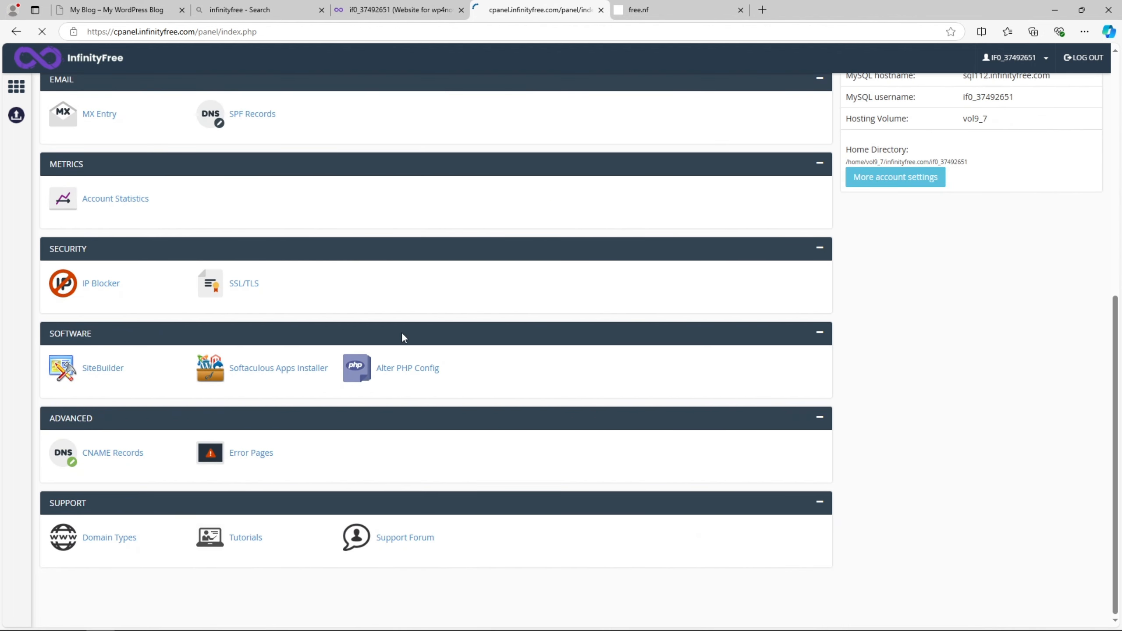
scroll(400, 335, up, 6)
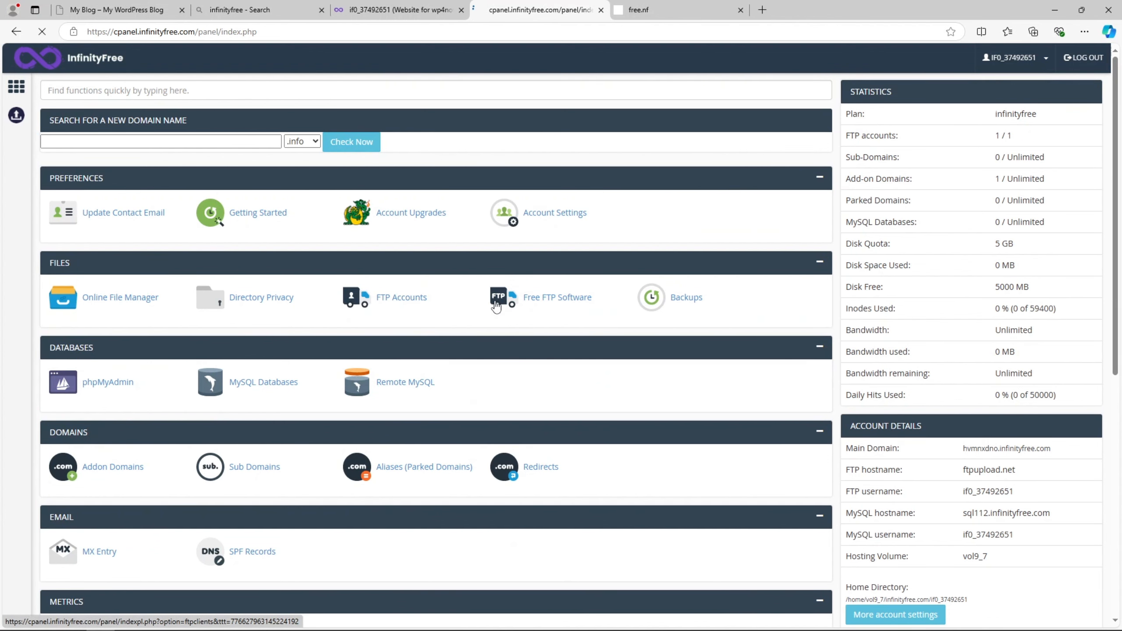
scroll(497, 305, down, 4)
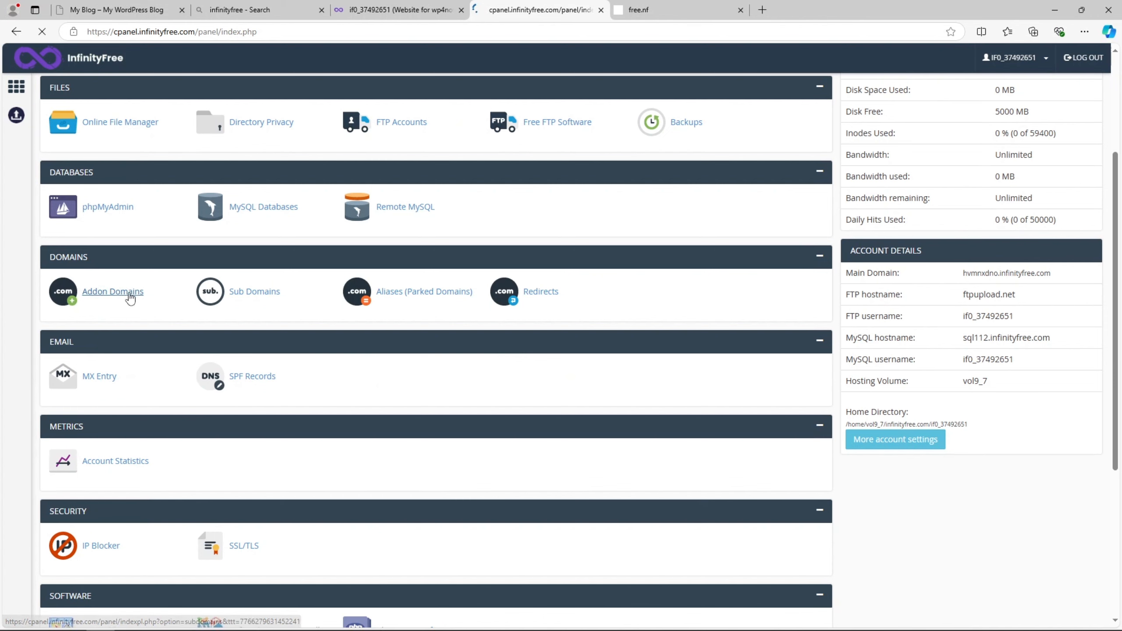
scroll(269, 297, down, 6)
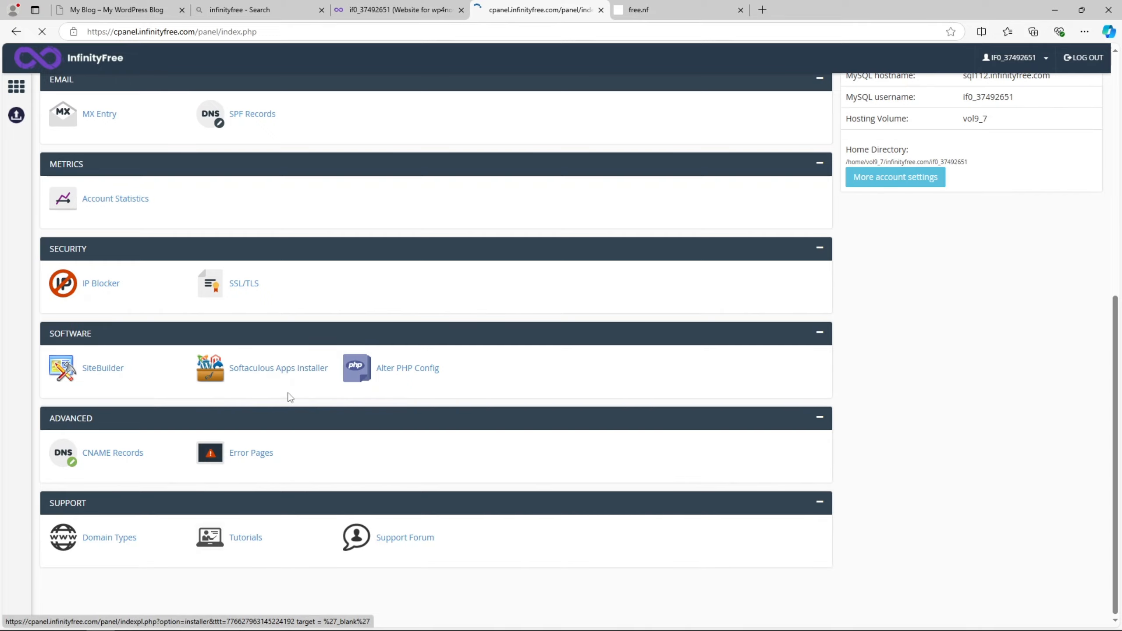
scroll(290, 397, up, 10)
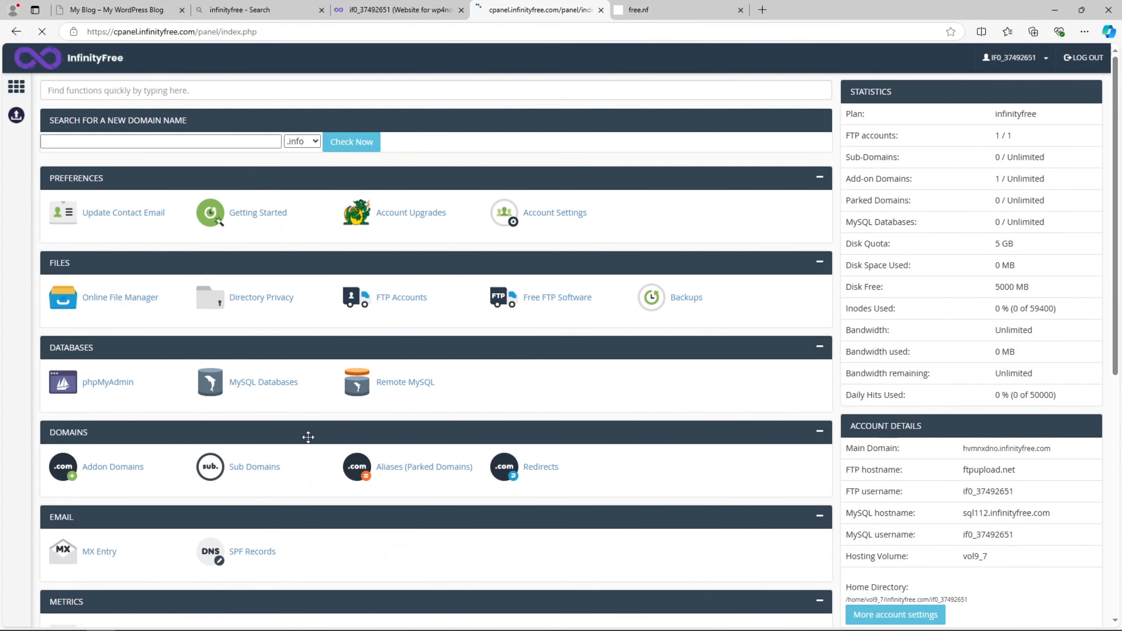
click(119, 395)
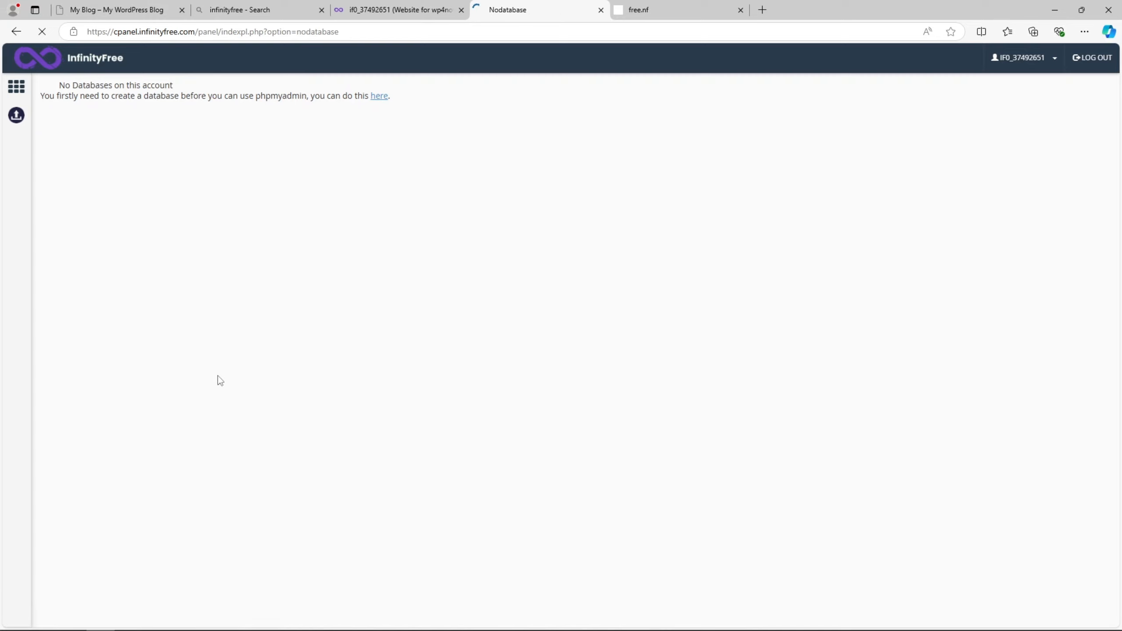
drag(65, 93, 159, 96)
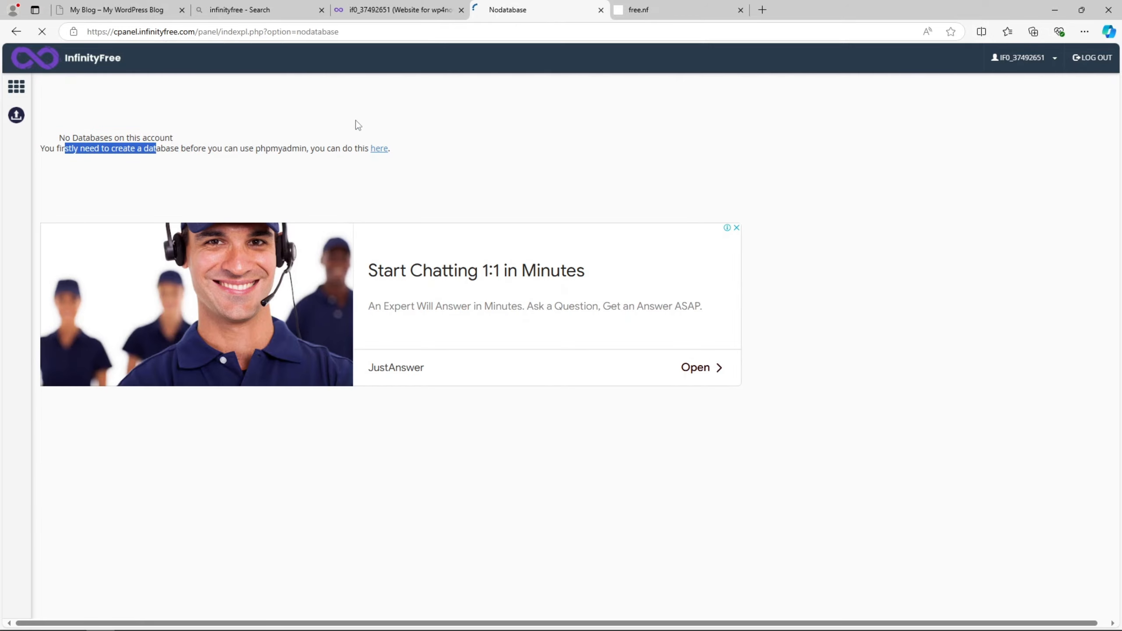
click(26, 33)
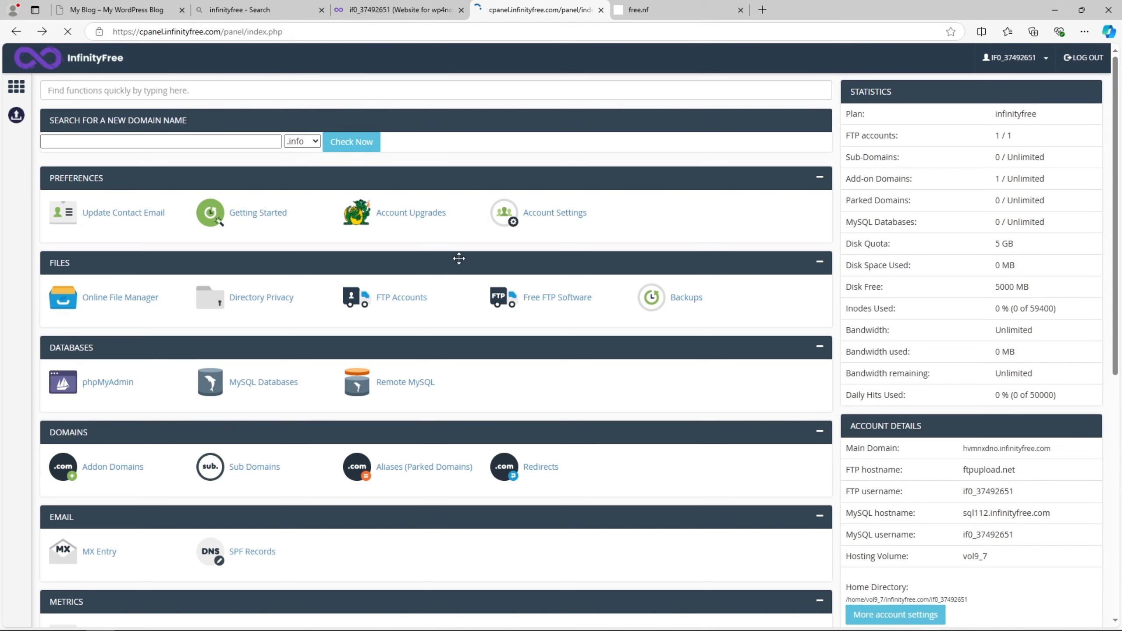
- Open Softaculous Apps Installer in a new tab and switch to its WordPress install form
scroll(458, 265, down, 8)
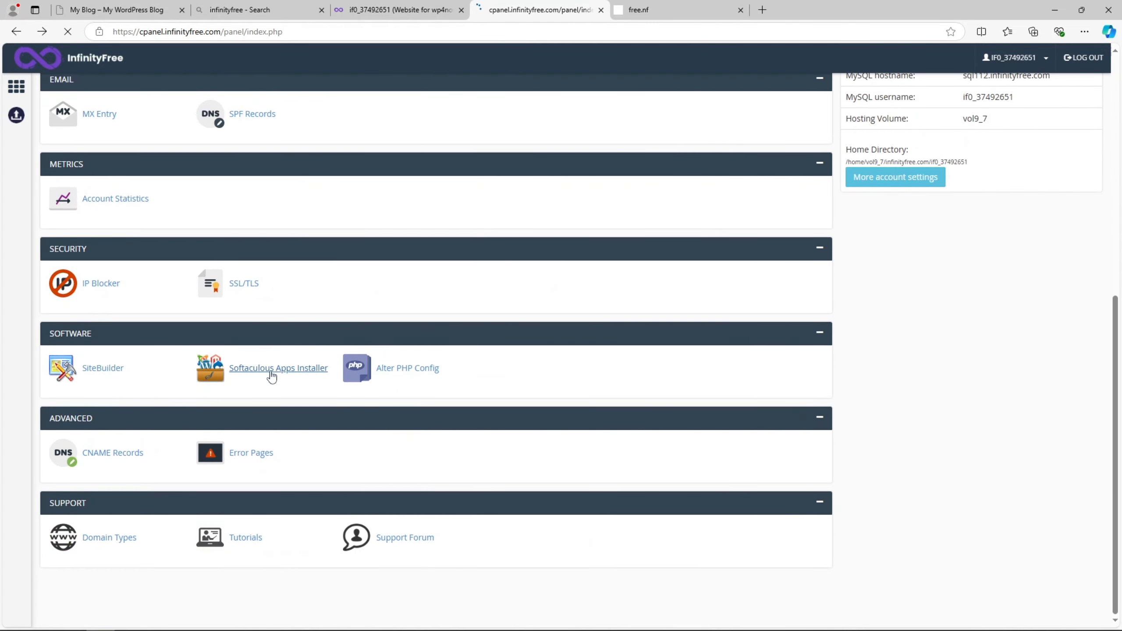
right_click(281, 378)
click(306, 389)
click(676, 10)
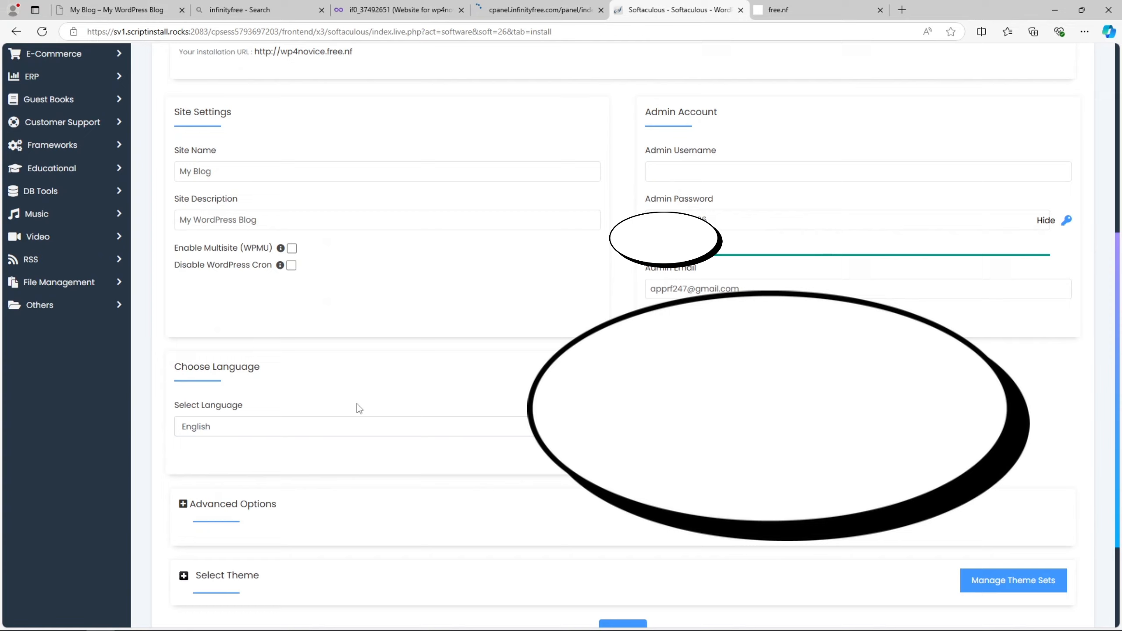
- Set the admin username to admin and copy the generated admin password
scroll(359, 409, up, 5)
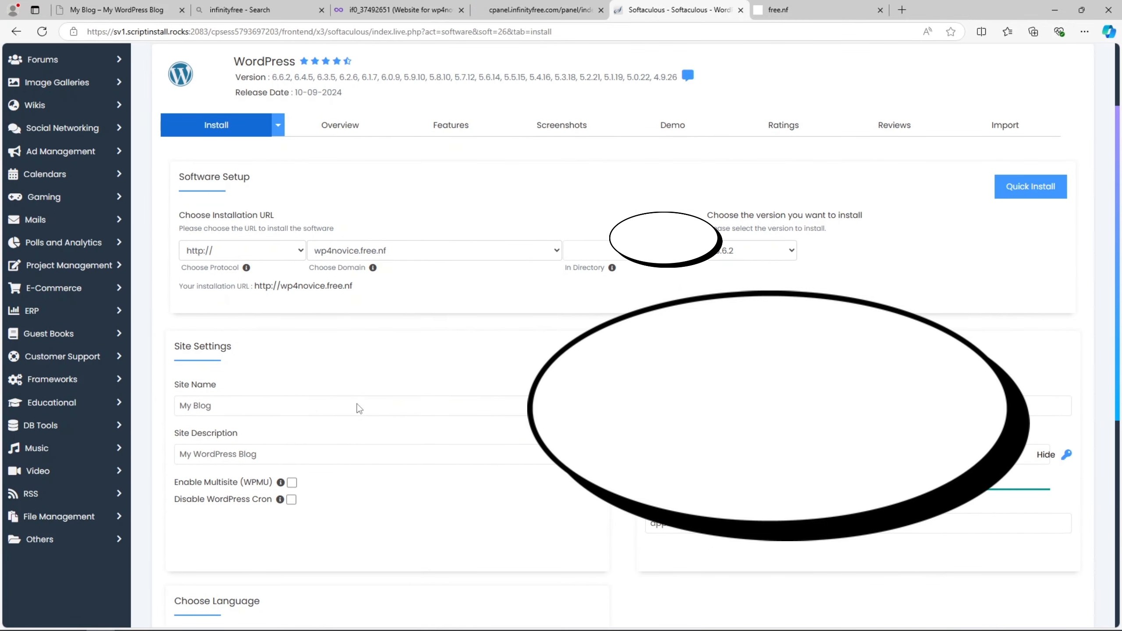
click(698, 406)
text(admin)
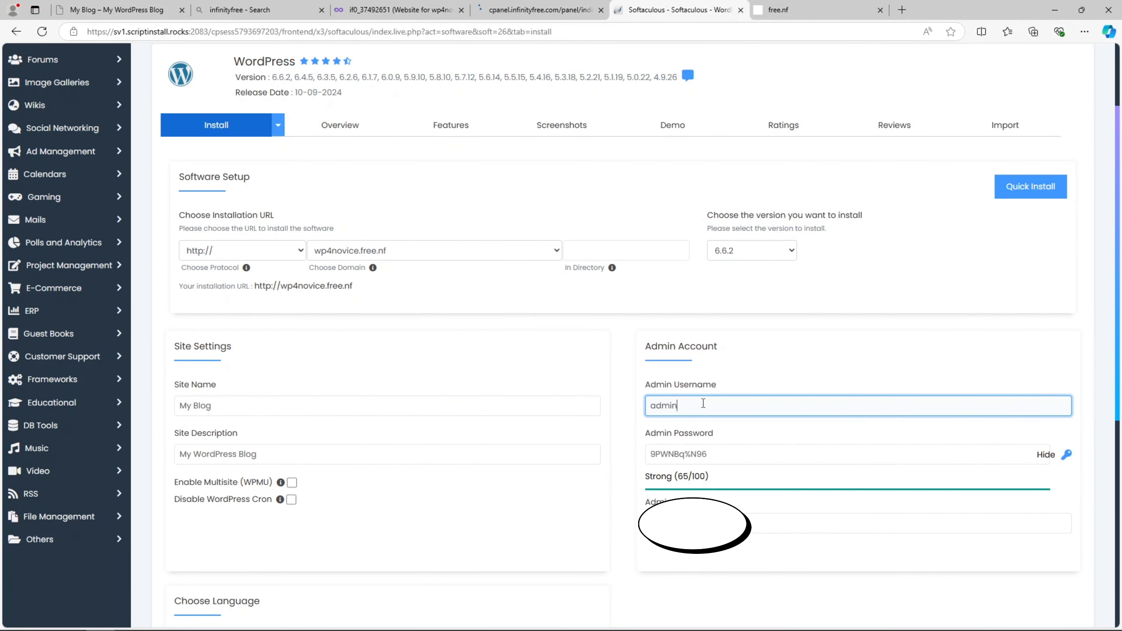
click(756, 454)
drag(756, 454, 653, 447)
right_click(672, 462)
click(689, 311)
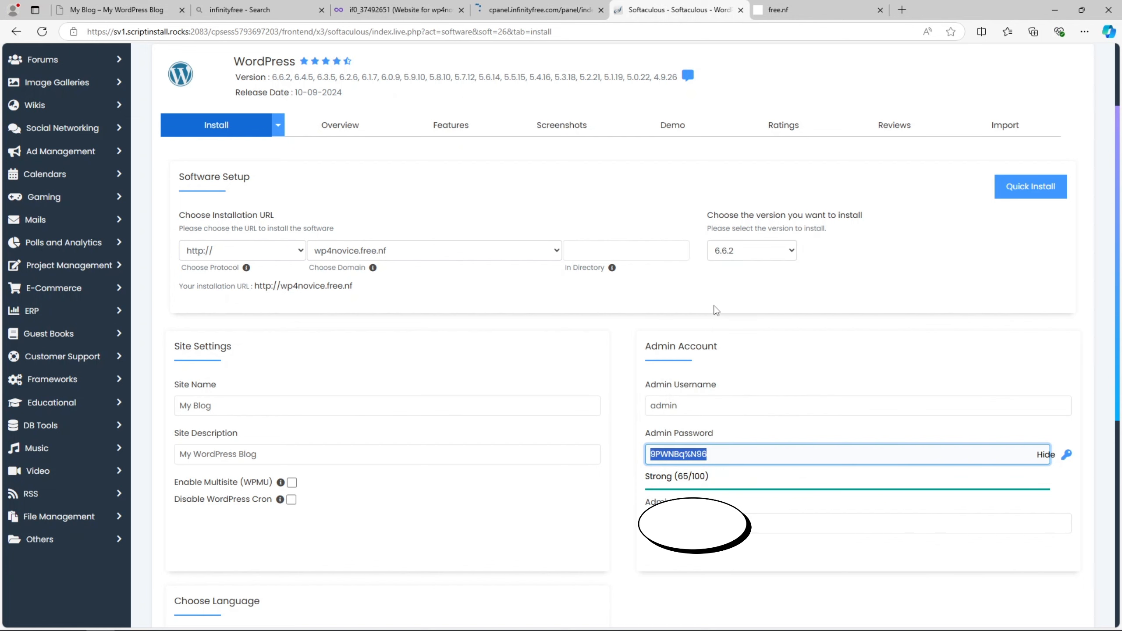
- Launch the WordPress installation from the bottom of the form
scroll(738, 441, down, 3)
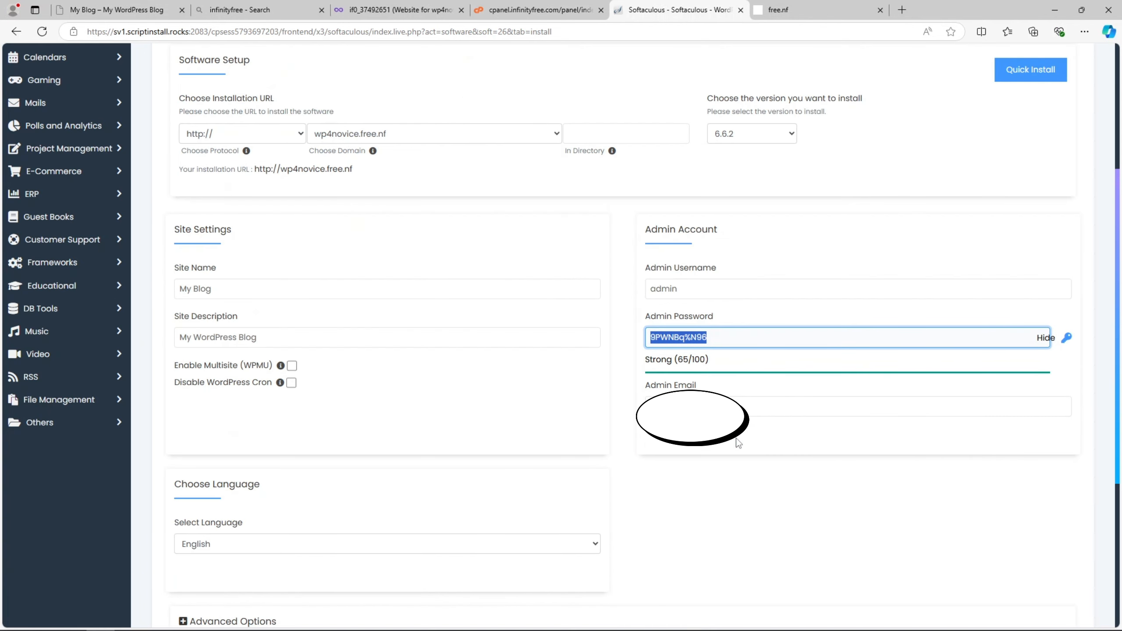
click(680, 454)
scroll(679, 454, down, 3)
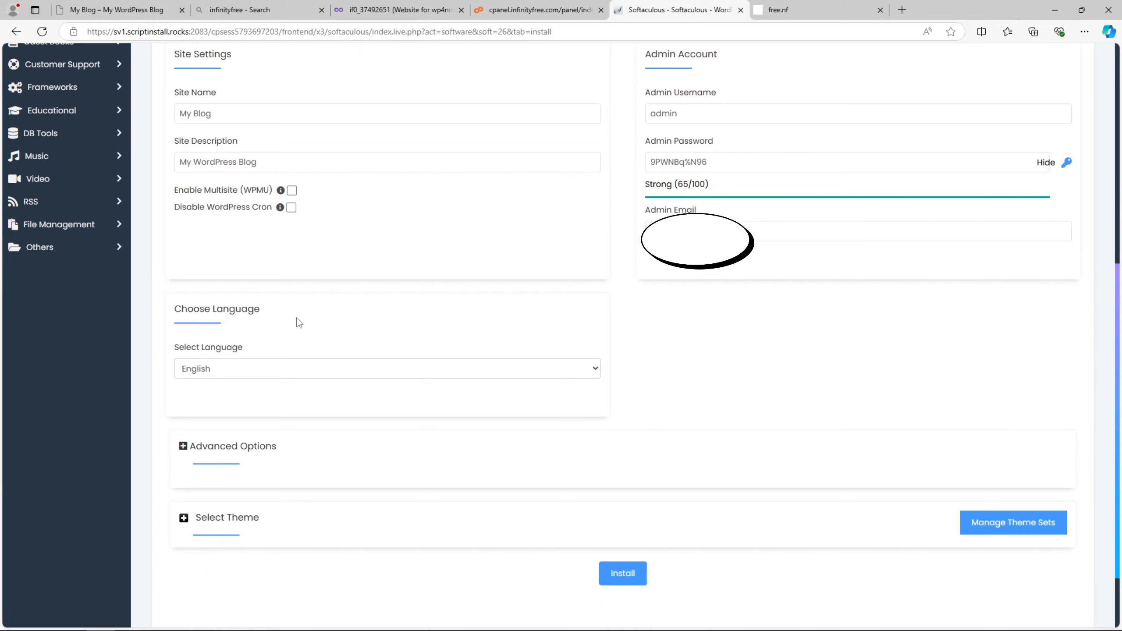
scroll(299, 324, up, 5)
scroll(468, 387, down, 6)
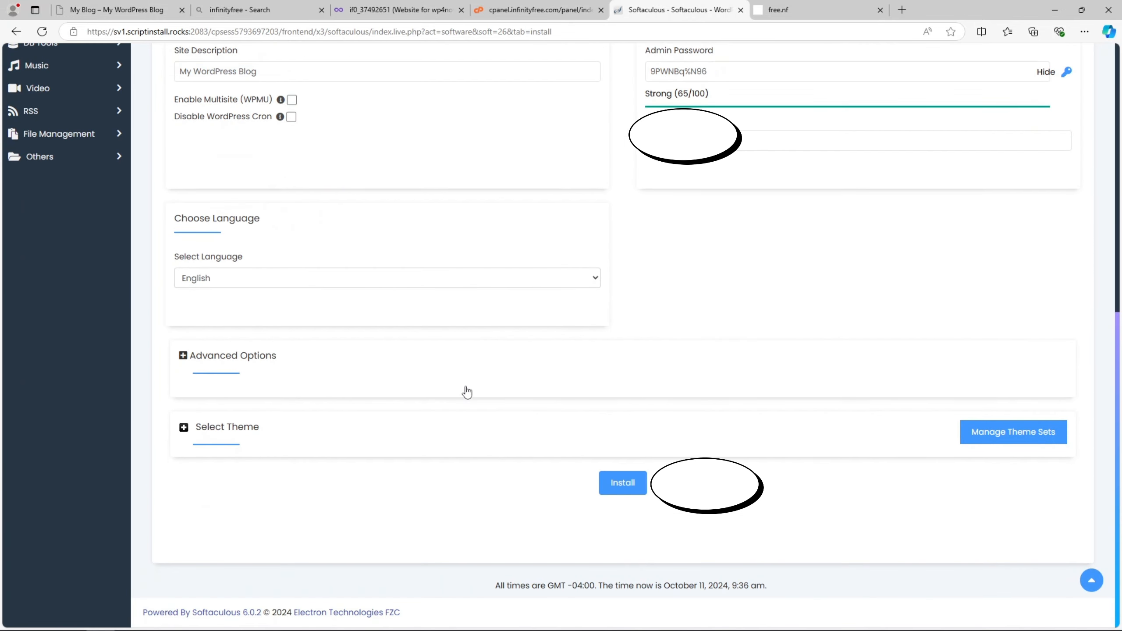
click(611, 484)
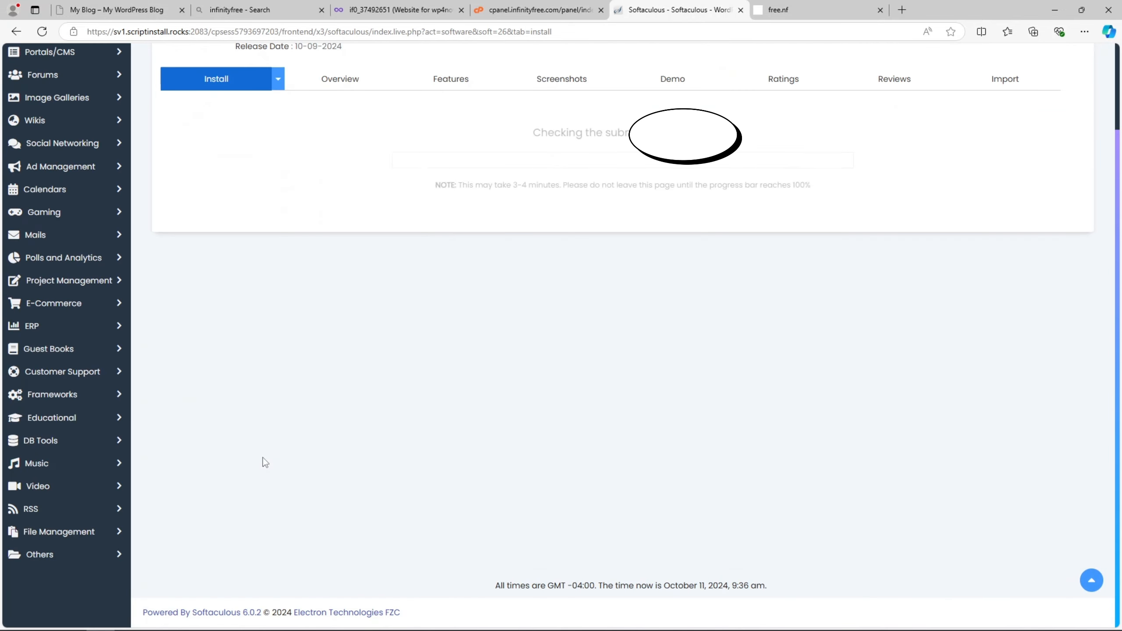
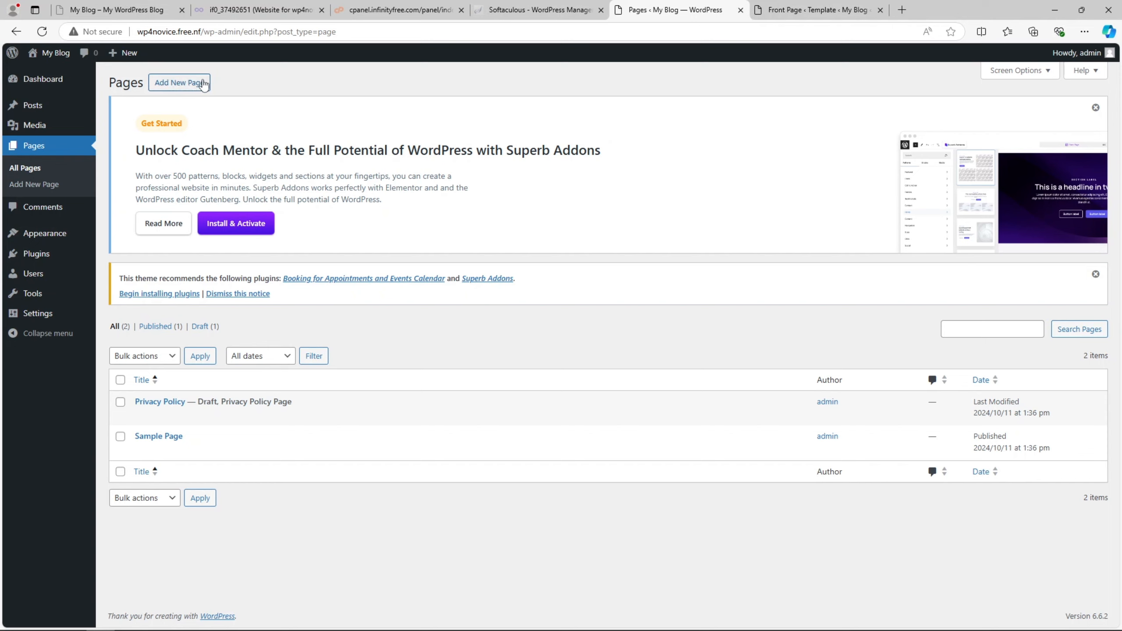
- Create an About page containing 'My Test Page', publish it and view it live
click(204, 83)
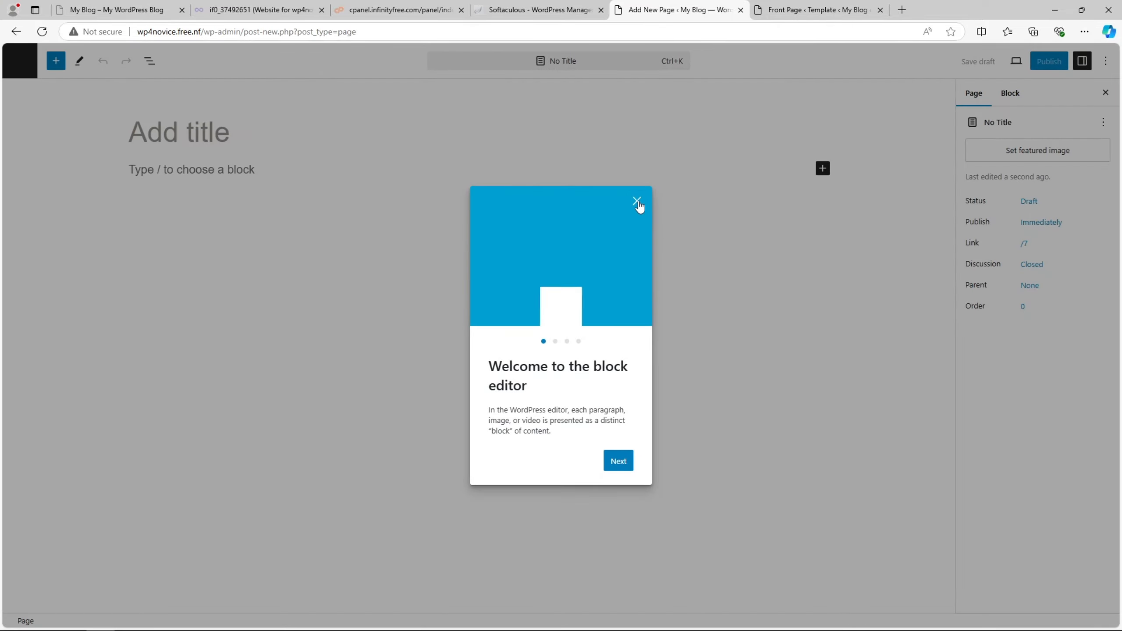
click(636, 202)
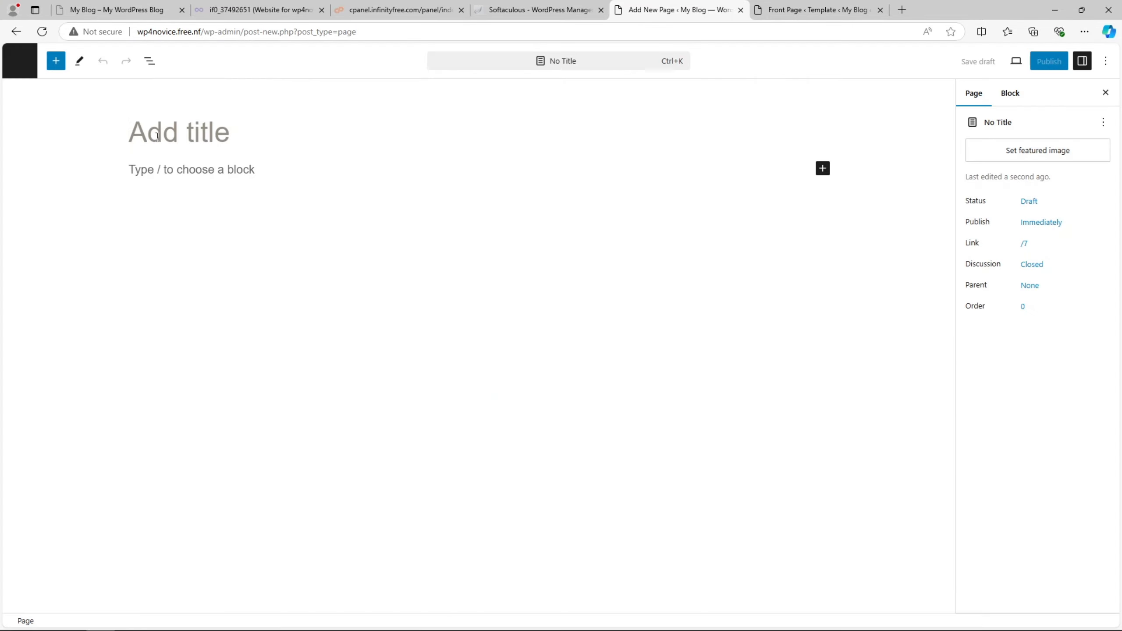
text(About)
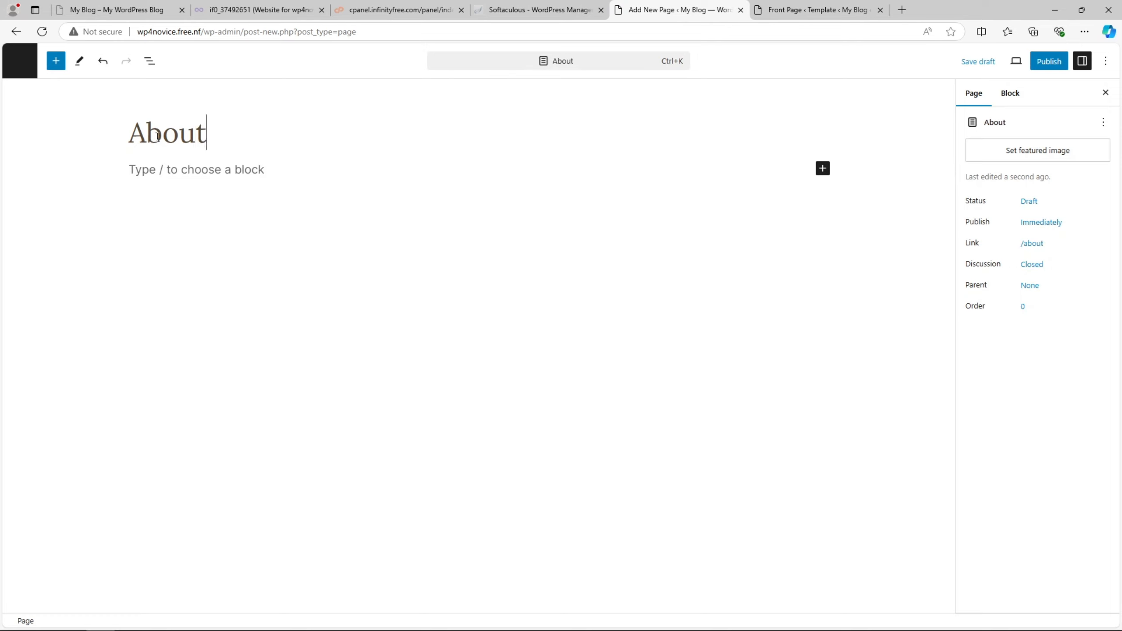
click(177, 169)
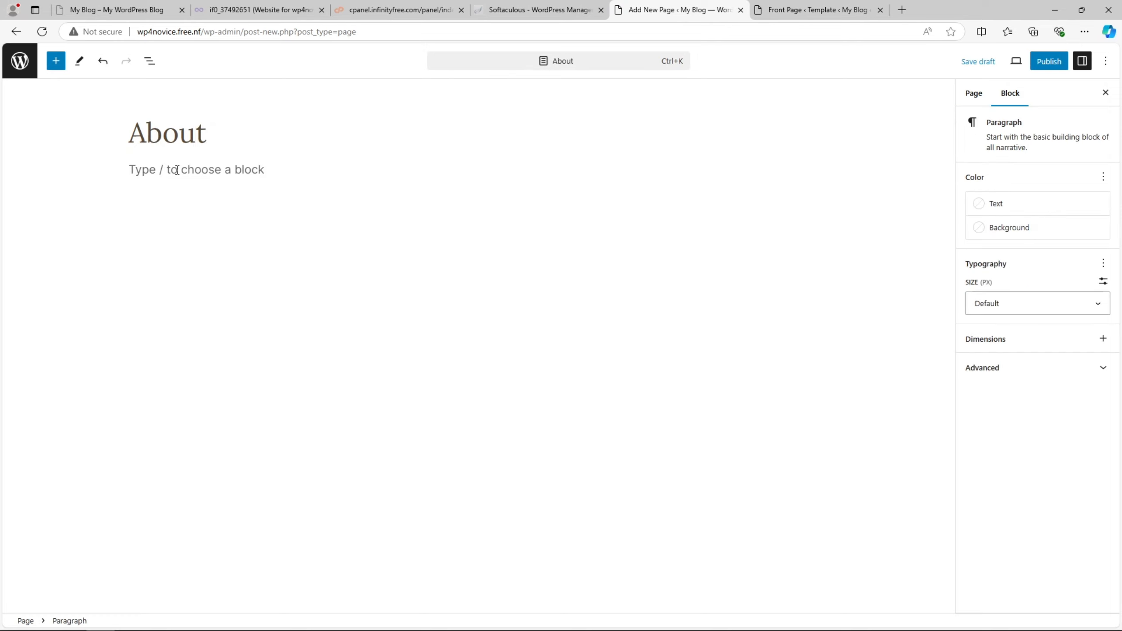
text(My Test)
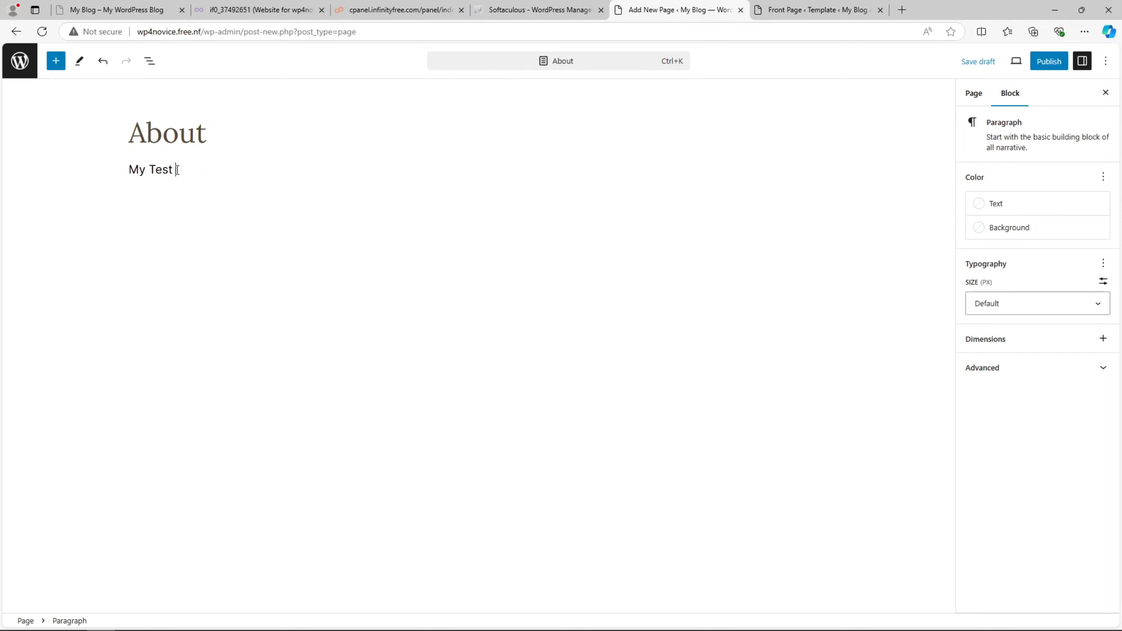
text( Page)
click(1049, 61)
click(999, 61)
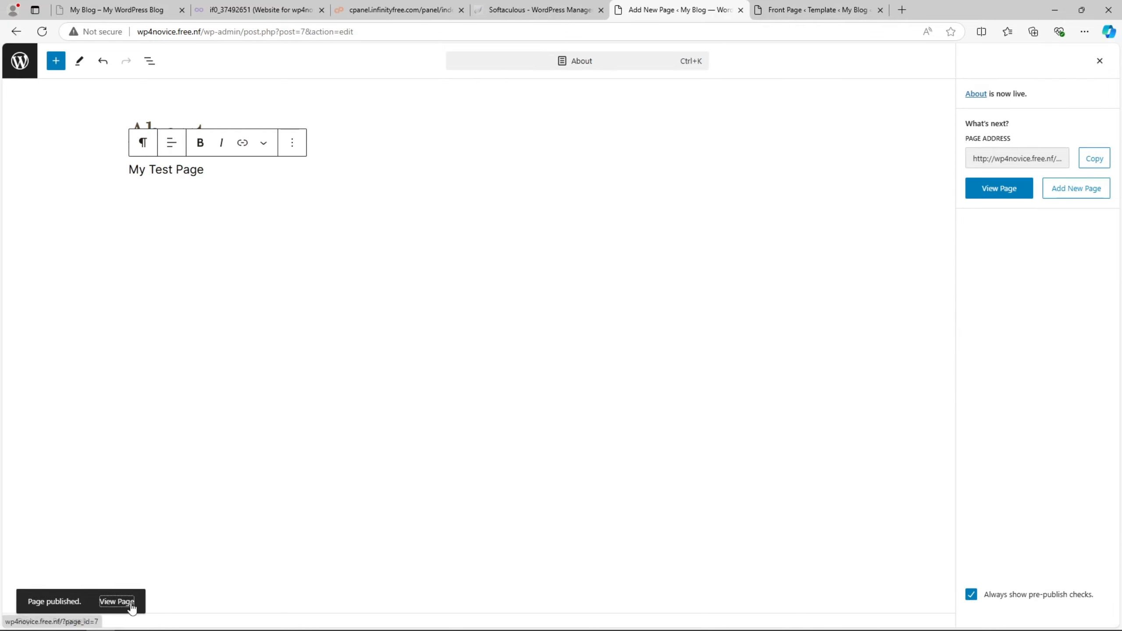
click(115, 601)
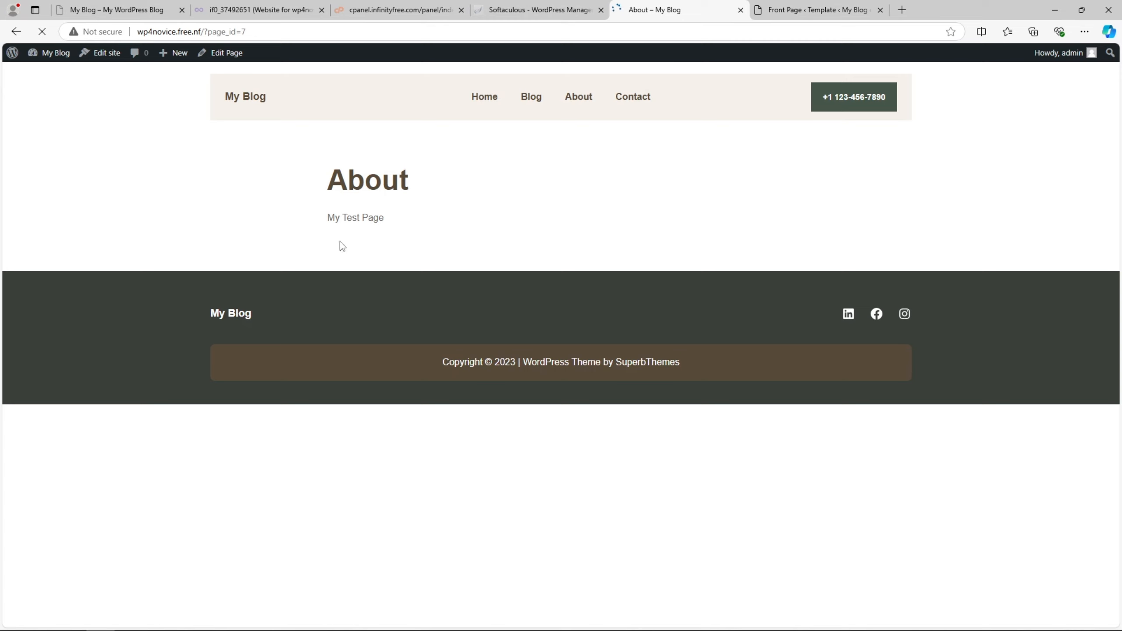
- Inspect the live About page's web address and its page id
drag(349, 179, 417, 167)
click(268, 34)
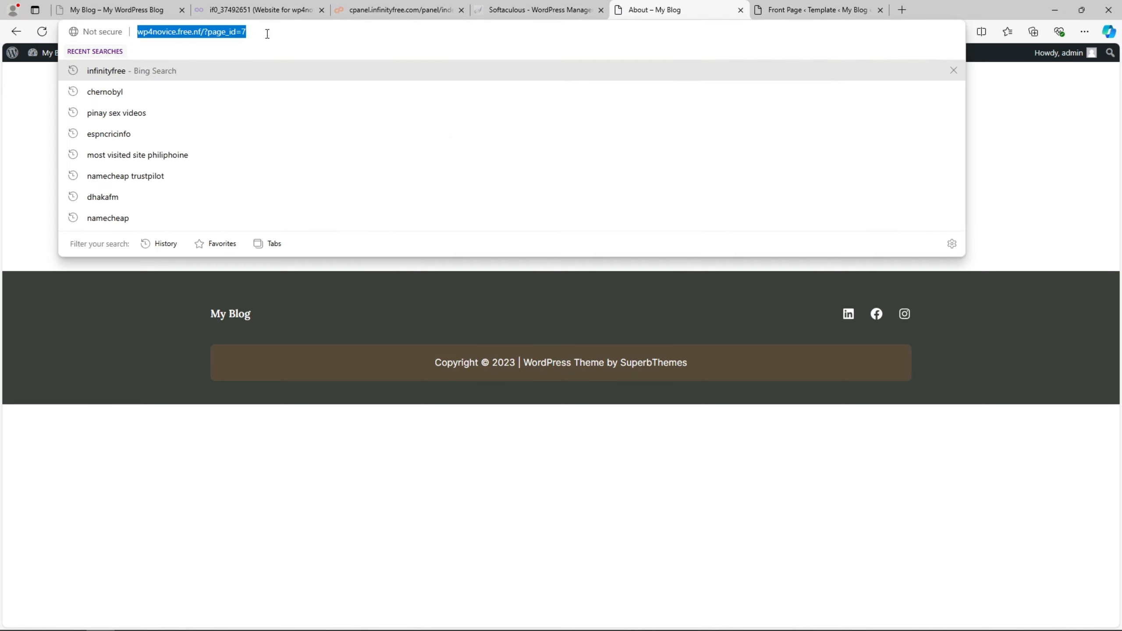
click(257, 31)
drag(268, 34, 213, 32)
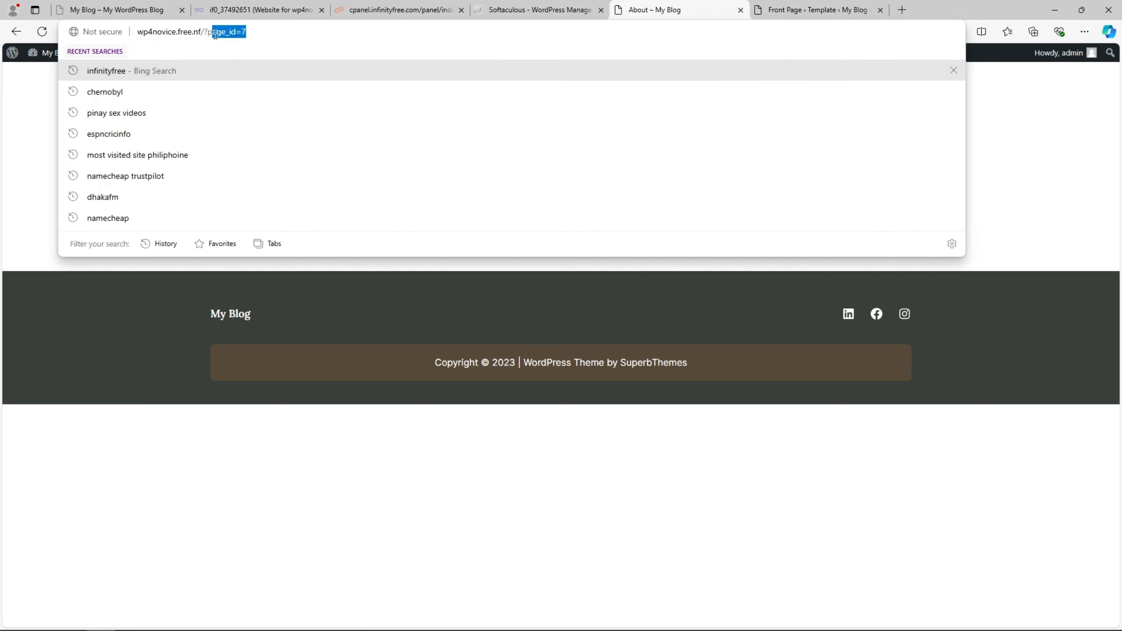
click(759, 7)
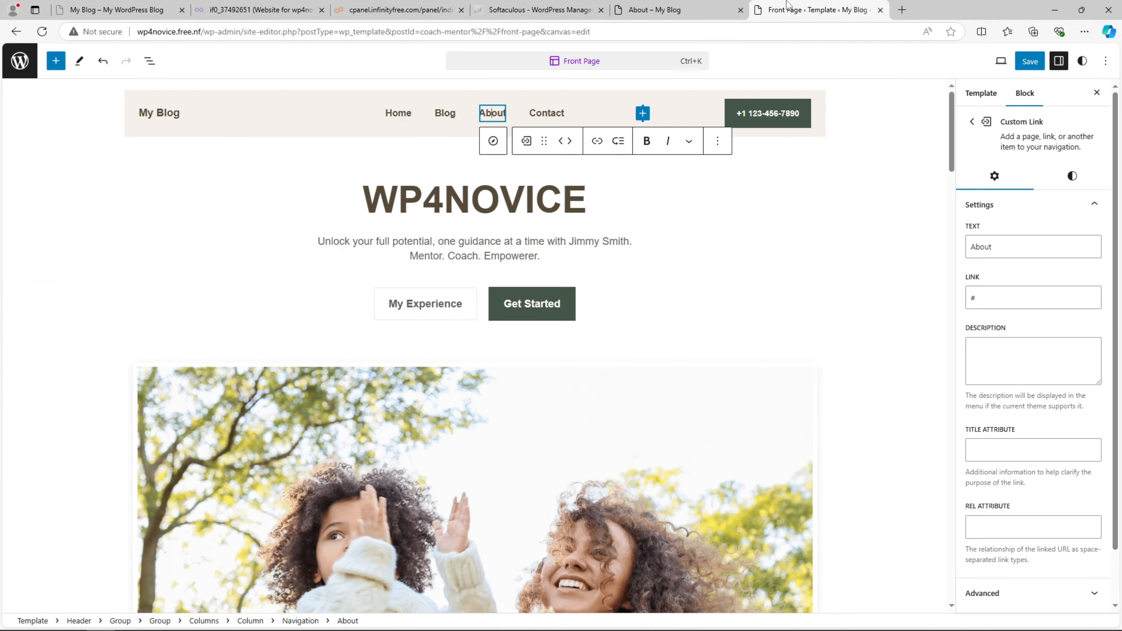
click(701, 5)
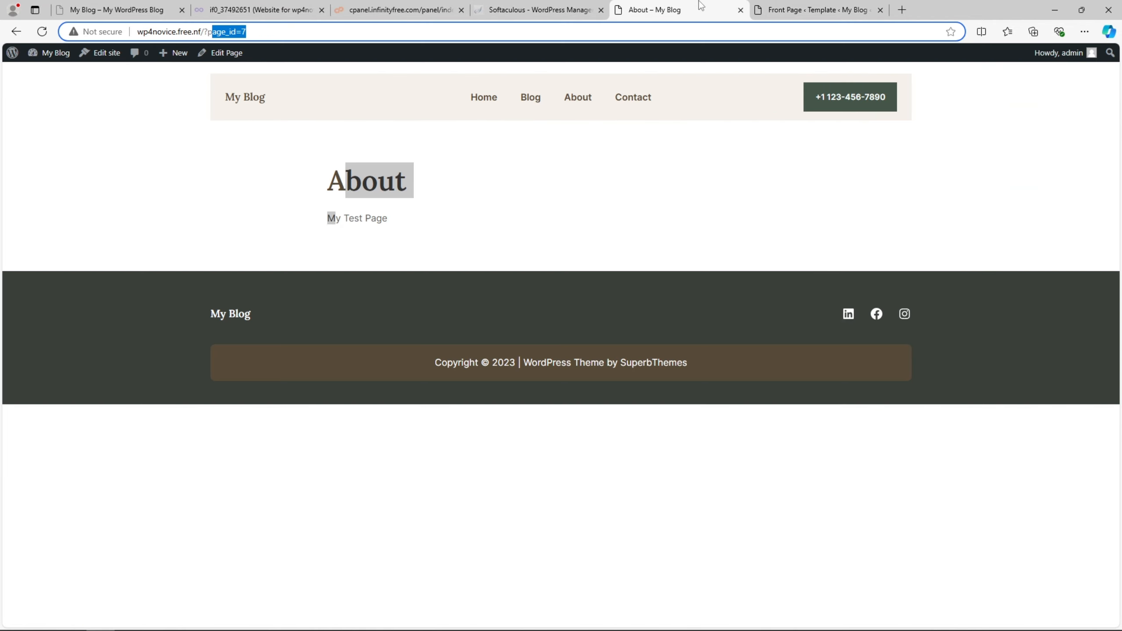
- Open the admin dashboard in a new tab and go to General Settings
right_click(57, 52)
click(110, 55)
click(796, 4)
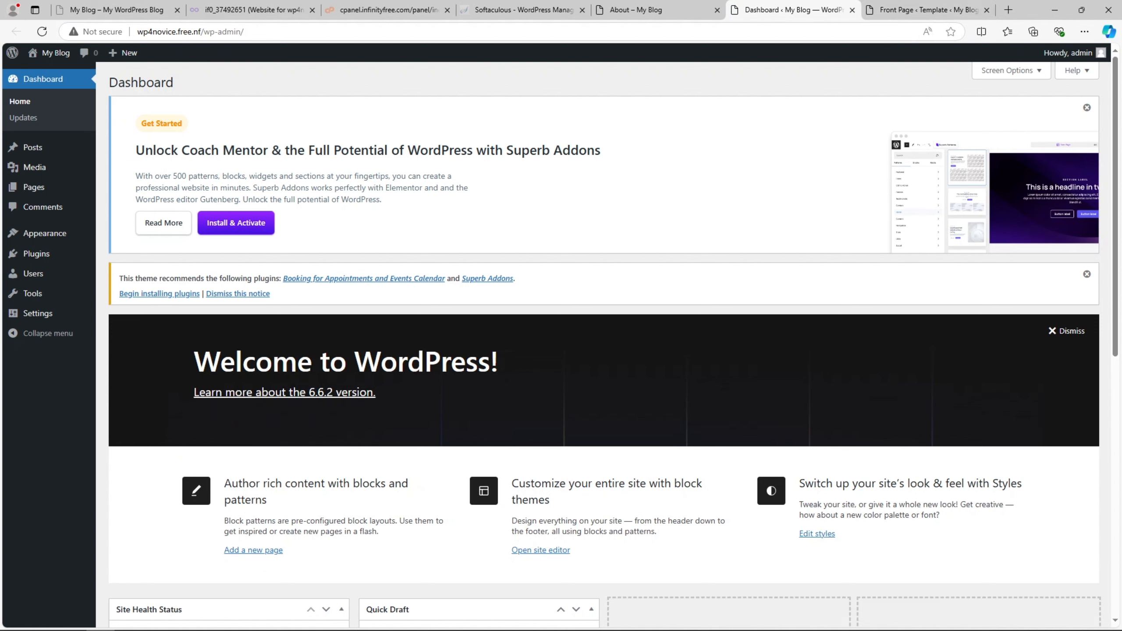
click(57, 312)
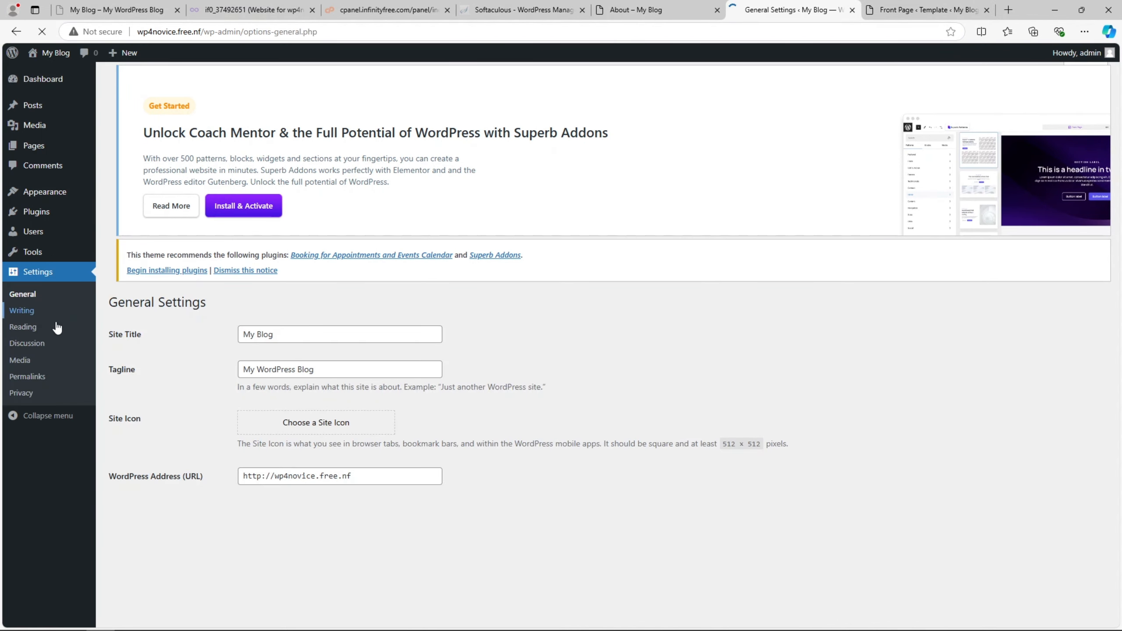
- Switch permalinks to the Post name structure, save, and check the live About page
click(39, 378)
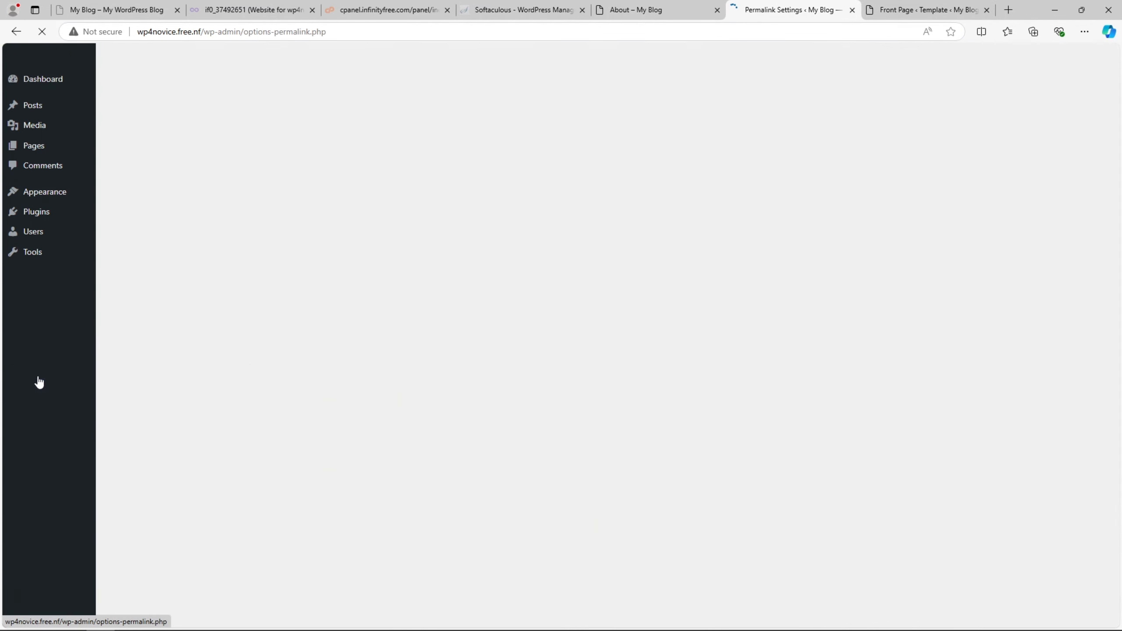
scroll(112, 392, down, 2)
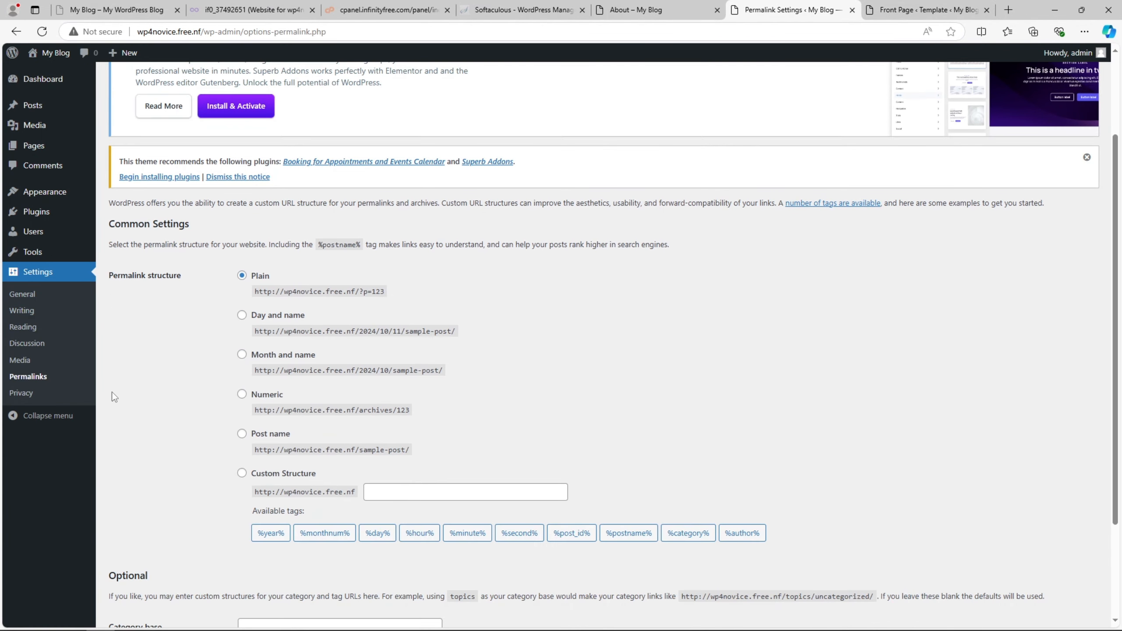
click(242, 435)
scroll(241, 437, down, 3)
click(138, 566)
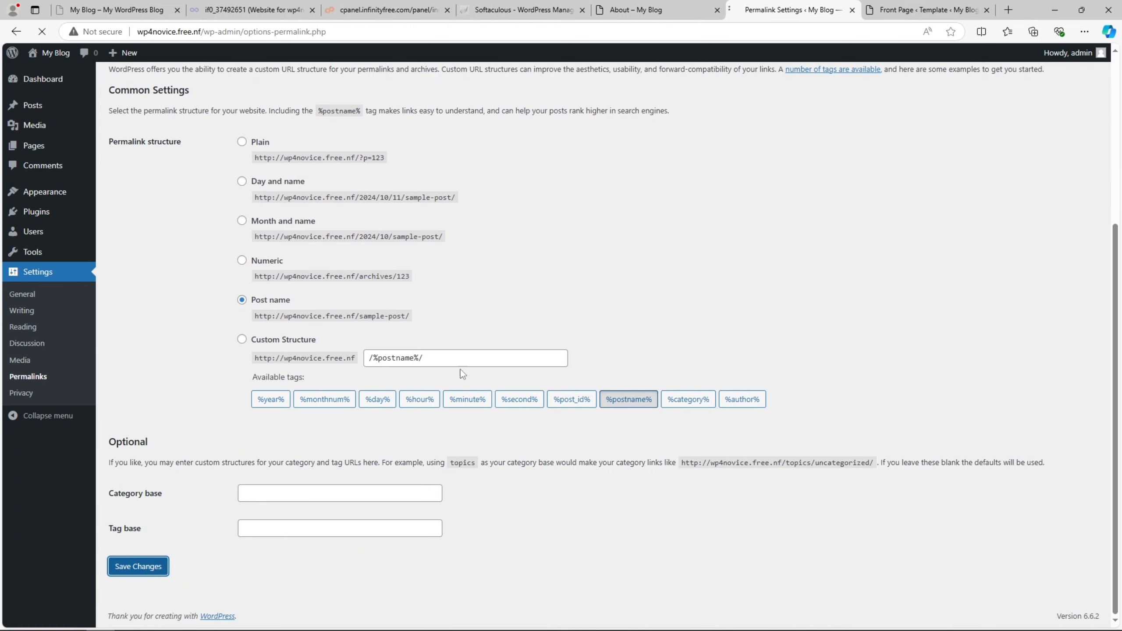
click(654, 10)
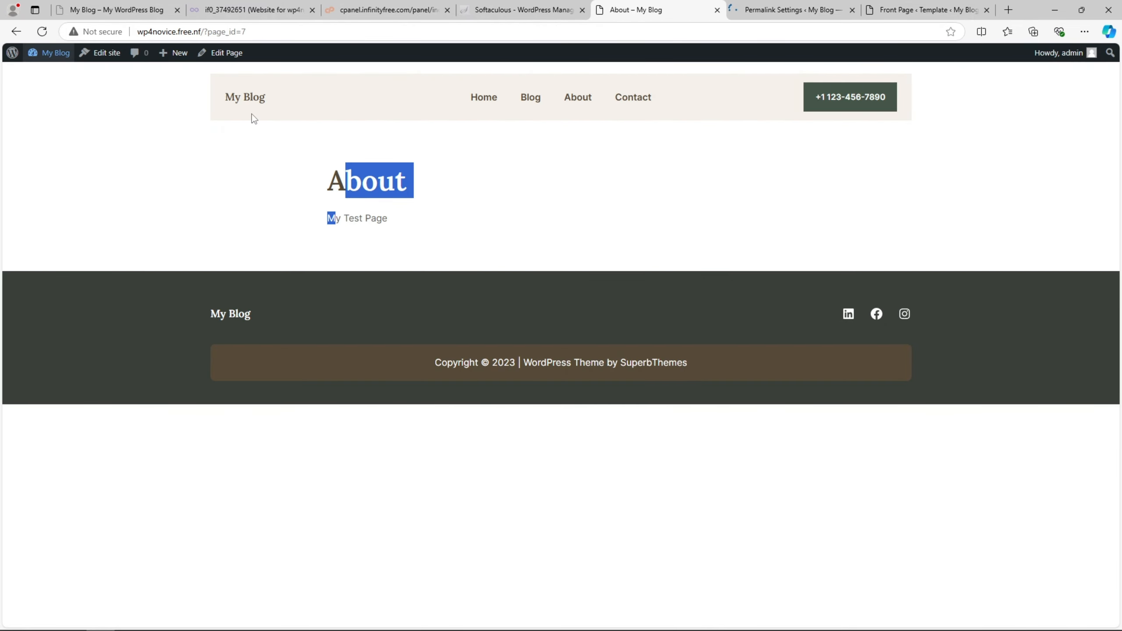
click(727, 11)
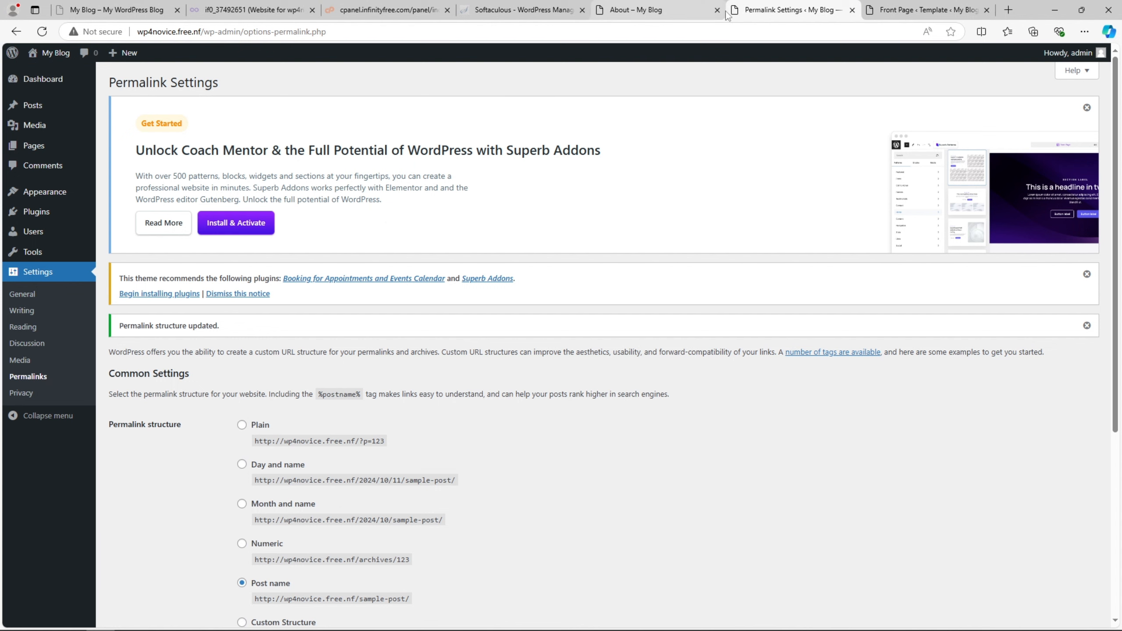
- Open the About page in a new tab from Pages and copy its /about/ address
click(44, 147)
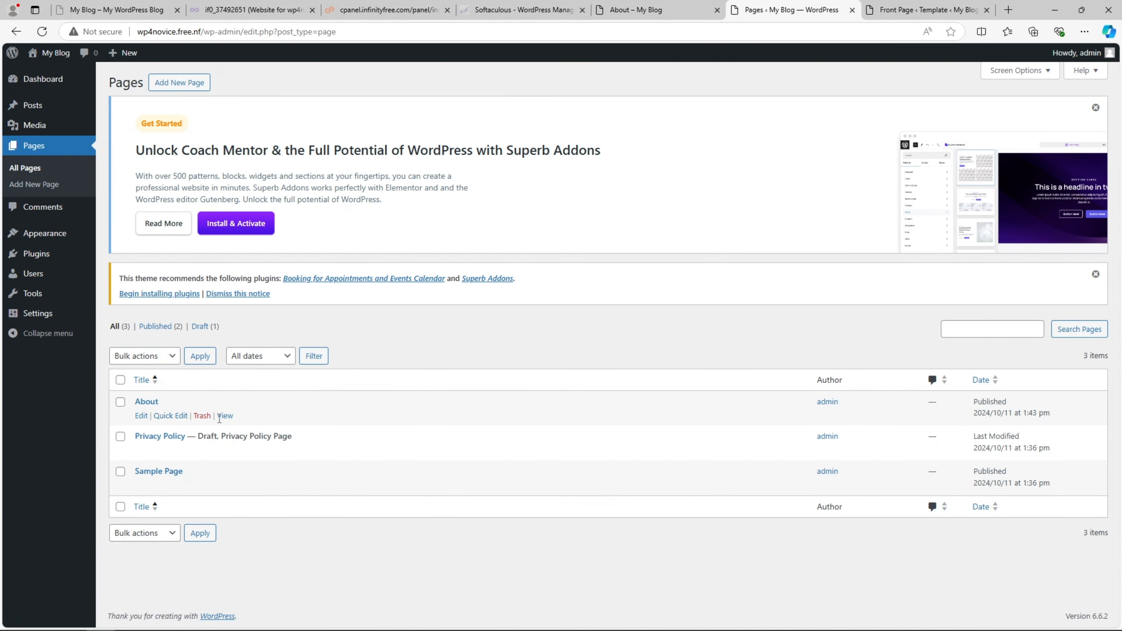
right_click(224, 416)
click(241, 426)
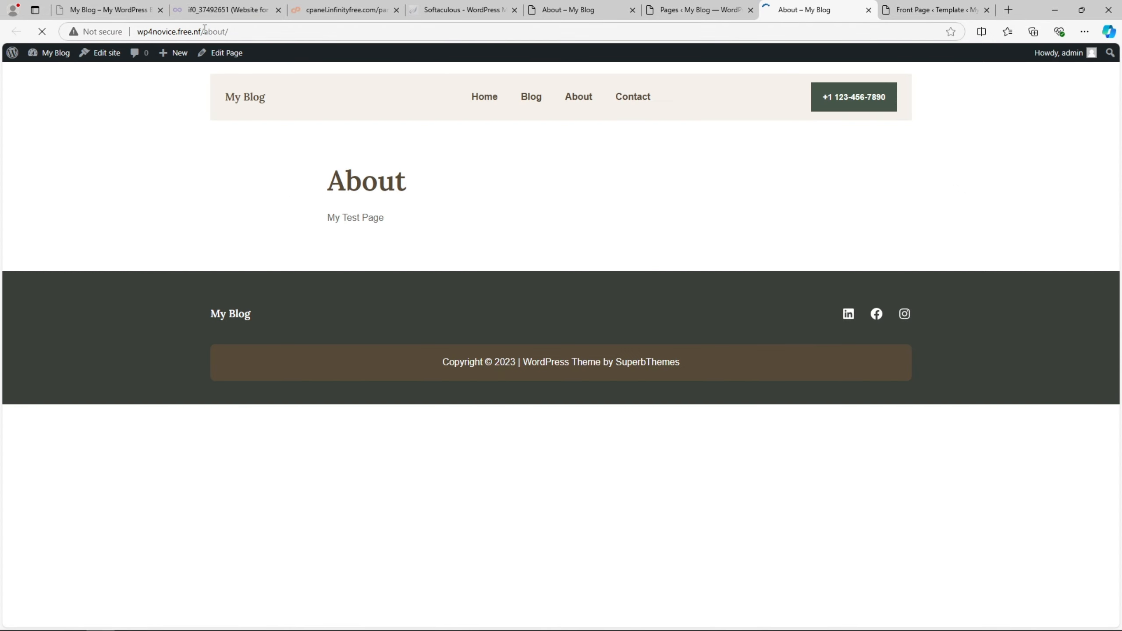
double_click(205, 29)
click(255, 30)
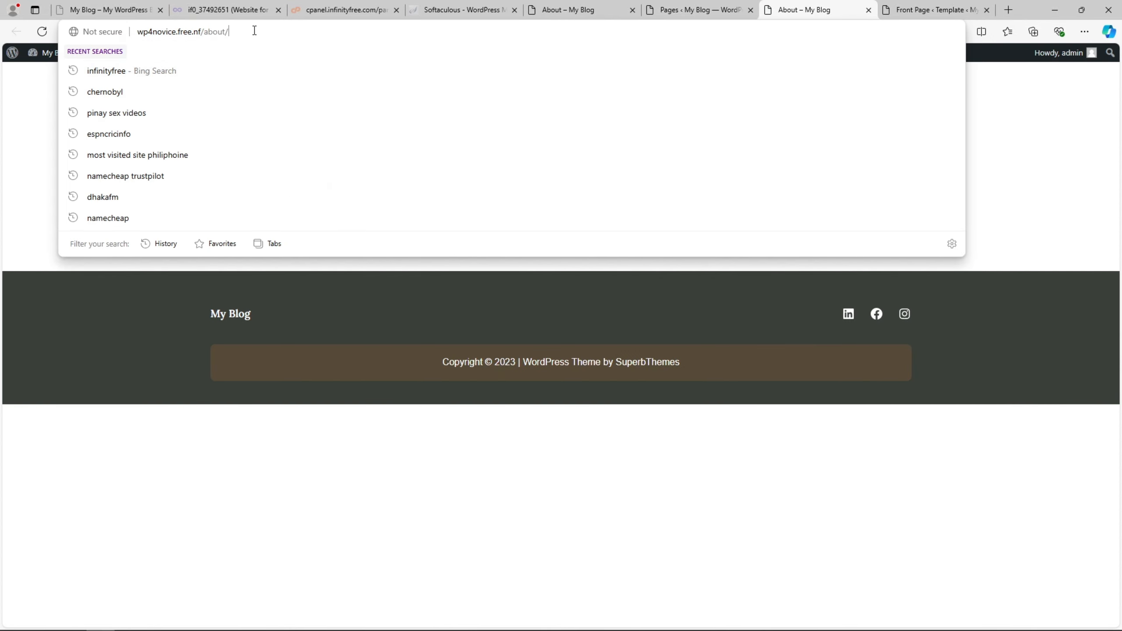
drag(254, 31, 132, 27)
right_click(166, 32)
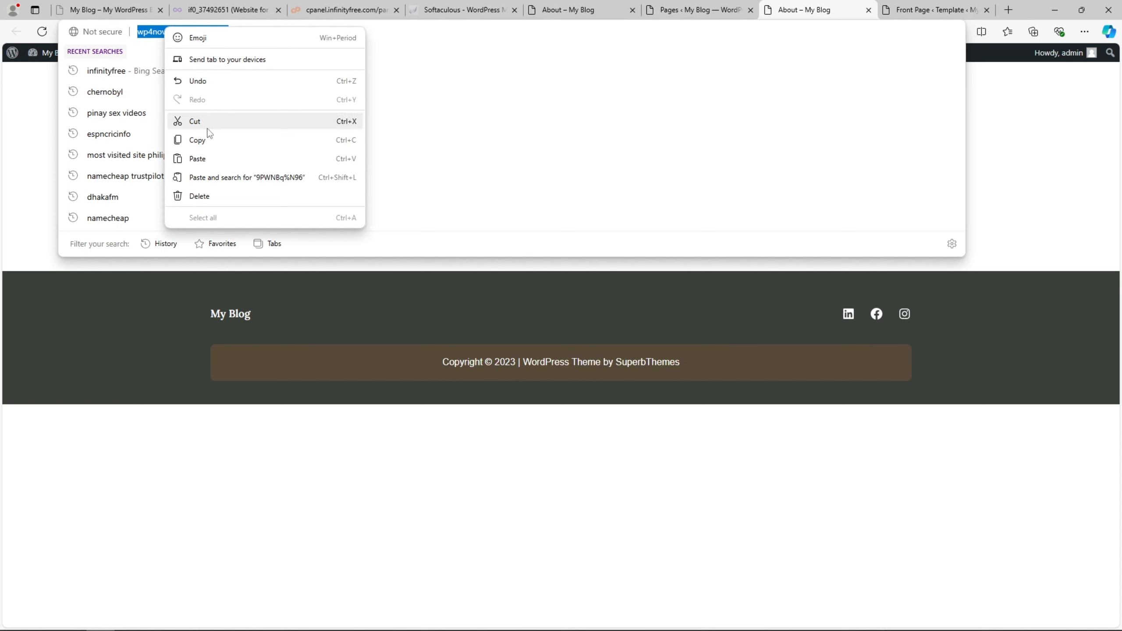
click(210, 152)
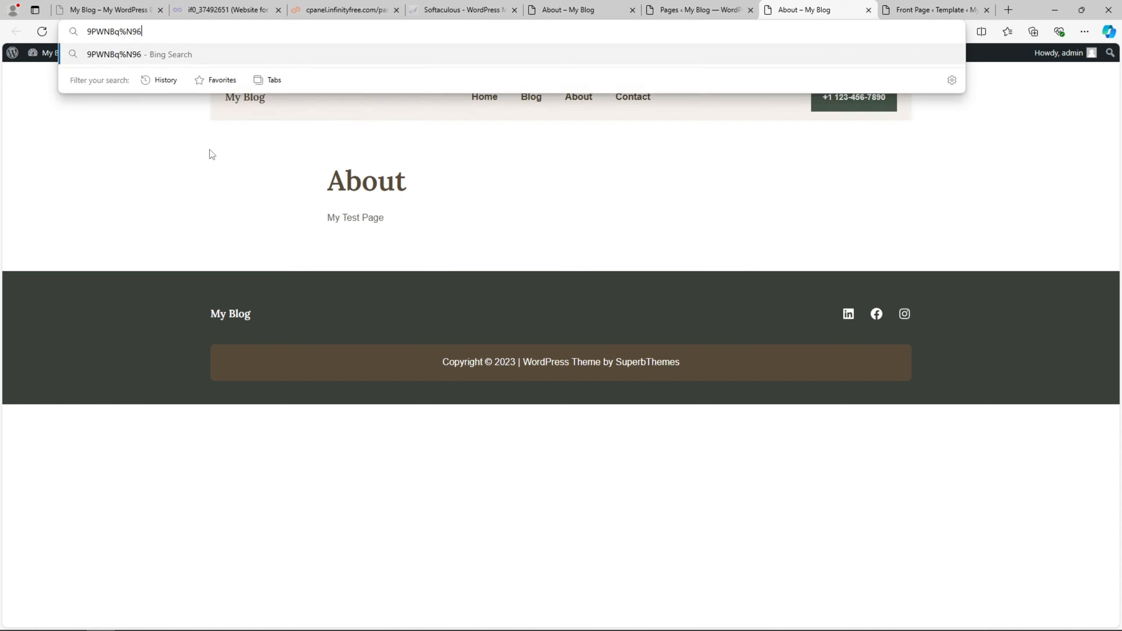
click(42, 31)
click(214, 27)
right_click(214, 29)
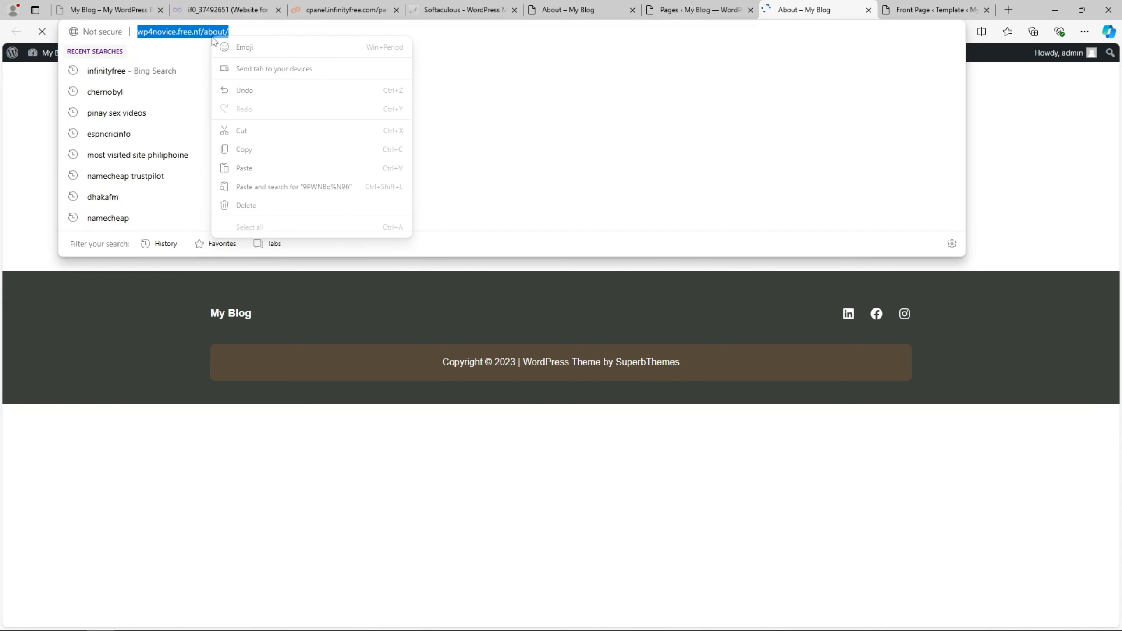
click(354, 148)
- Select the About menu link's '#' target in the Front Page template editor
click(698, 10)
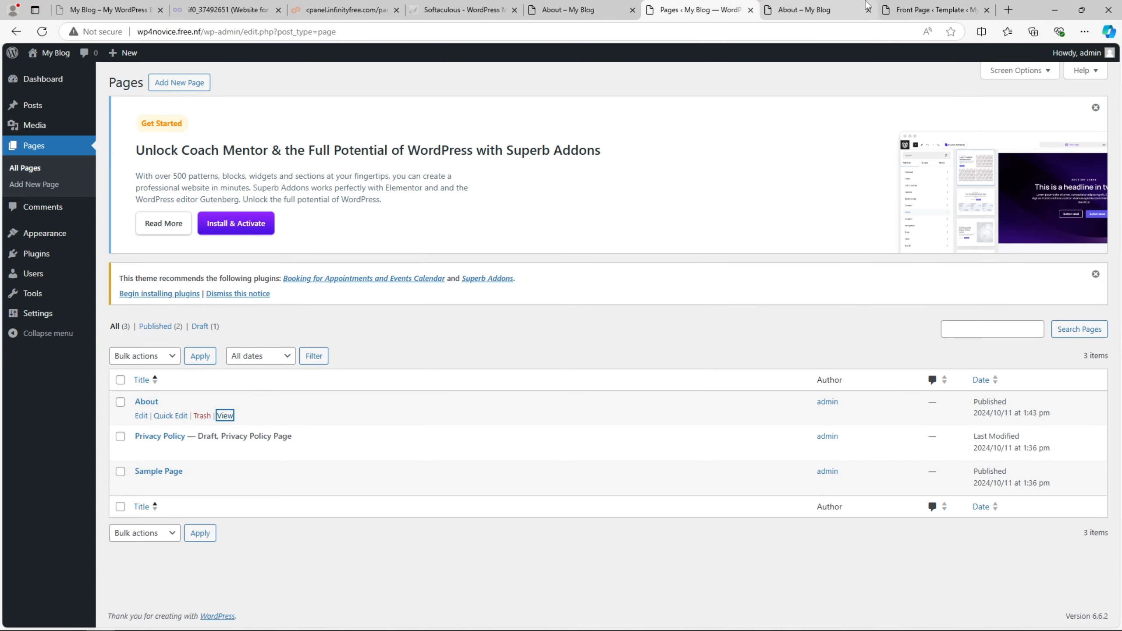
click(933, 10)
double_click(994, 301)
right_click(994, 300)
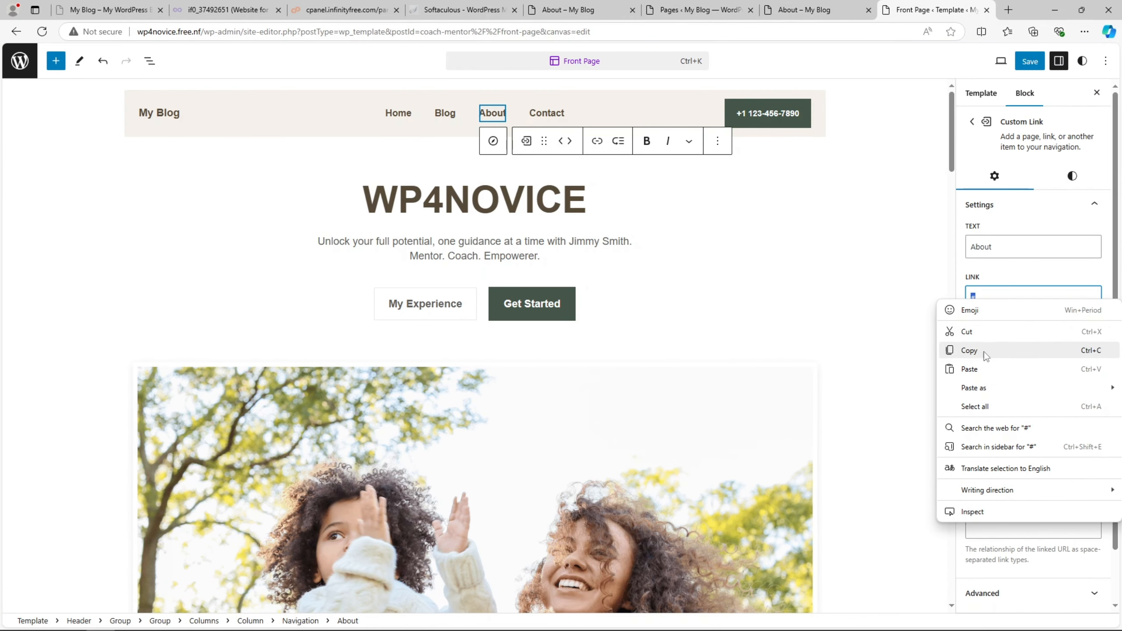
- Paste the About page address into the About link and save all three template changes
click(988, 369)
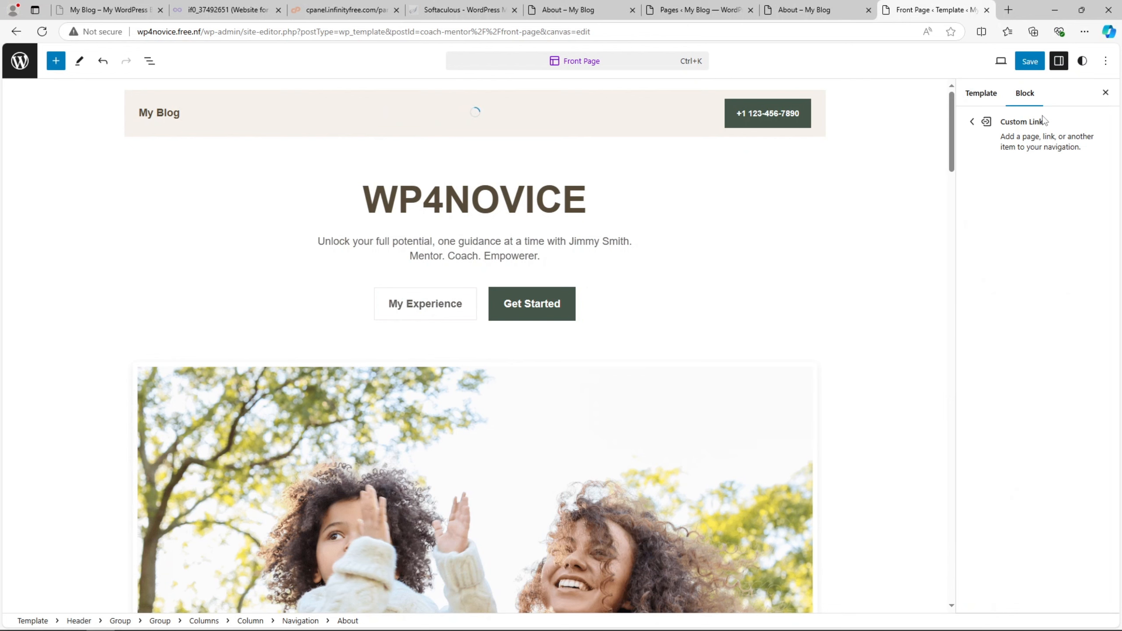
click(1029, 61)
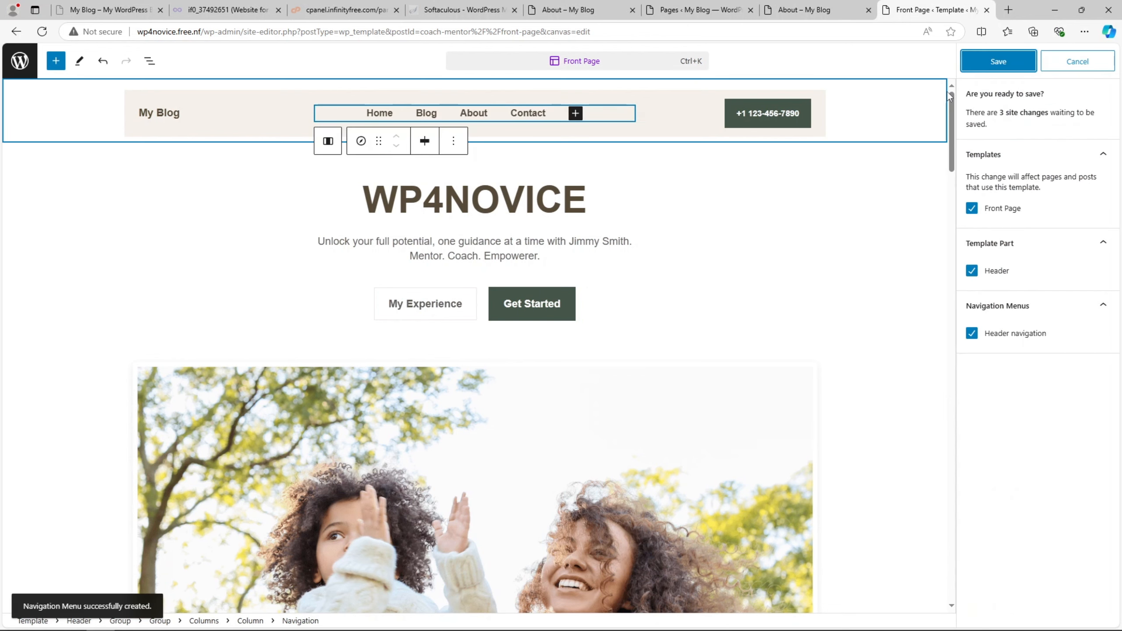
click(999, 61)
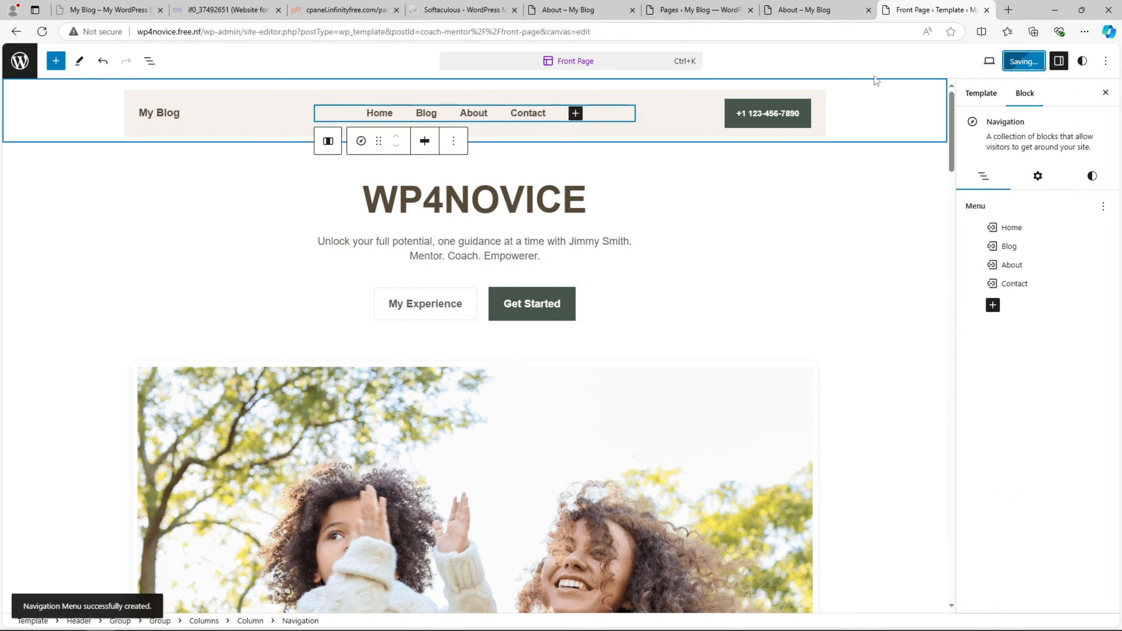
click(819, 6)
click(928, 10)
click(852, 10)
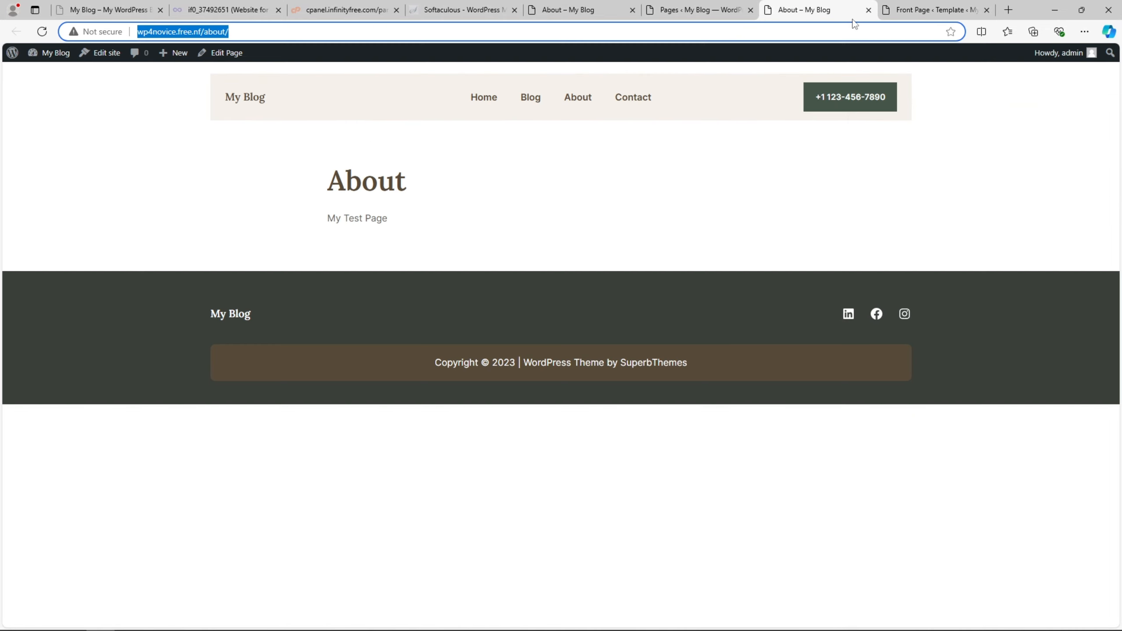
- Navigate from the home page to the live About page, then return to the admin Pages list
click(240, 99)
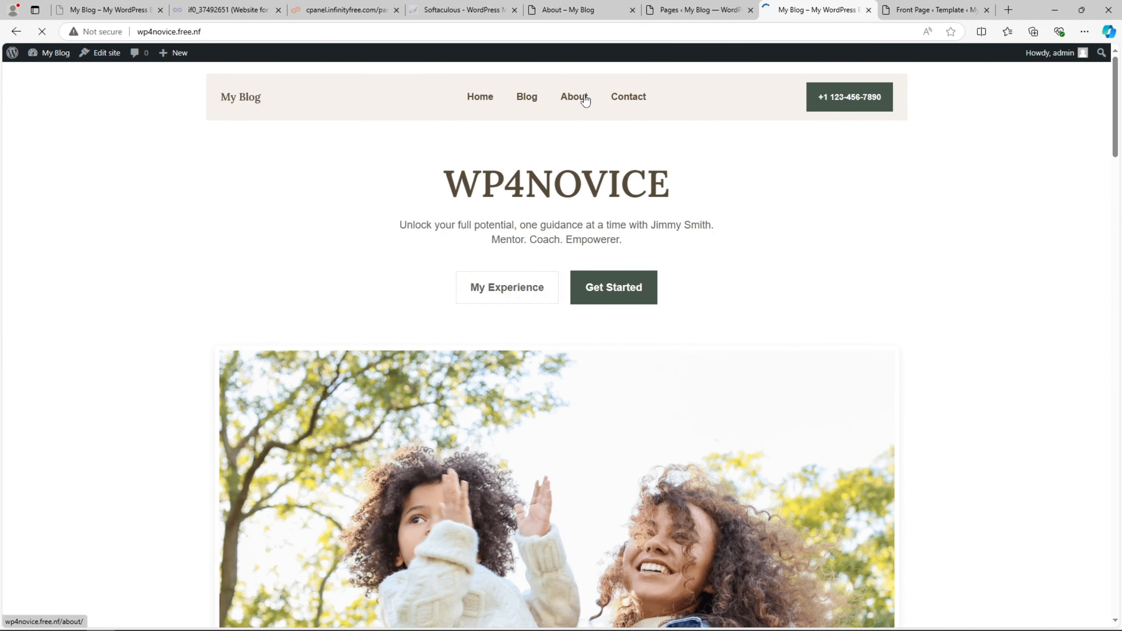
click(558, 116)
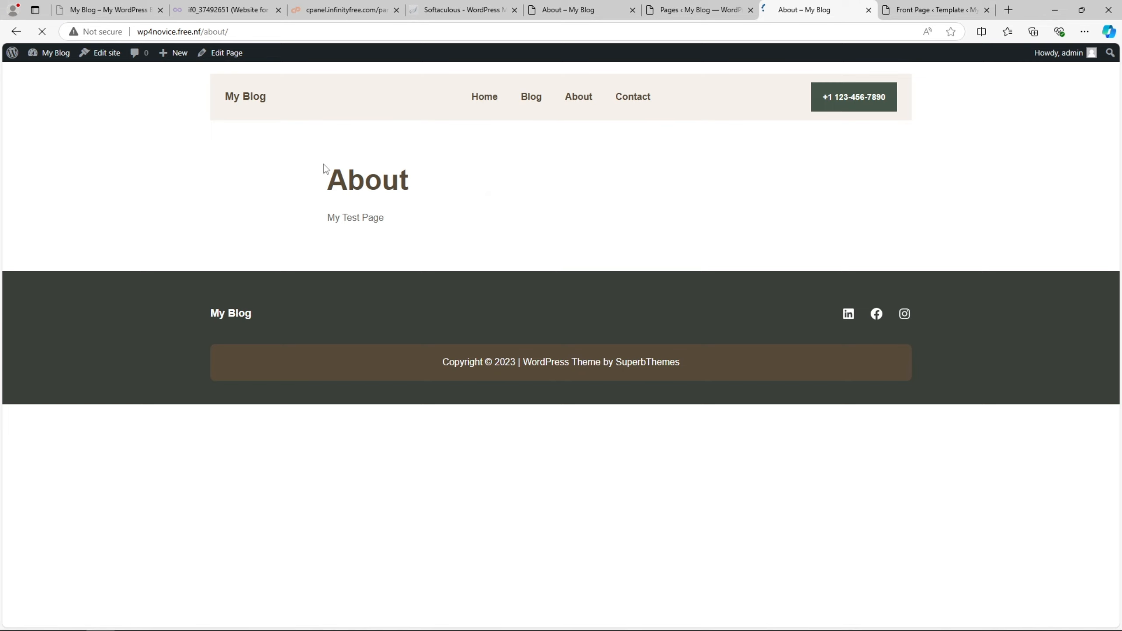
drag(327, 180, 415, 218)
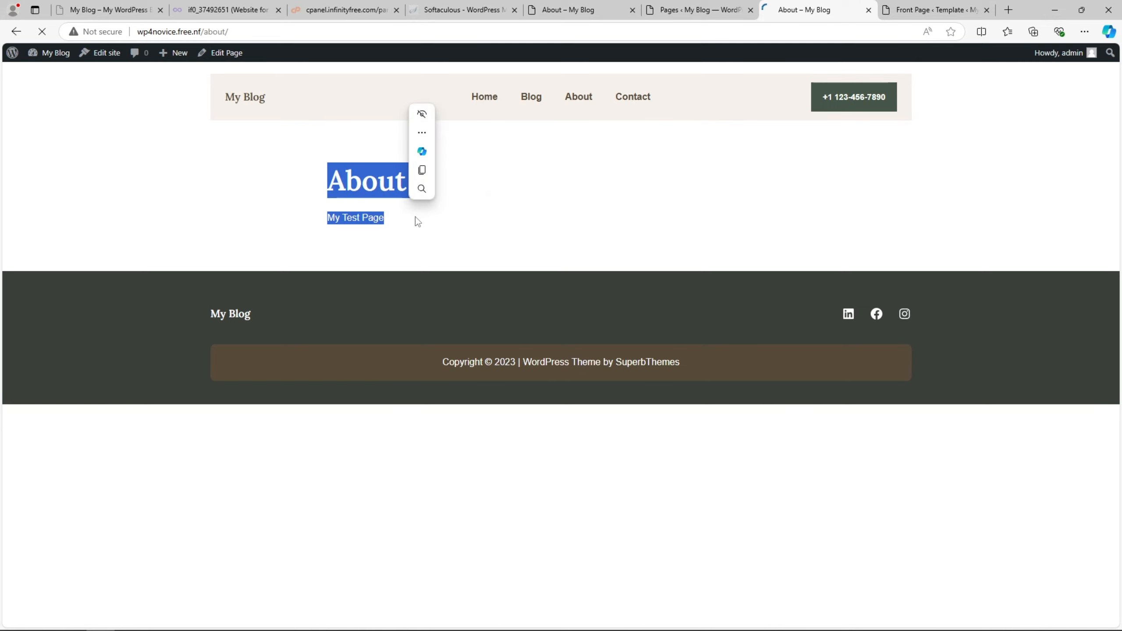
click(706, 6)
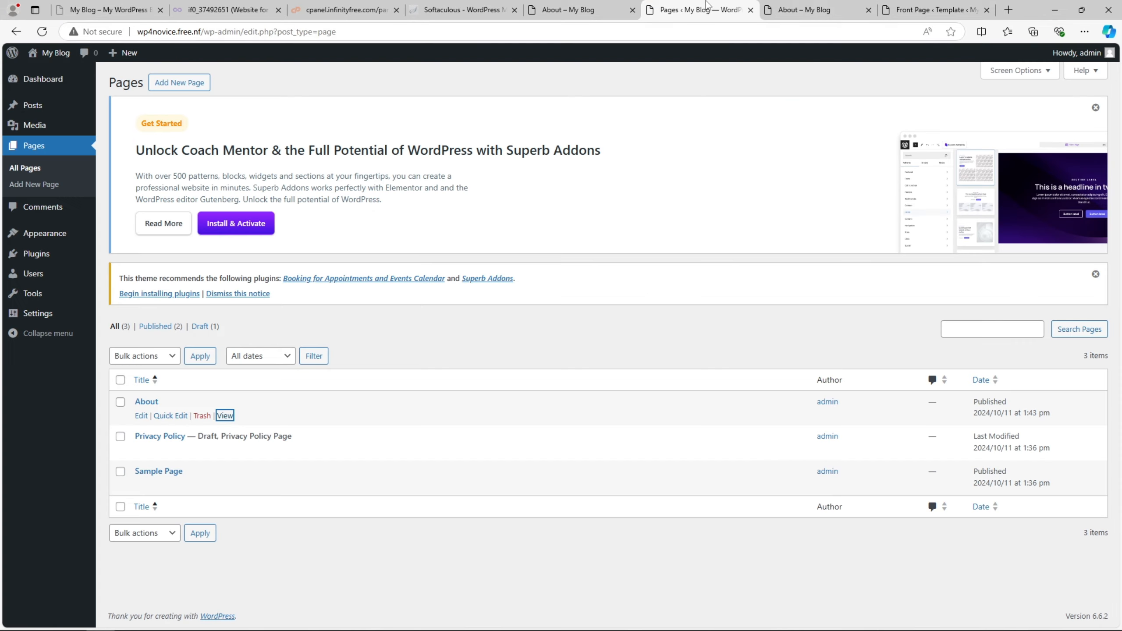
- Browse the installed themes, the installed plugins and the Add Plugins page
click(74, 256)
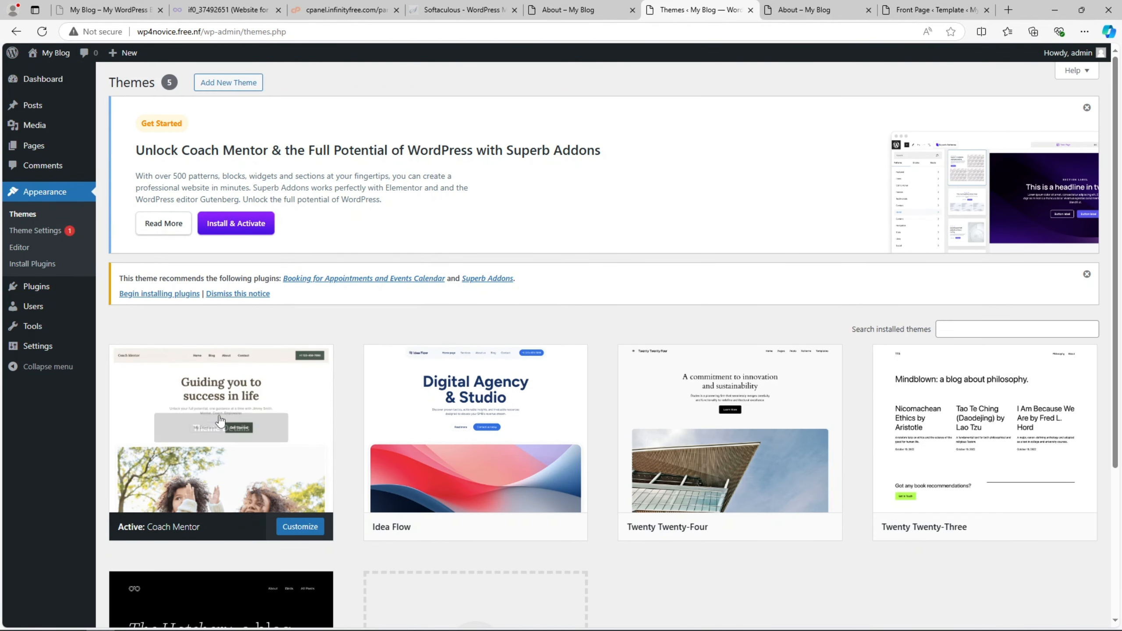
scroll(171, 414, down, 5)
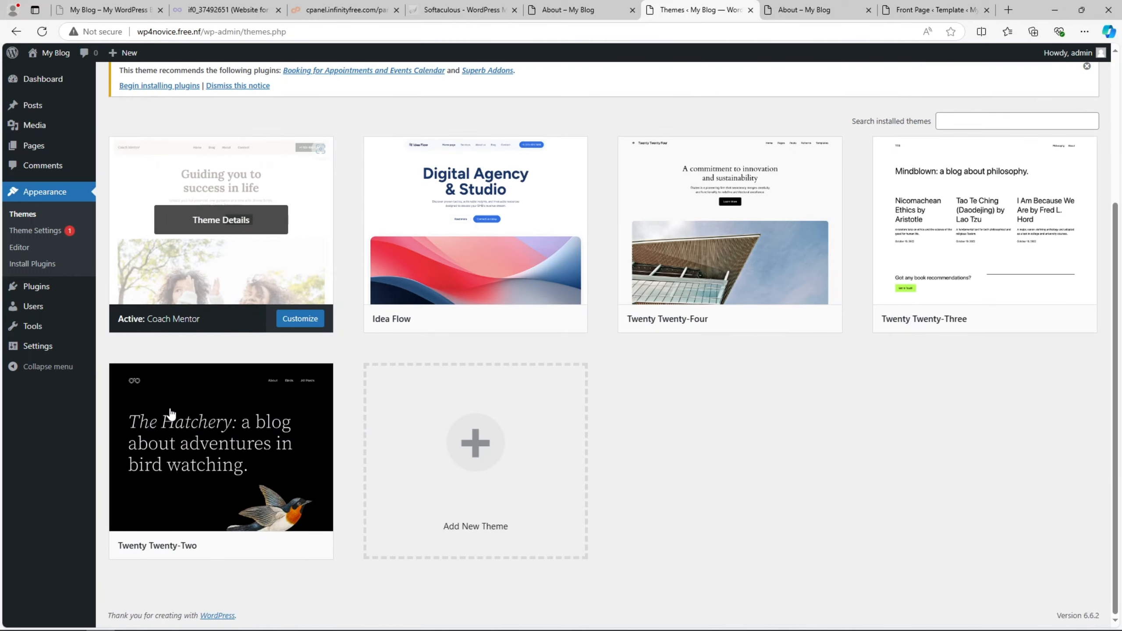
scroll(177, 340, up, 5)
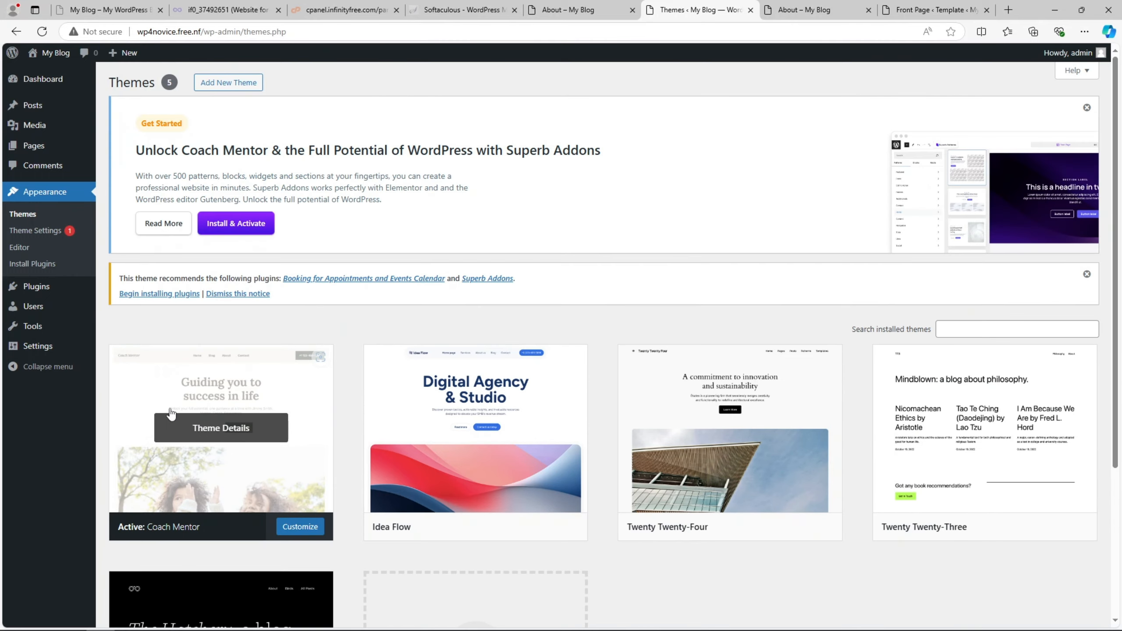
click(68, 295)
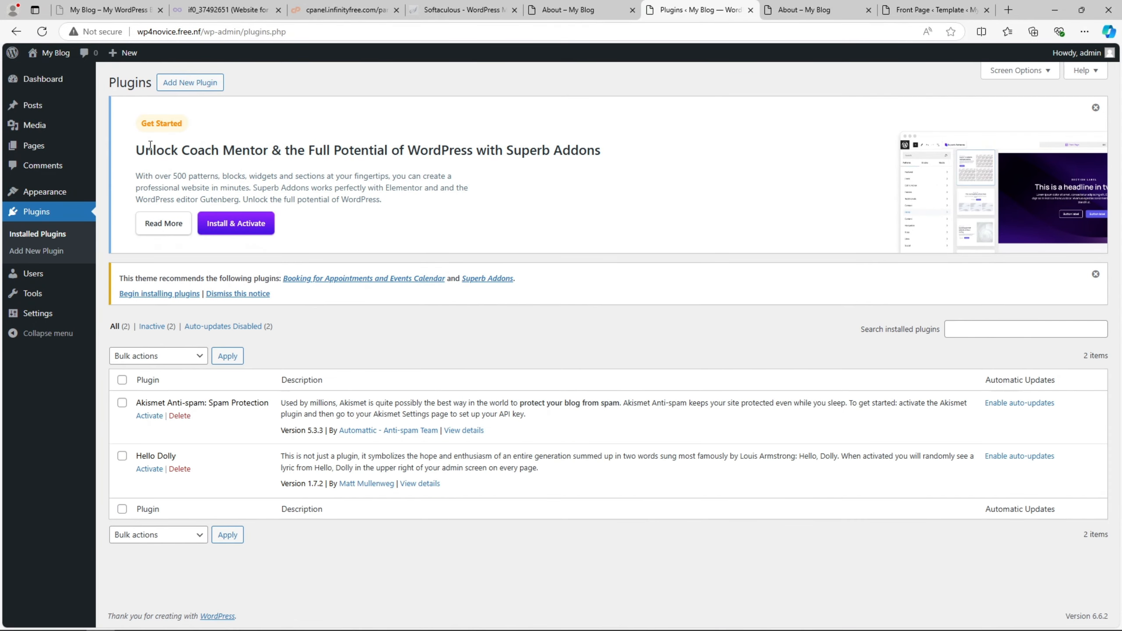
click(198, 85)
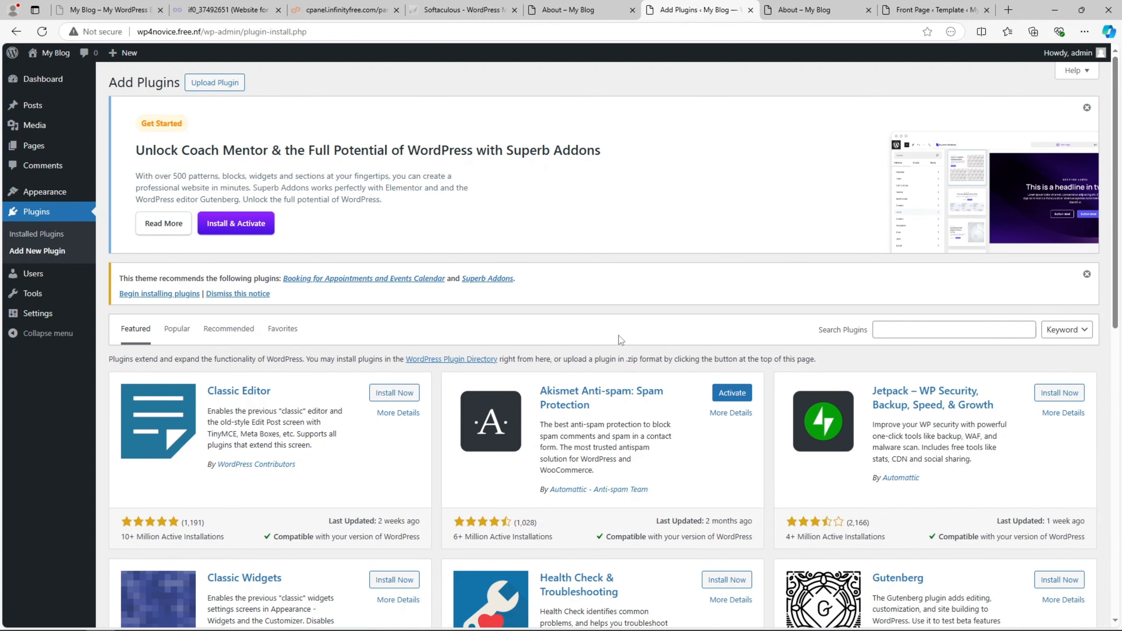
- Return via the Softaculous tab to the InfinityFree control panel
click(462, 10)
scroll(462, 164, up, 2)
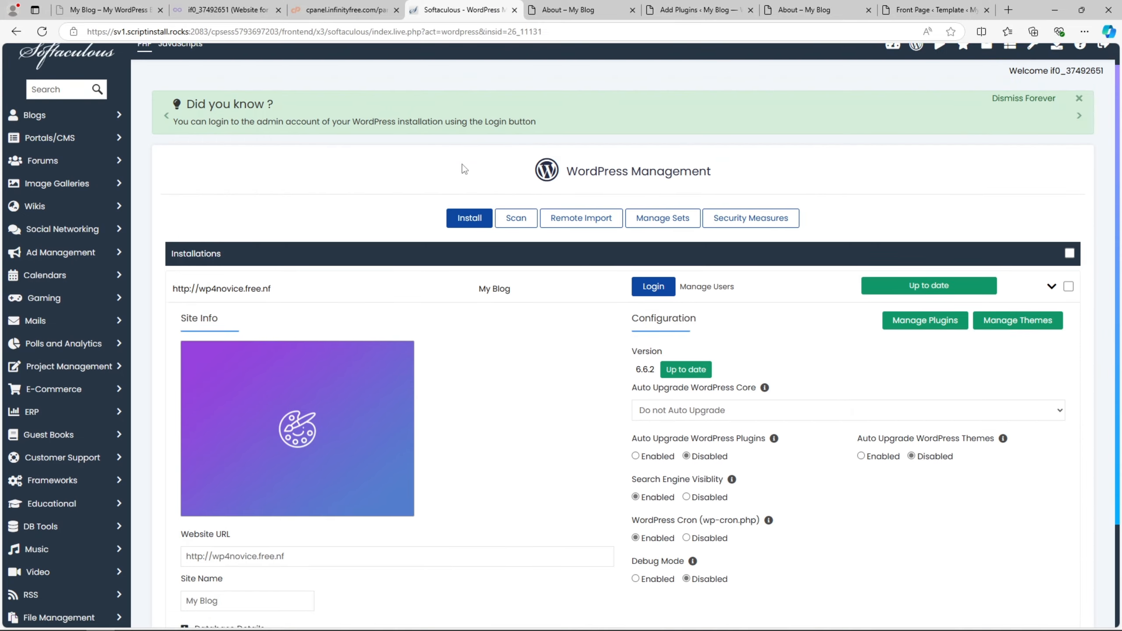
click(367, 4)
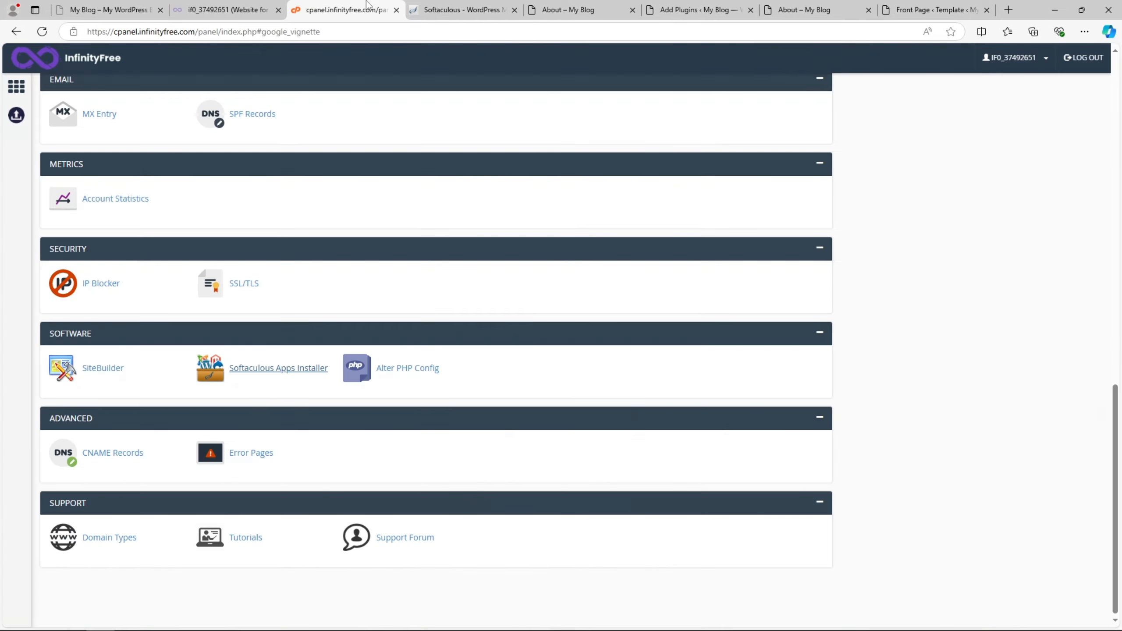
- Close the advertisement covering the InfinityFree control panel
click(634, 160)
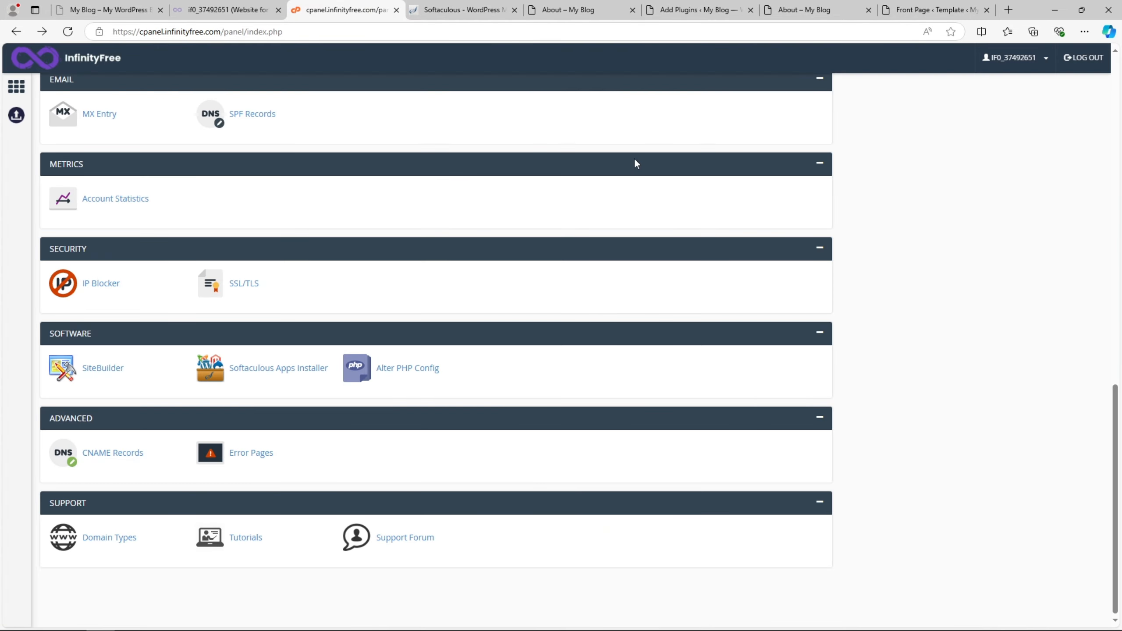
scroll(554, 228, up, 15)
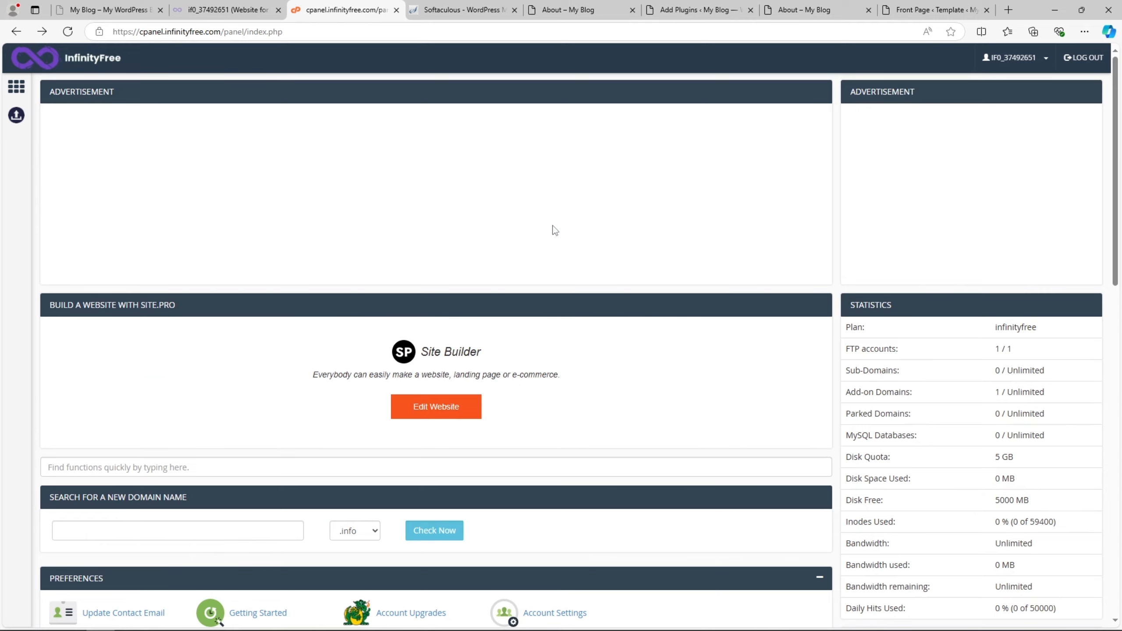
scroll(555, 230, down, 8)
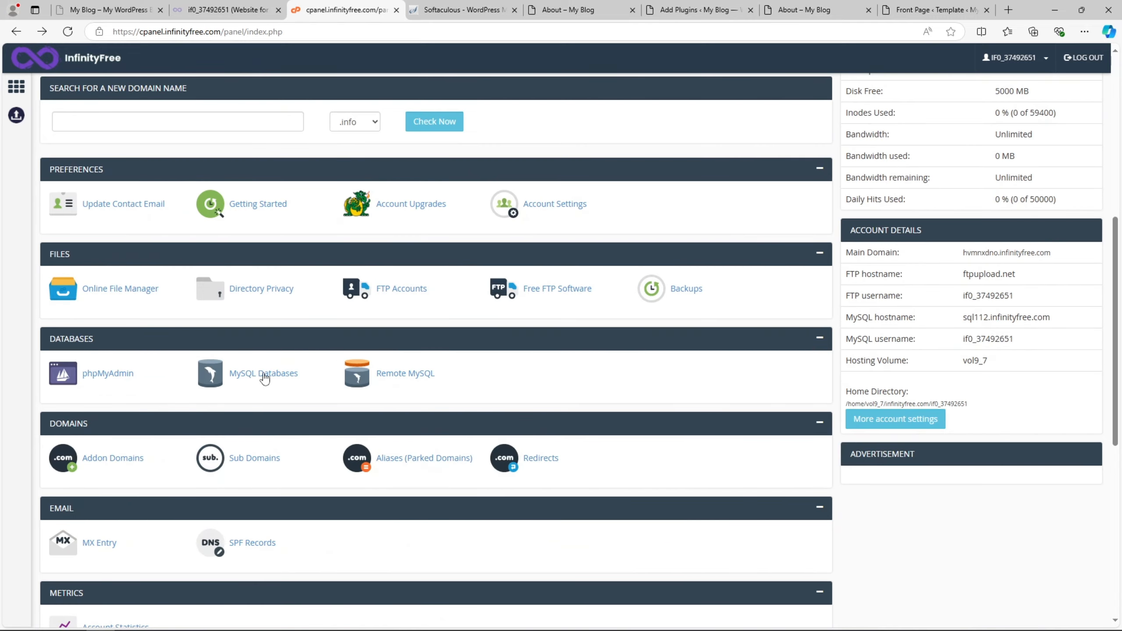
- Open phpMyAdmin in a new tab and connect to the WordPress database, reloading once
right_click(105, 373)
click(132, 383)
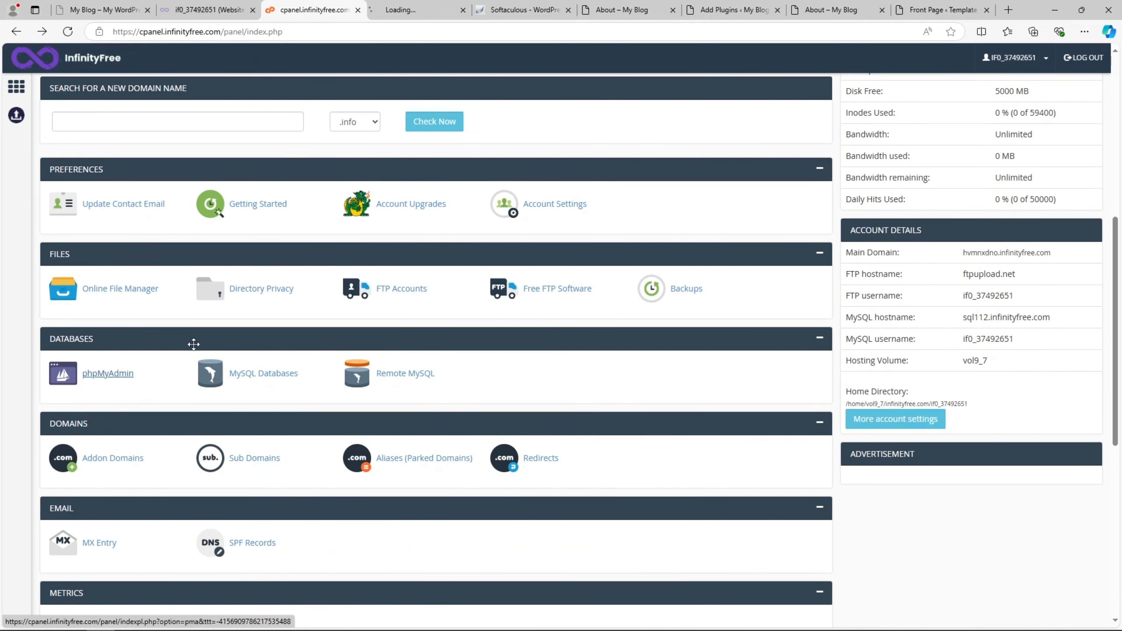
click(437, 8)
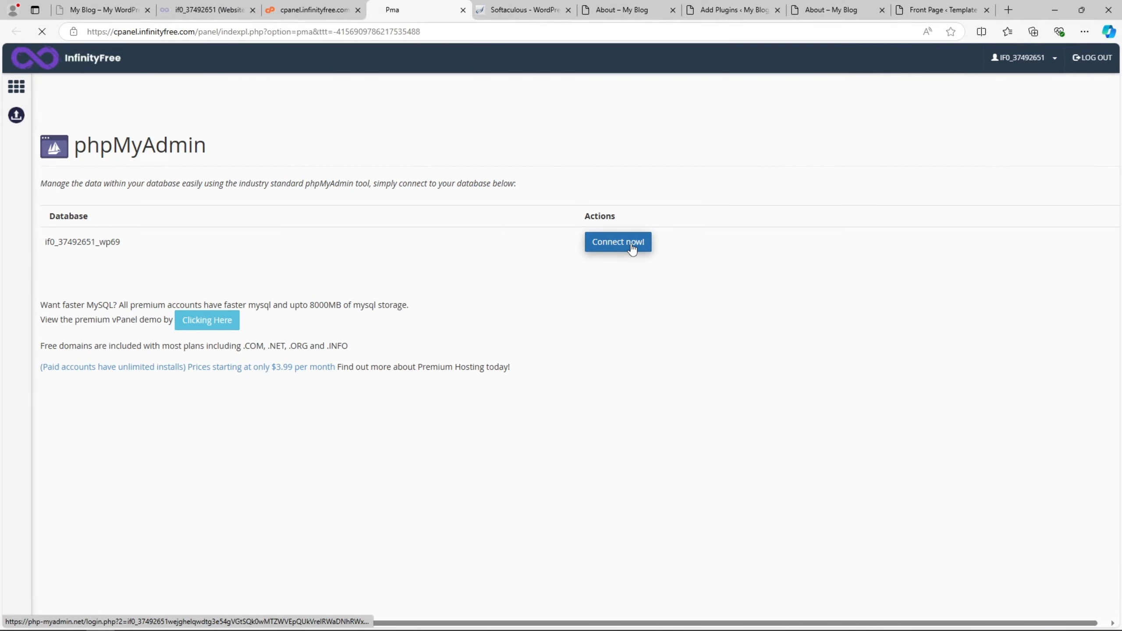
click(618, 242)
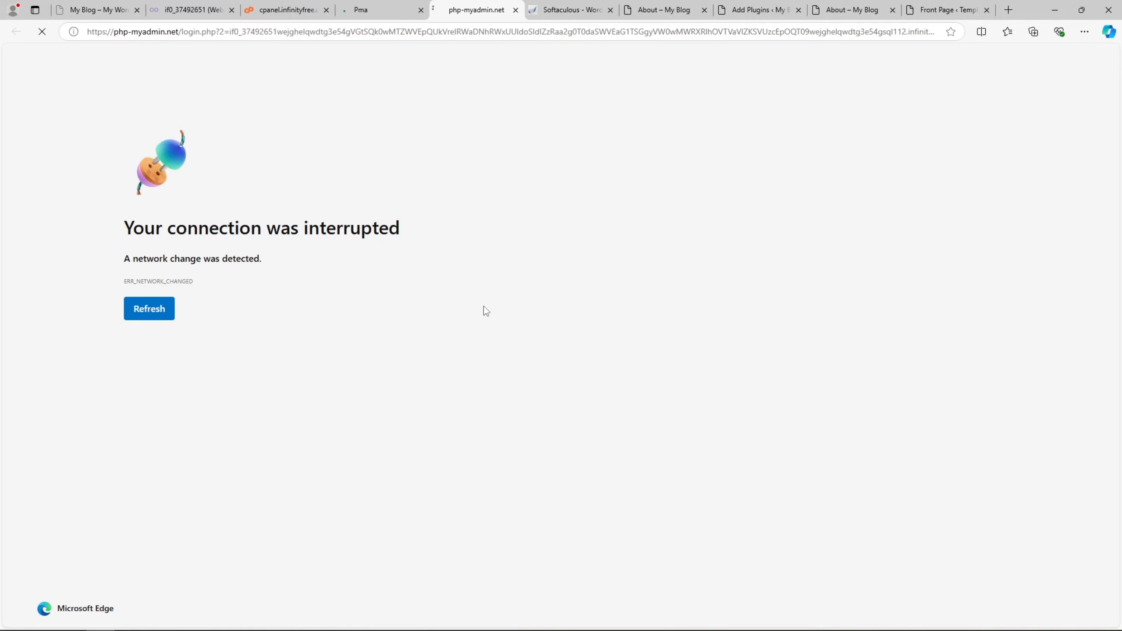
click(151, 310)
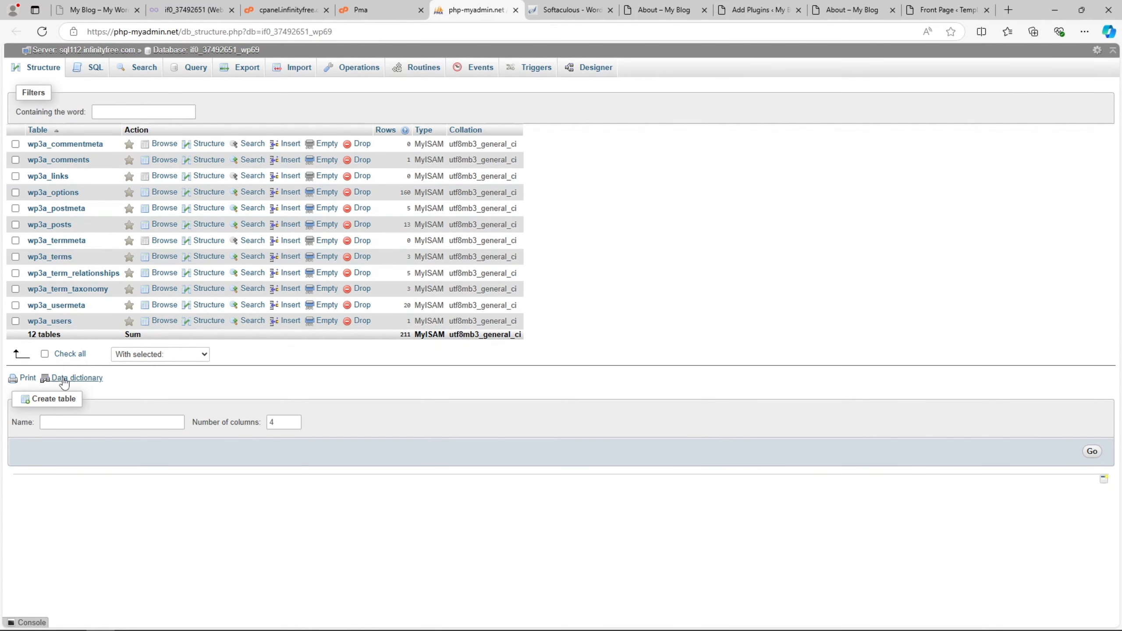
- Open wp4novice.free.nf's management in the client area and check its two A records at 185.27.134.114
click(397, 16)
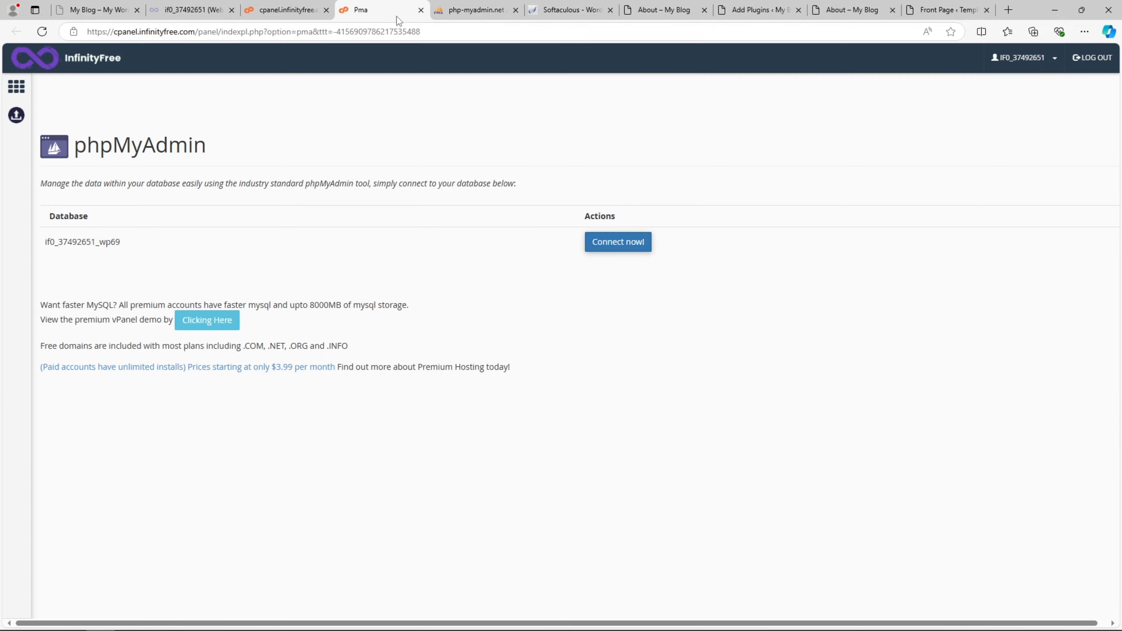
click(292, 5)
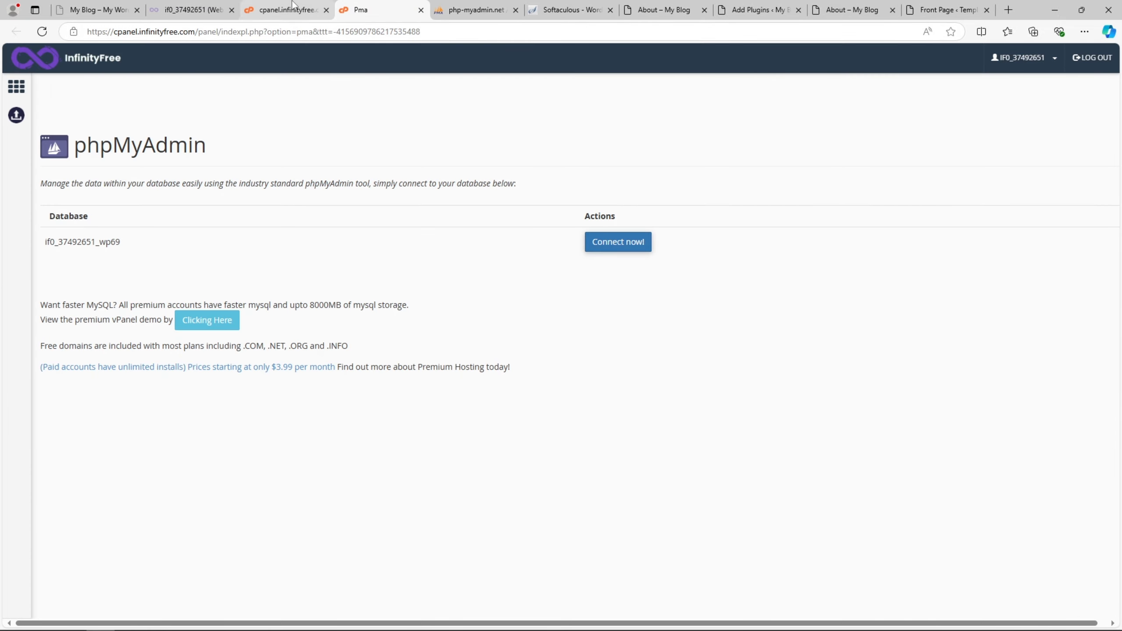
scroll(393, 326, down, 6)
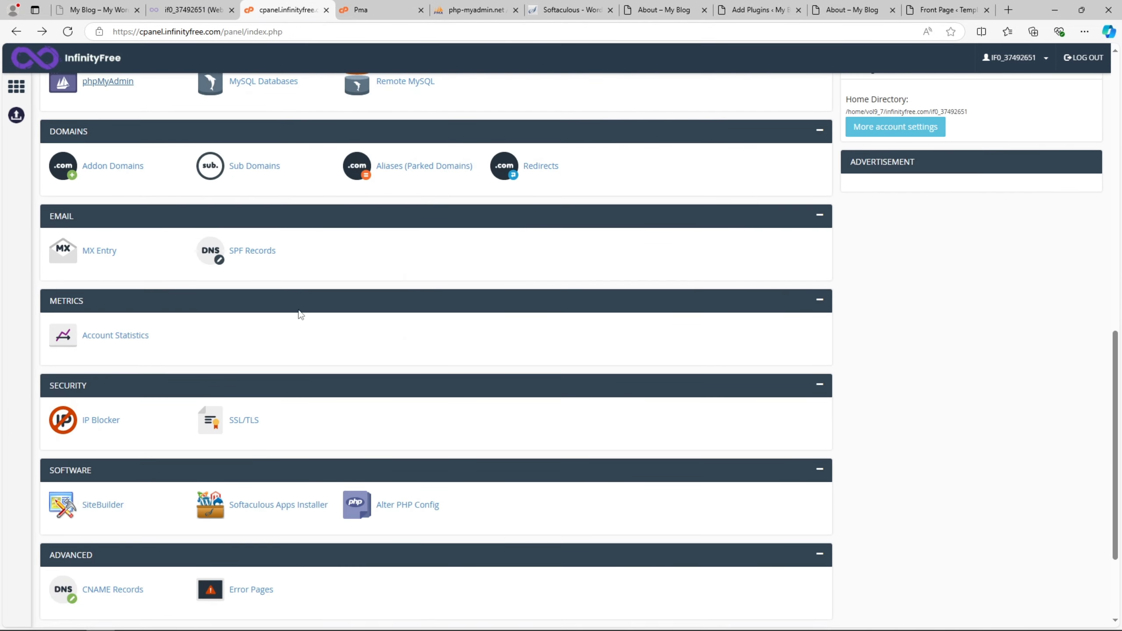
scroll(160, 243, up, 3)
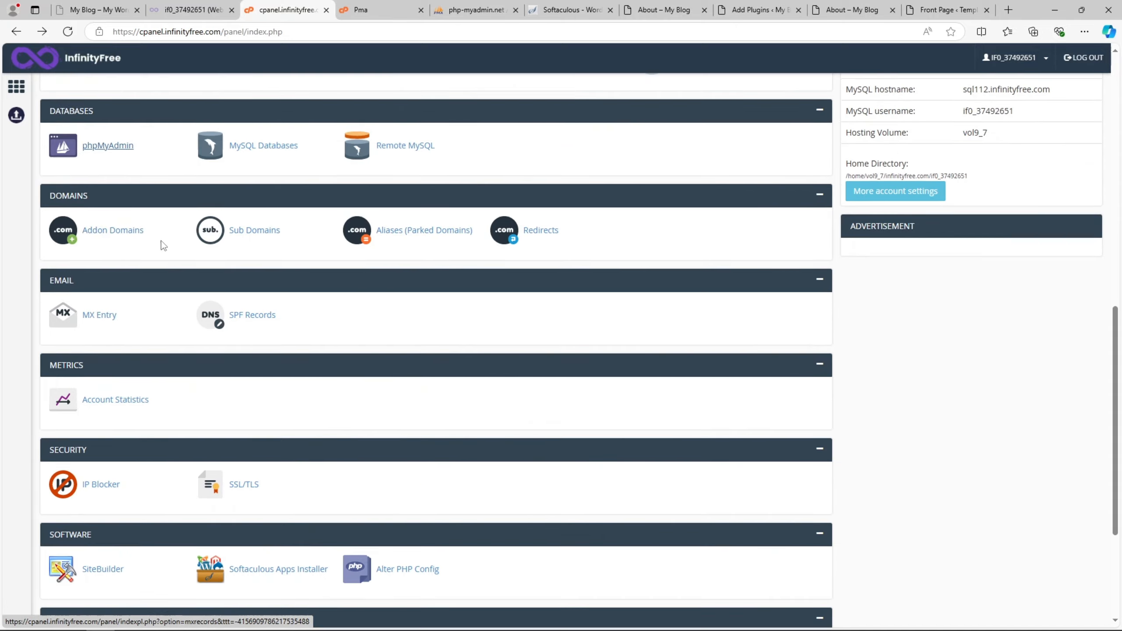
click(190, 9)
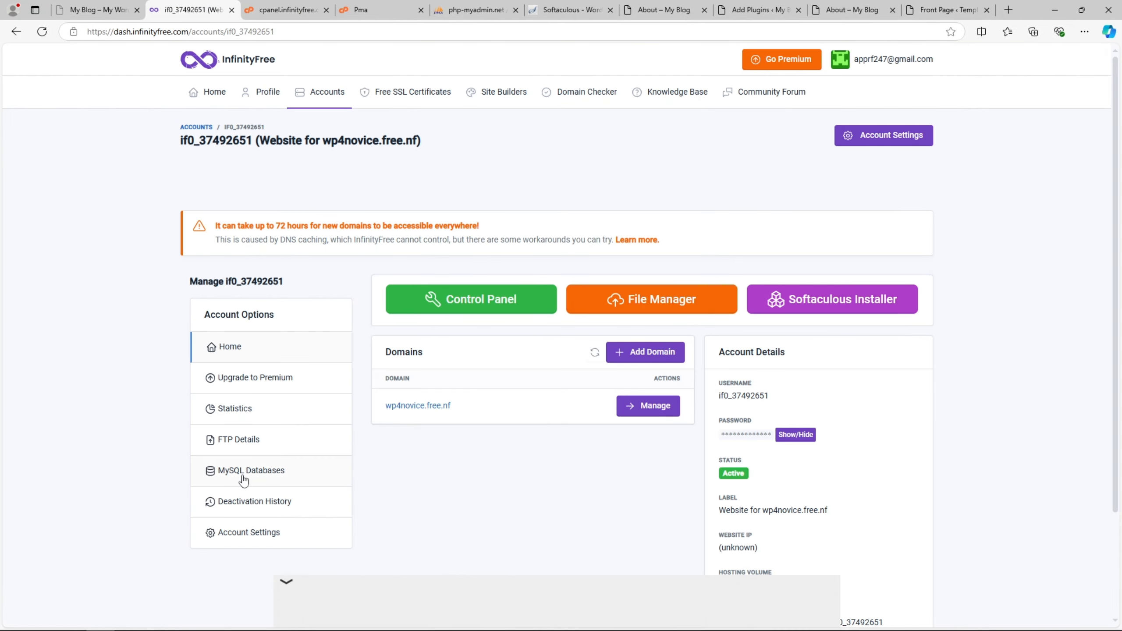
click(664, 413)
scroll(477, 448, down, 7)
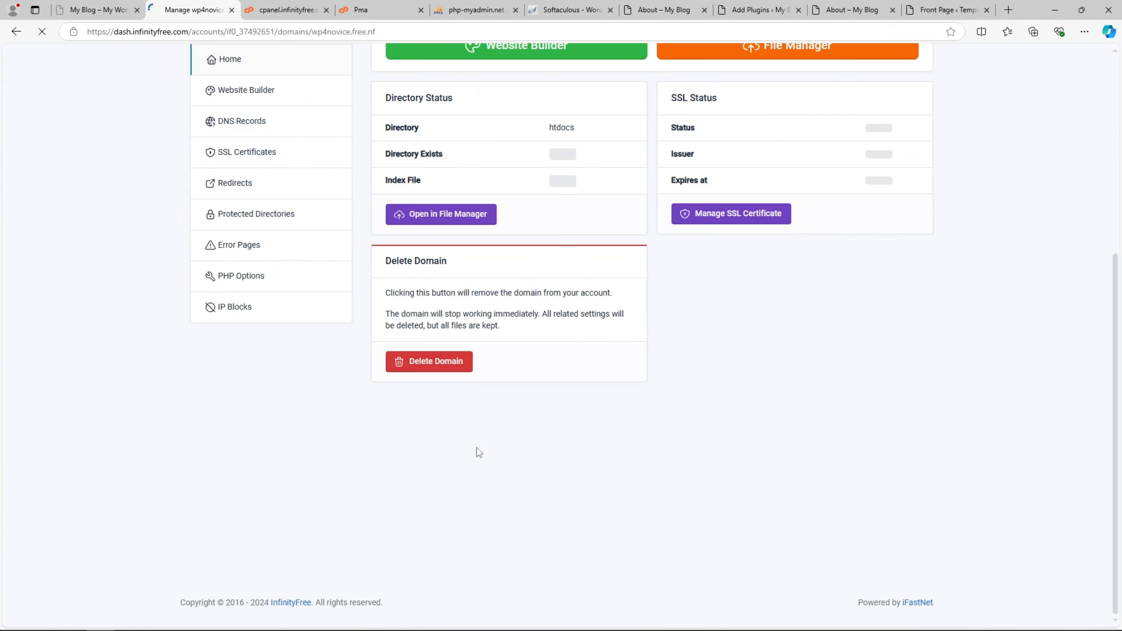
scroll(477, 448, up, 3)
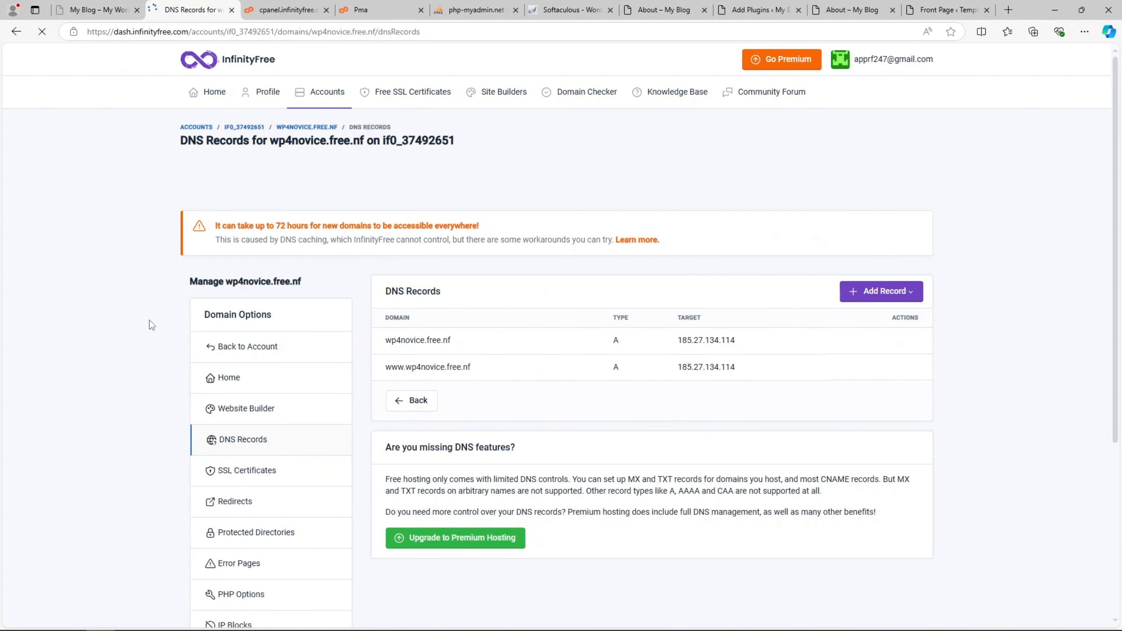
drag(401, 342, 452, 343)
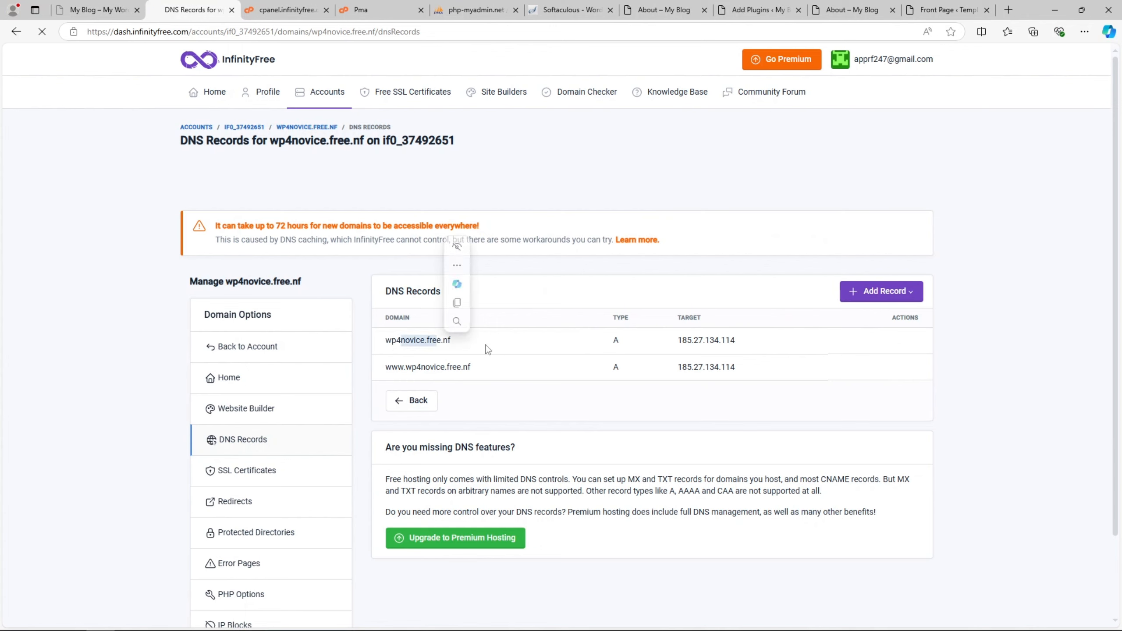
click(488, 349)
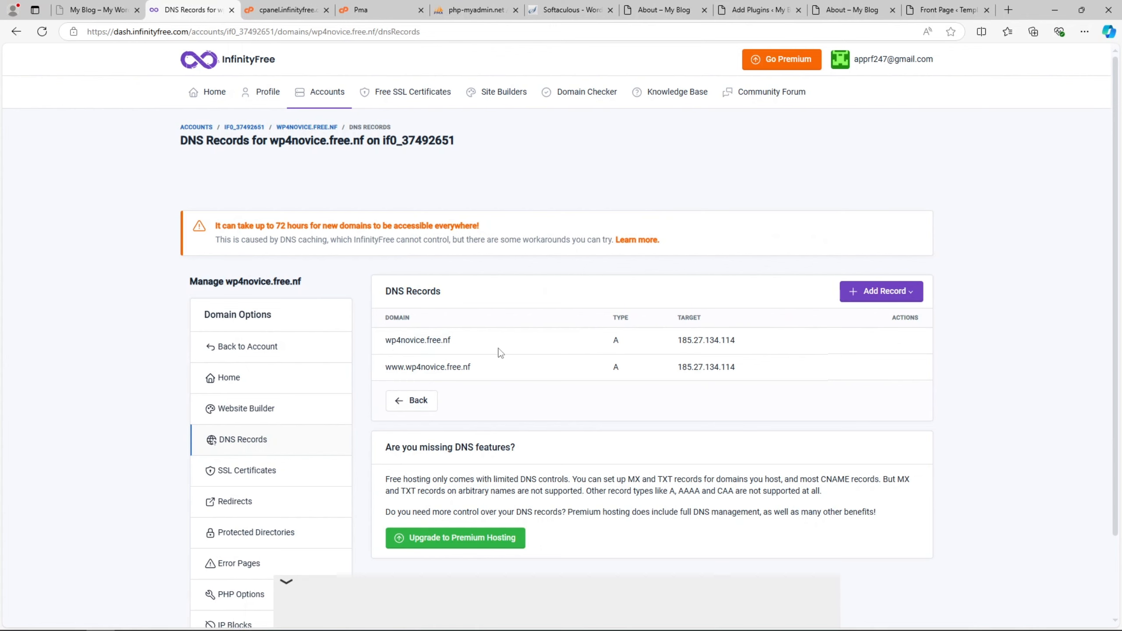
scroll(500, 352, down, 2)
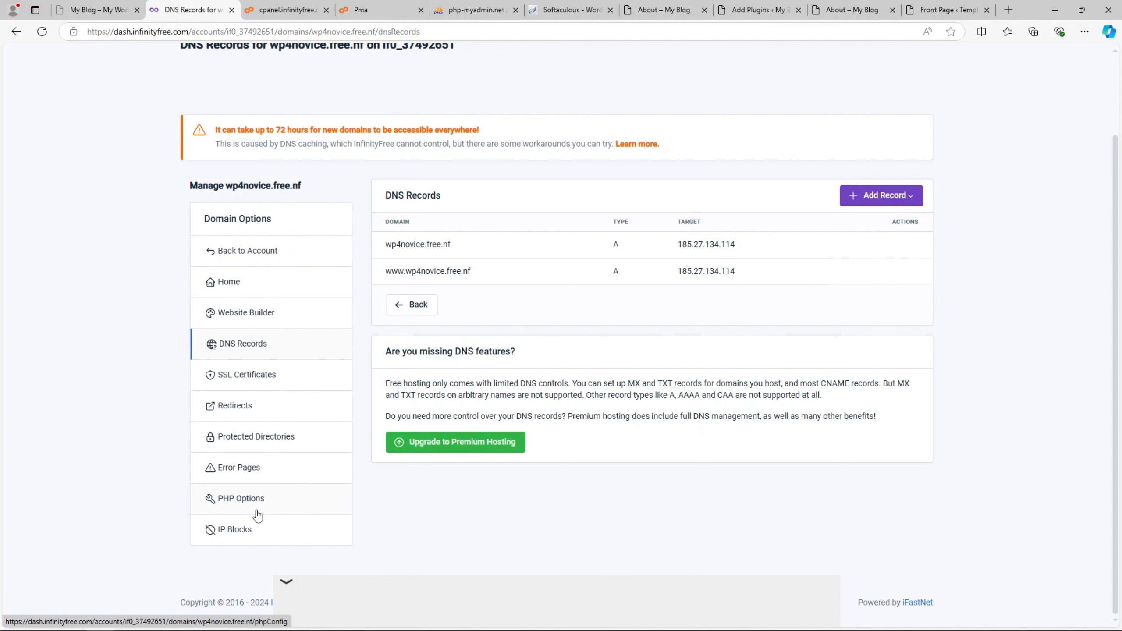
- Cycle through the phpMyAdmin tabs back to the control panel
click(485, 6)
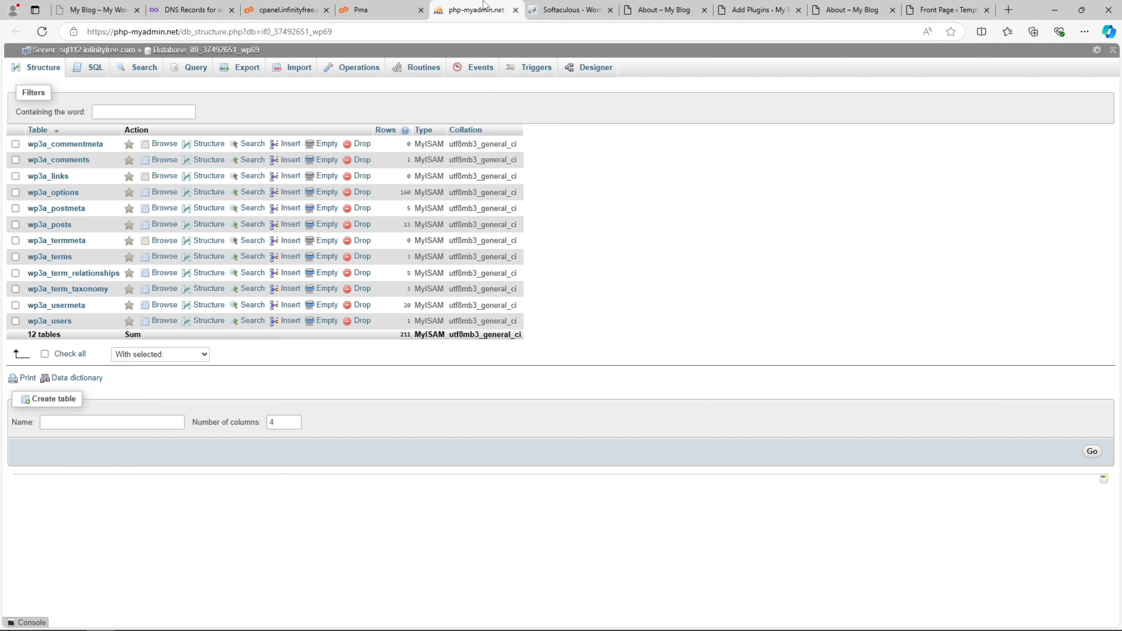
click(422, 4)
click(281, 6)
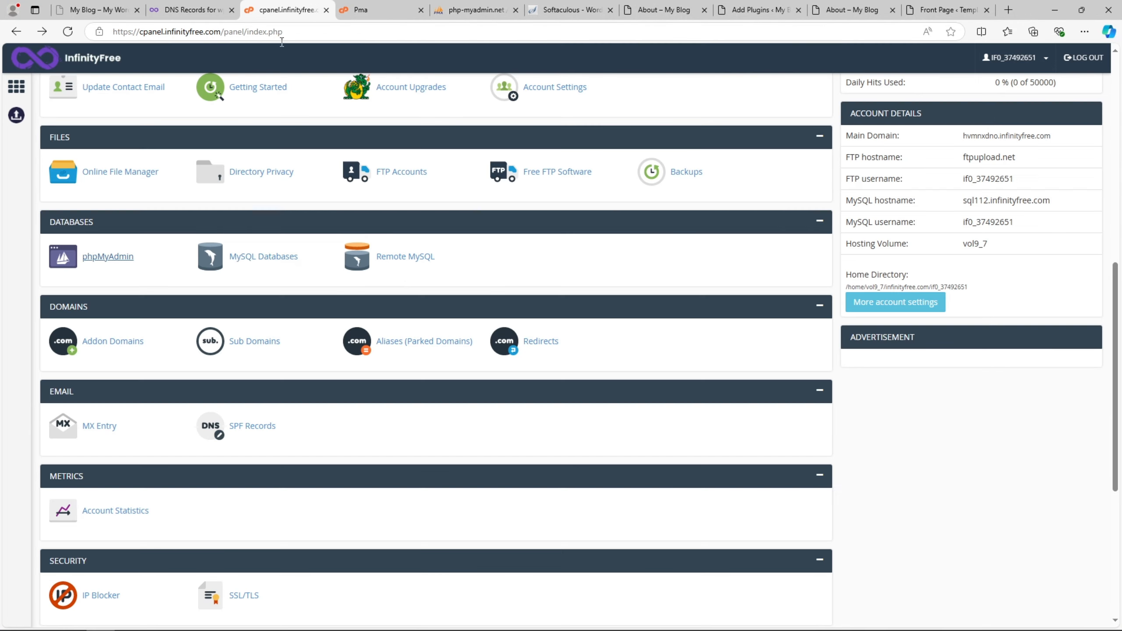
- Review Addon Domains listing wp4novice.free.nf with its htdocs root, then return to its DNS records
click(124, 344)
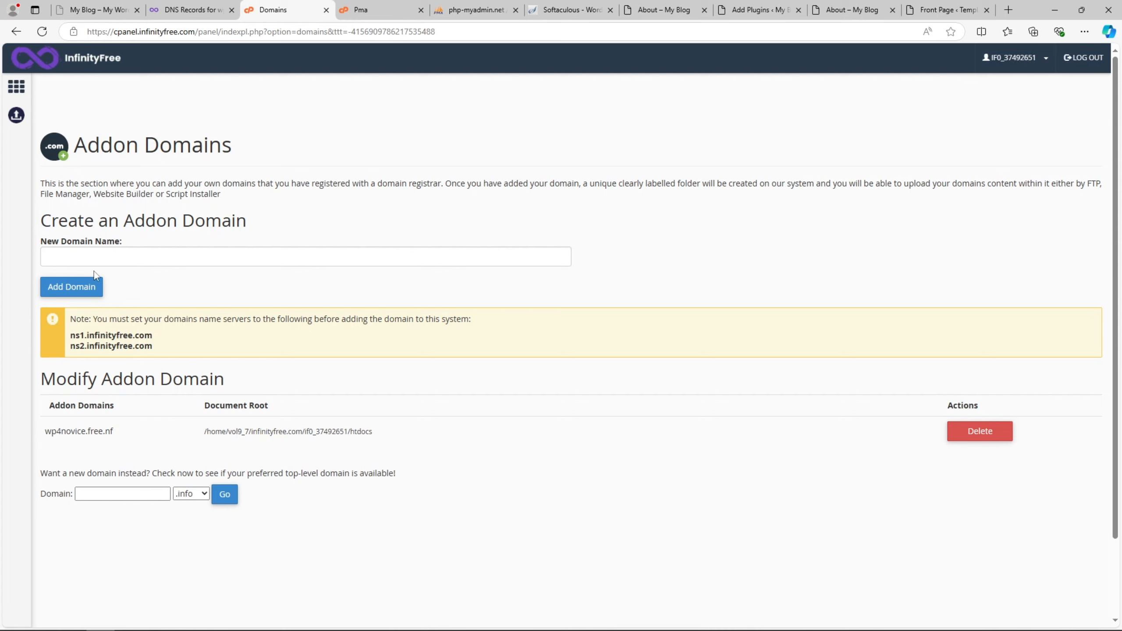
mouse_move(68, 336)
mouse_down()
mouse_move(169, 350)
mouse_move(69, 337)
mouse_up()
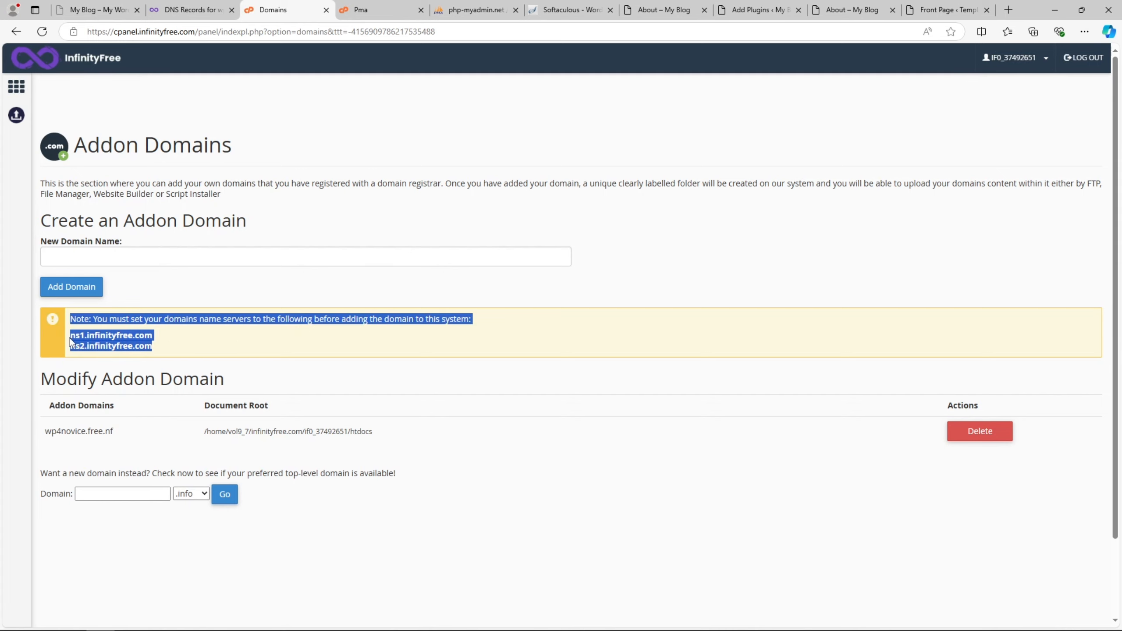
click(101, 341)
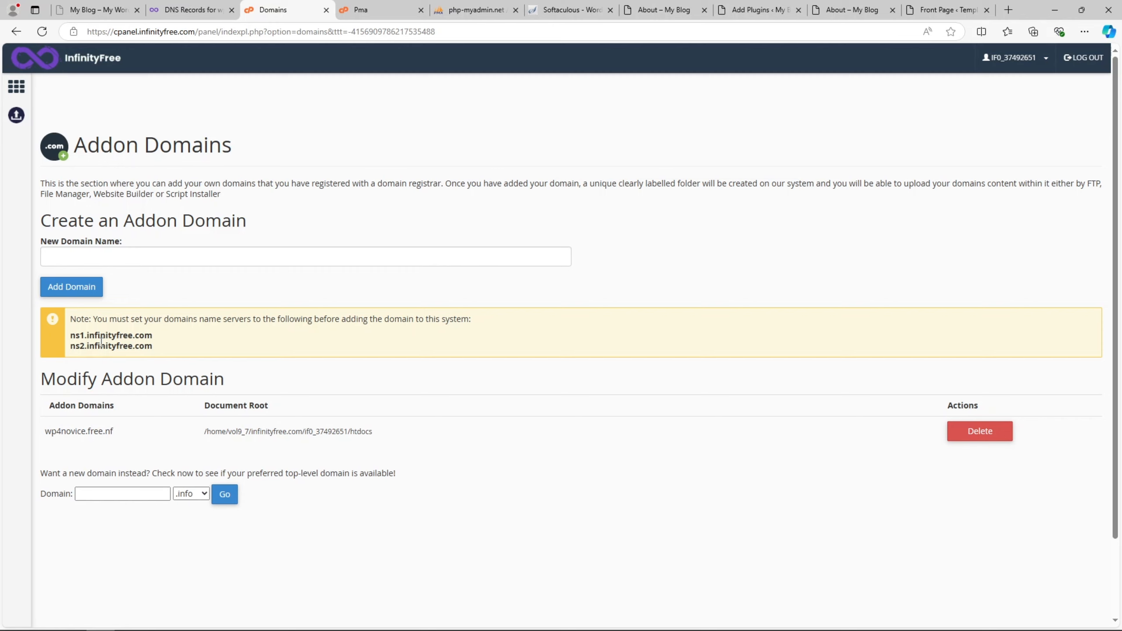
click(107, 256)
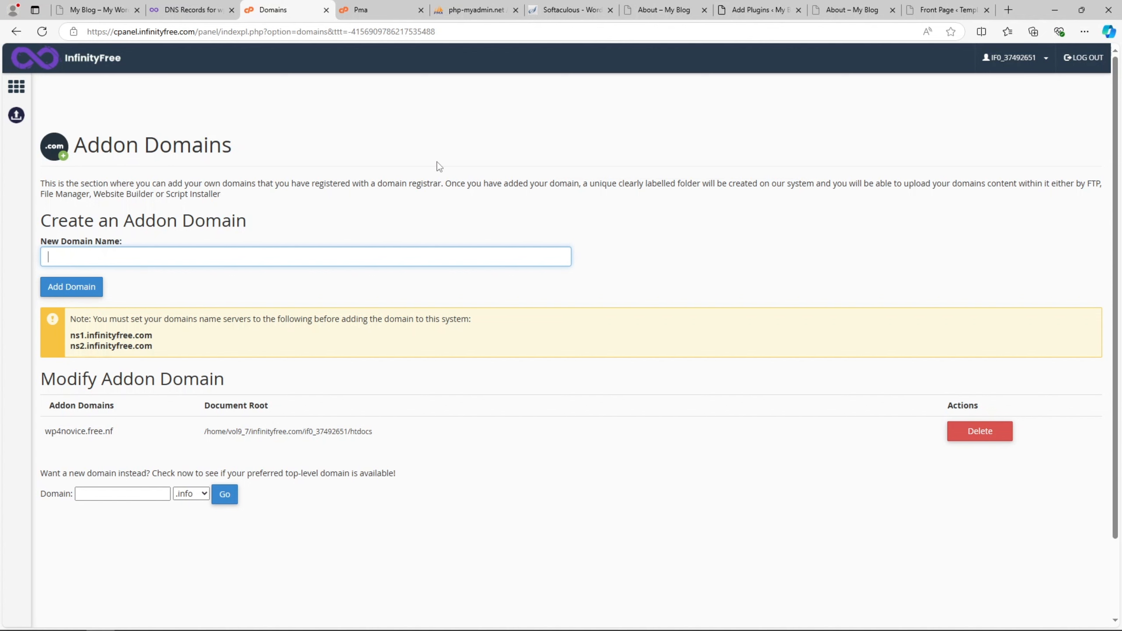
click(196, 6)
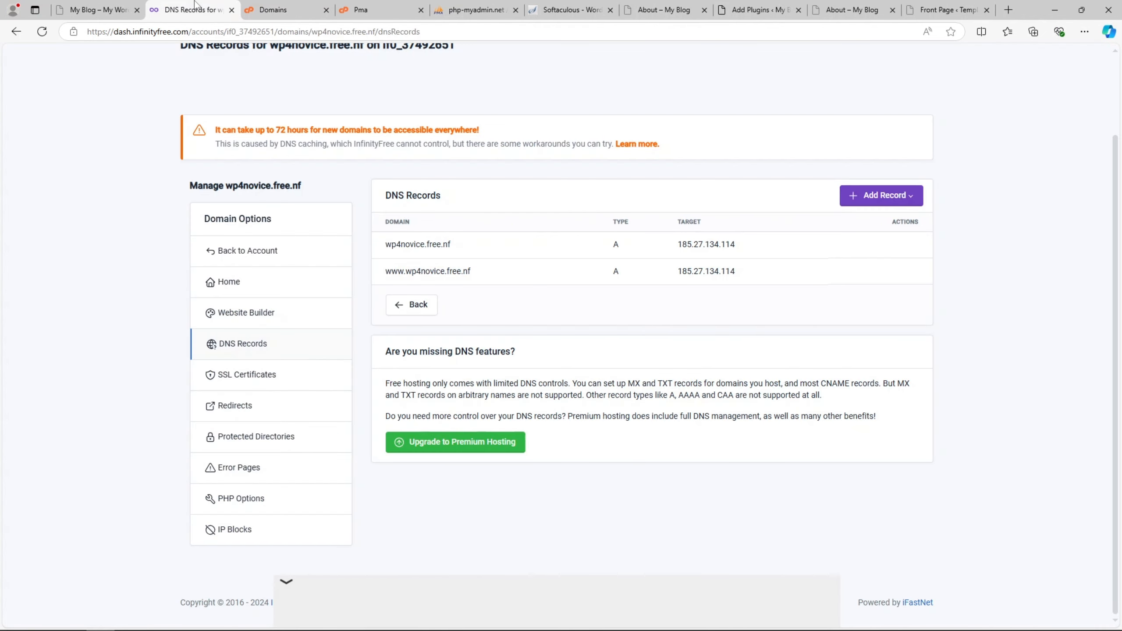
- Check the site's current web address and connection security across the open tabs
click(307, 387)
click(451, 6)
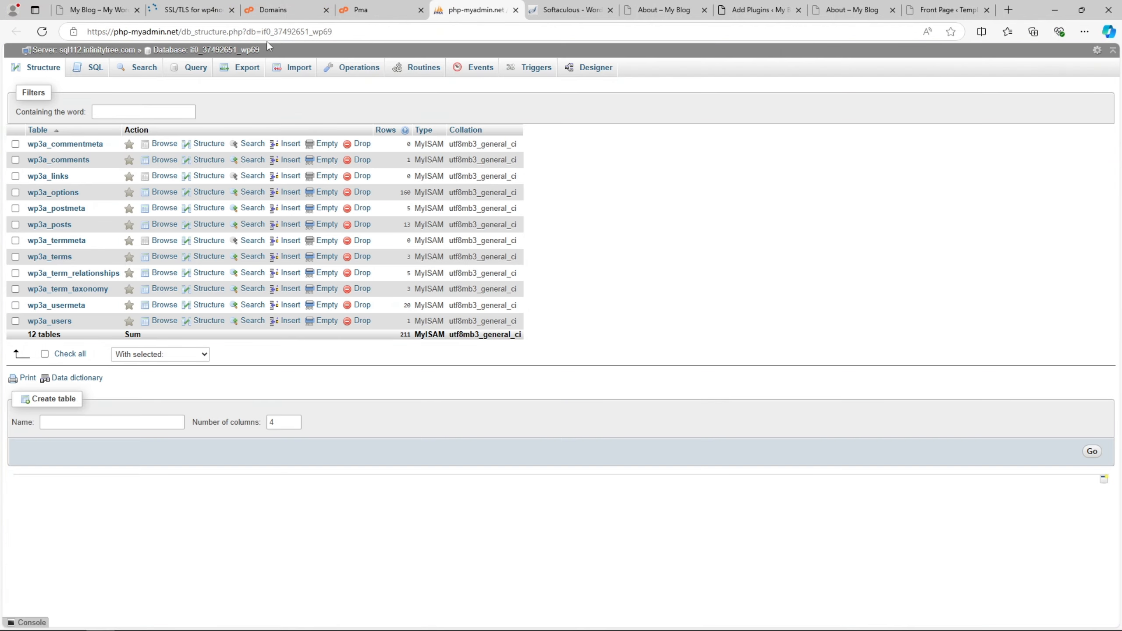
click(557, 6)
click(658, 10)
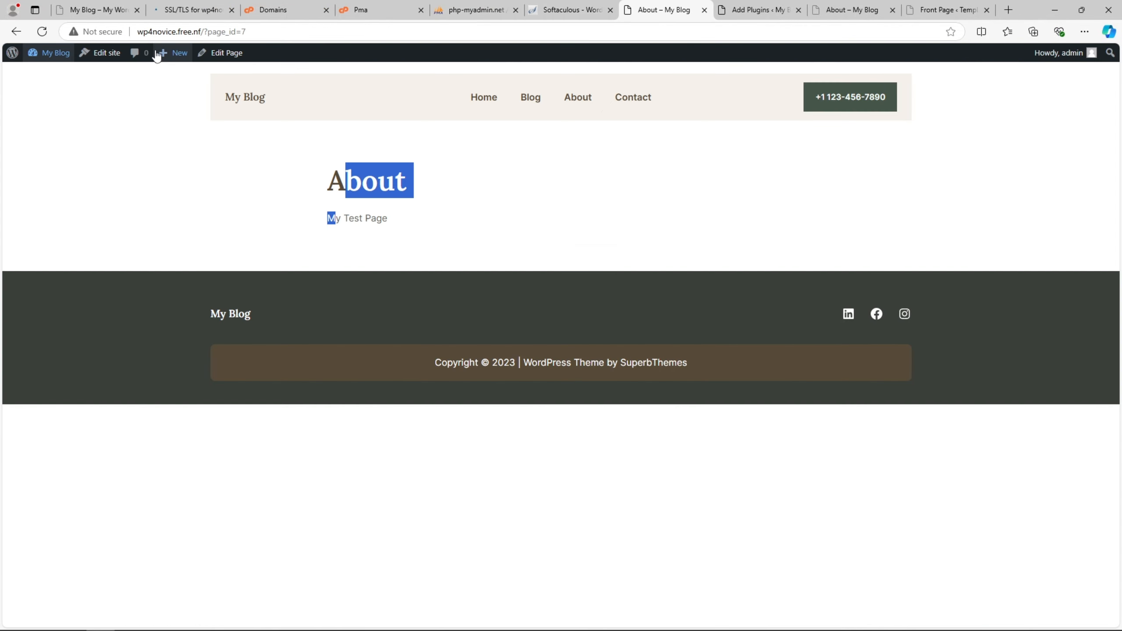
click(160, 33)
key(Right)
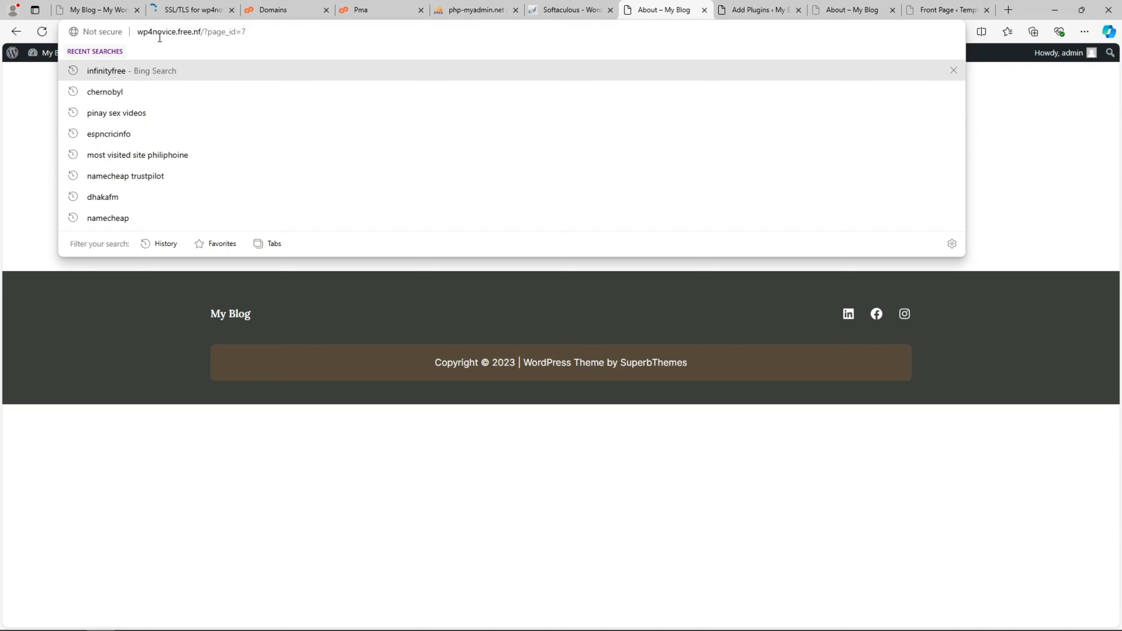
click(31, 200)
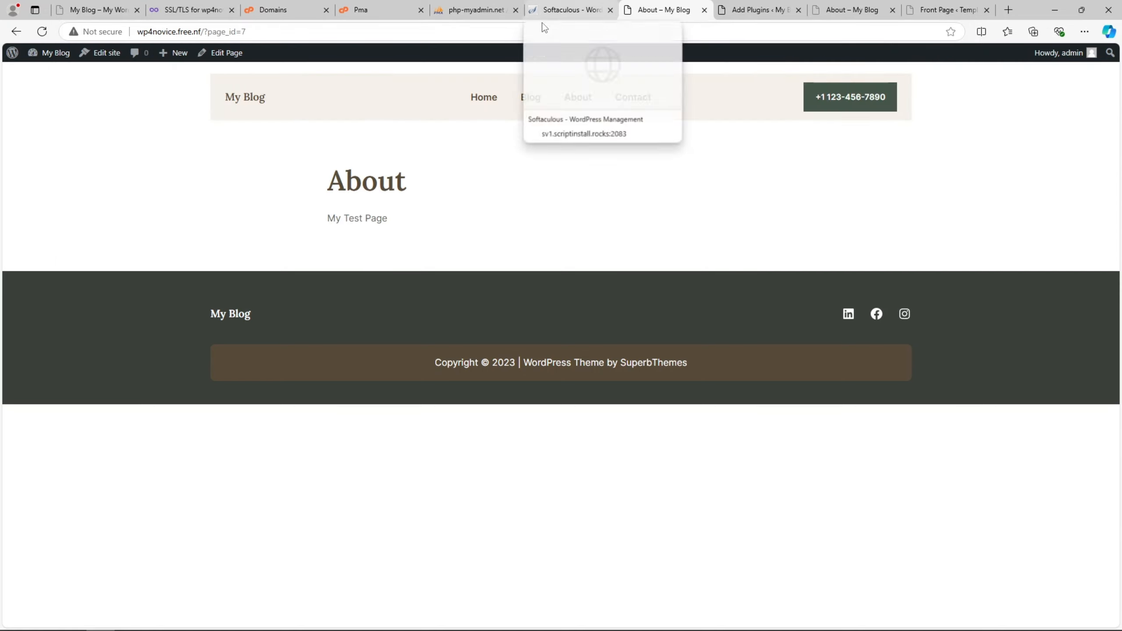
click(76, 34)
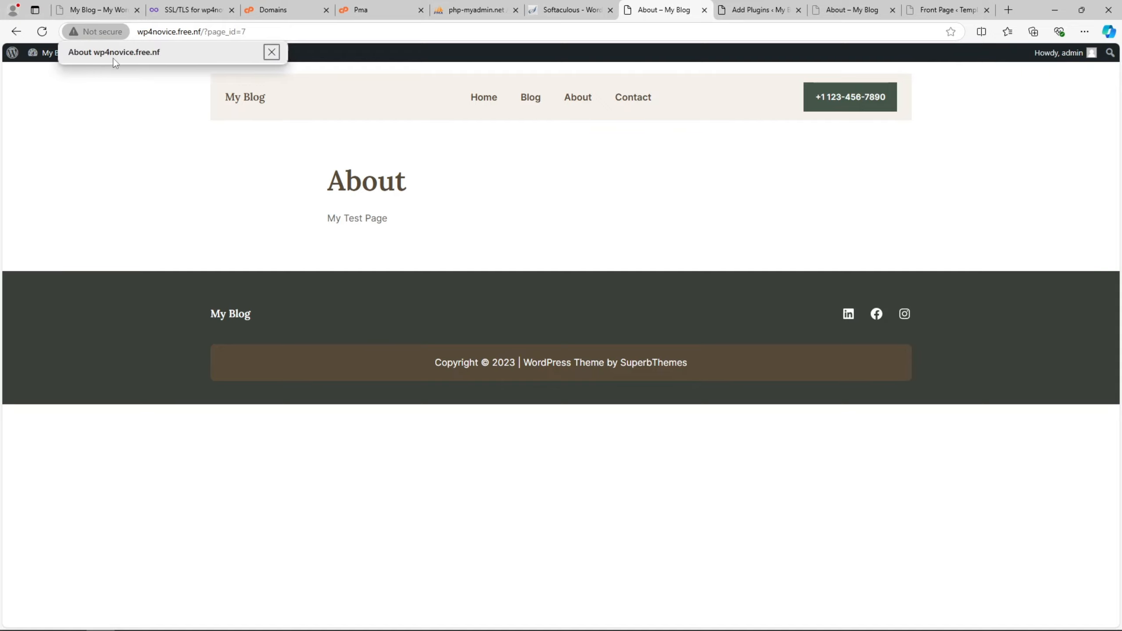
click(177, 10)
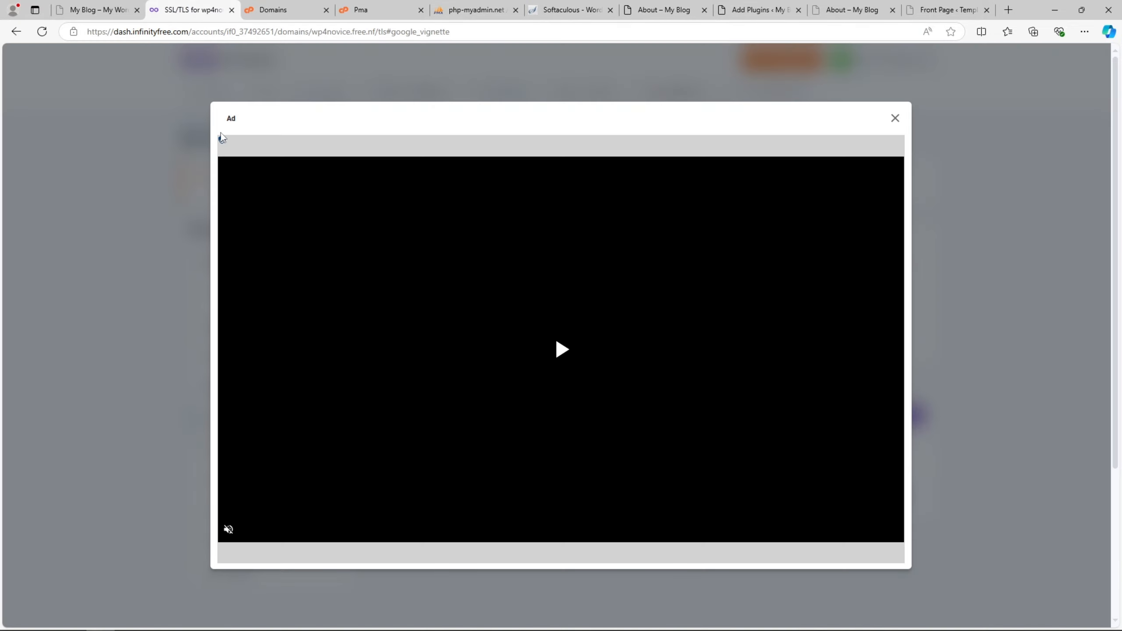
- Request a free SSL certificate with the recommended provider and create the order
click(895, 118)
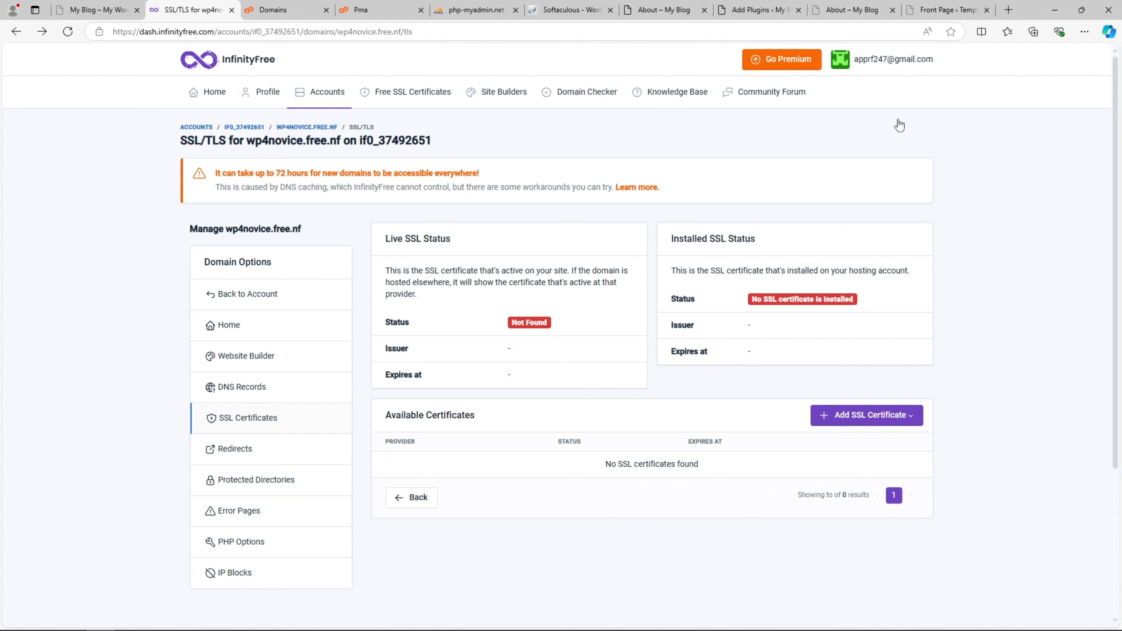
click(864, 421)
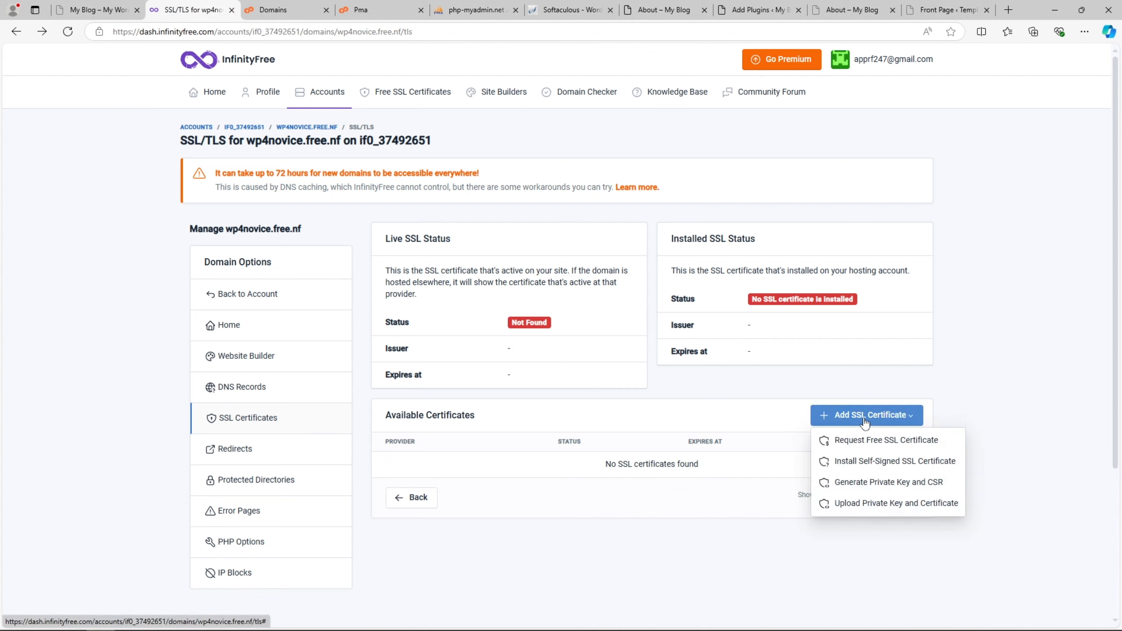
click(870, 441)
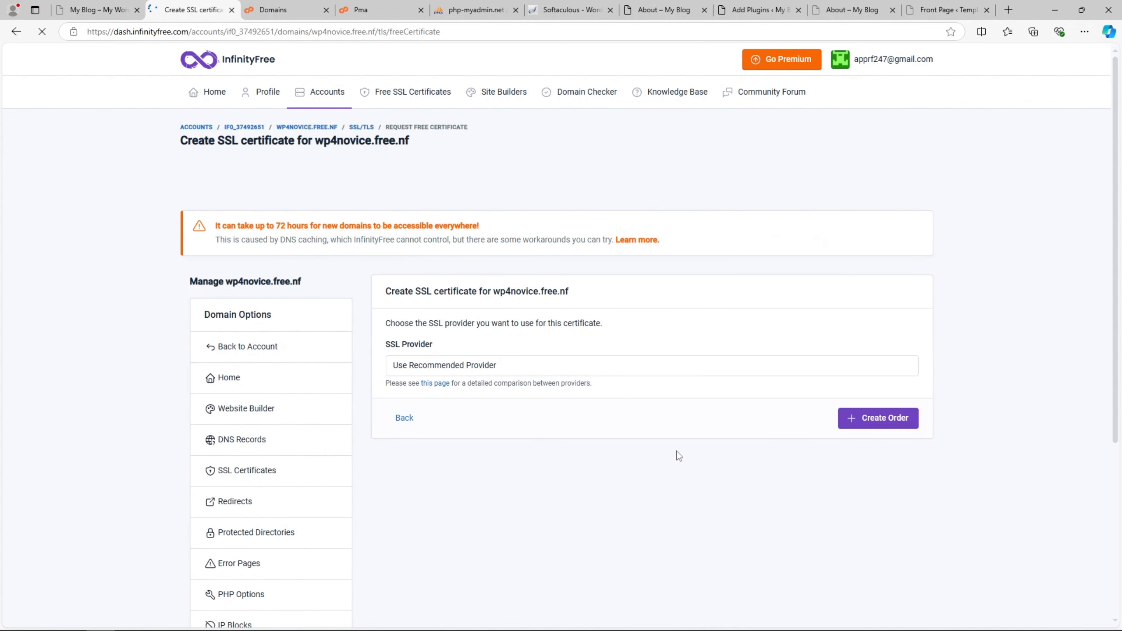
click(504, 364)
click(506, 365)
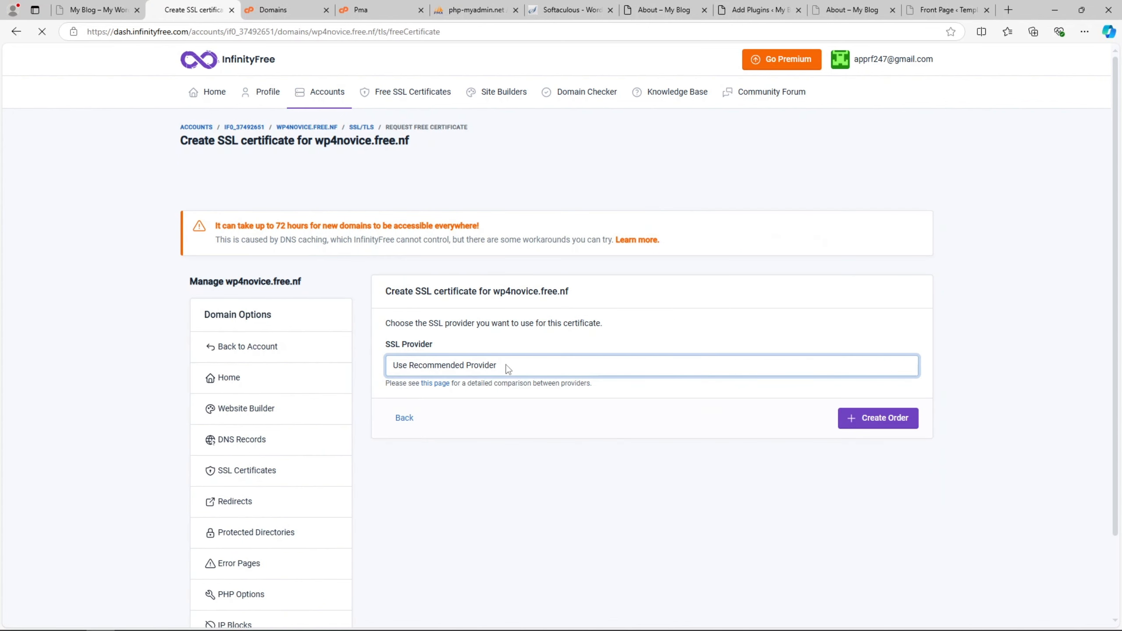
click(886, 418)
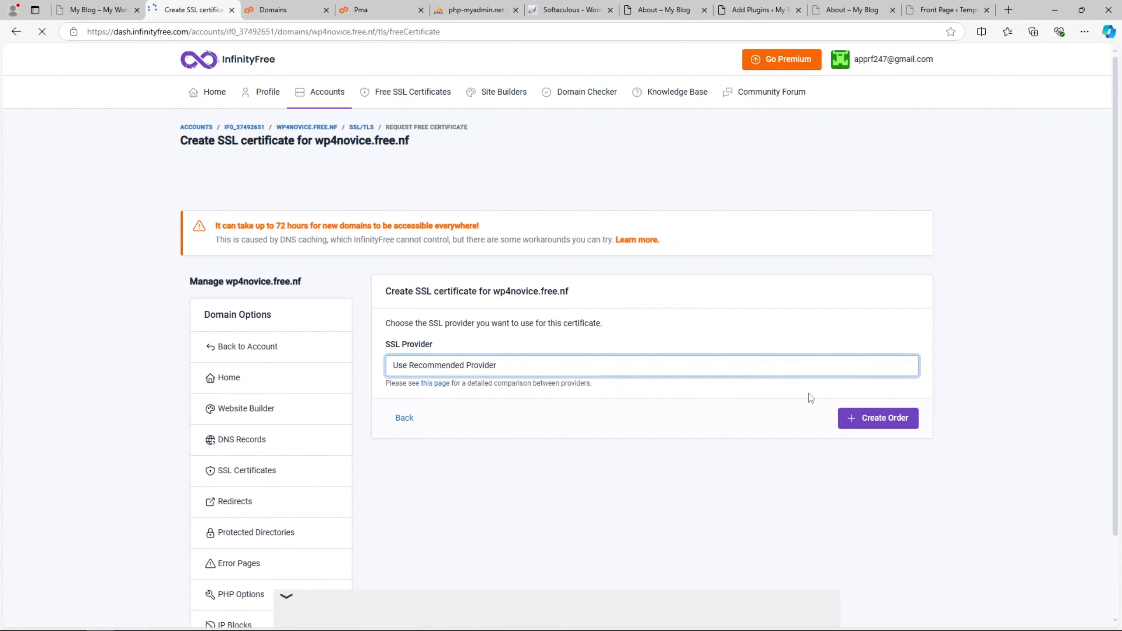
click(877, 415)
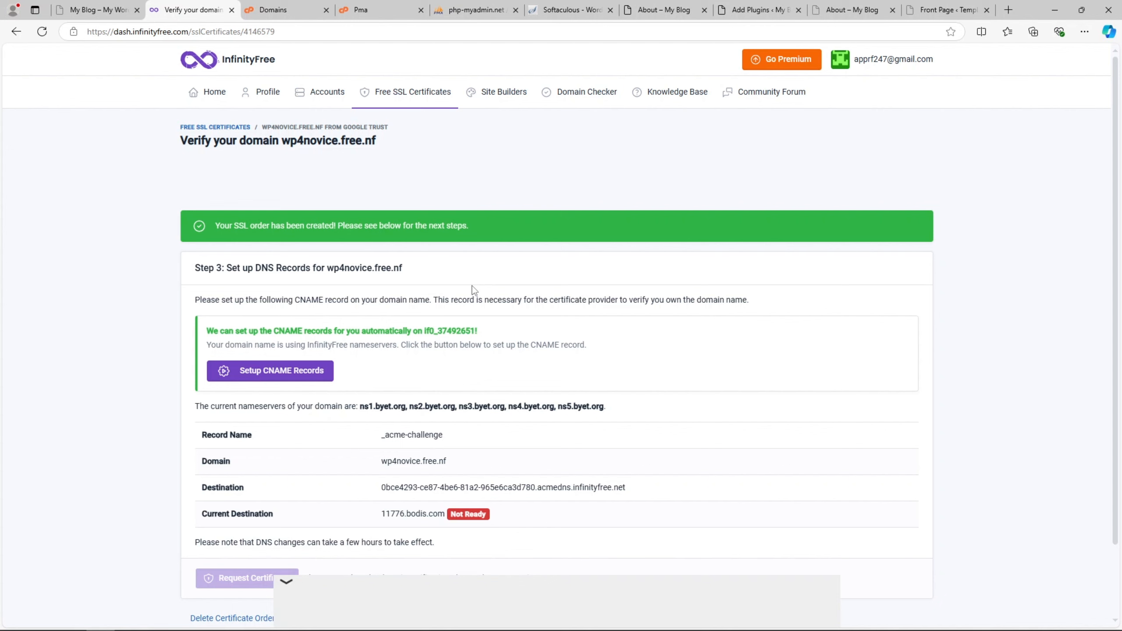
- Auto-create the _acme-challenge CNAME records, retrying setup after Request Certificate until Ready
scroll(472, 292, down, 2)
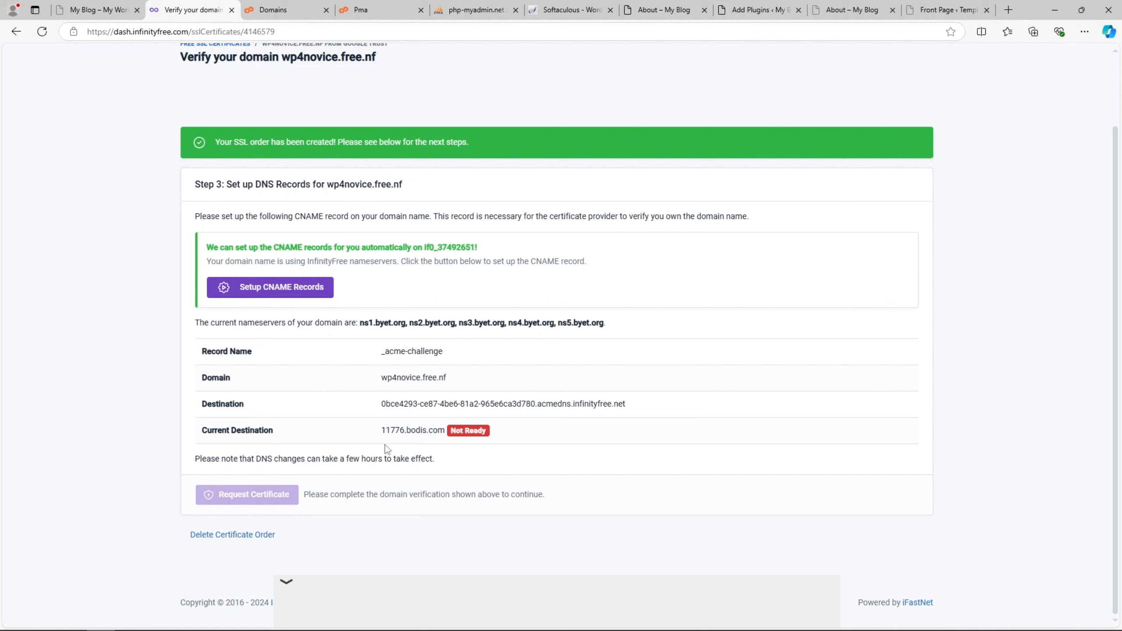
right_click(279, 284)
click(259, 295)
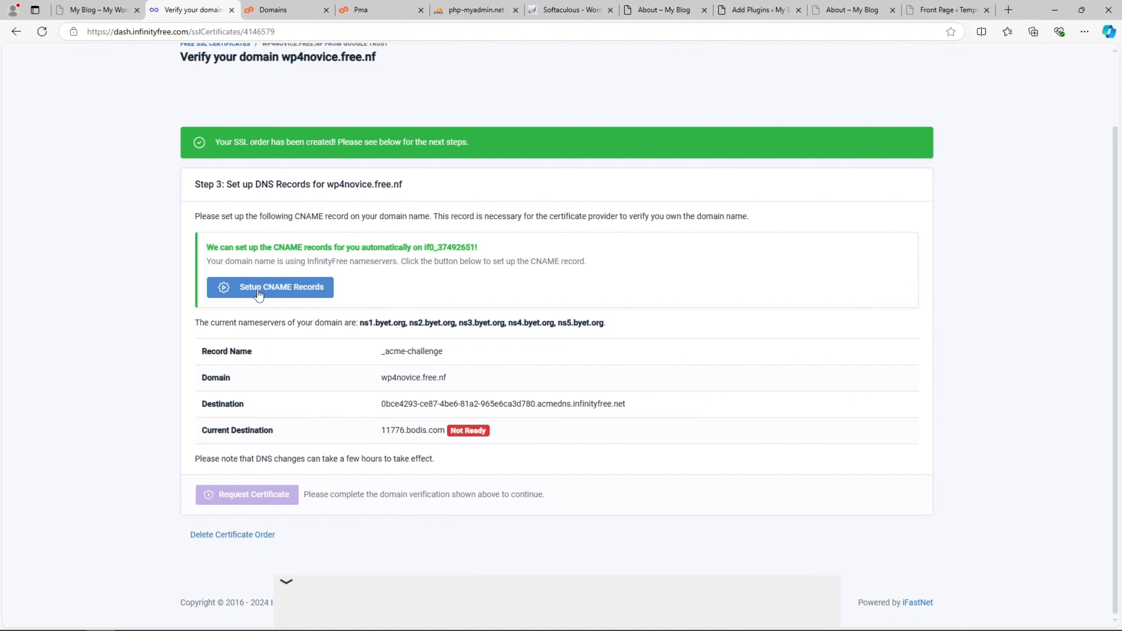
click(259, 294)
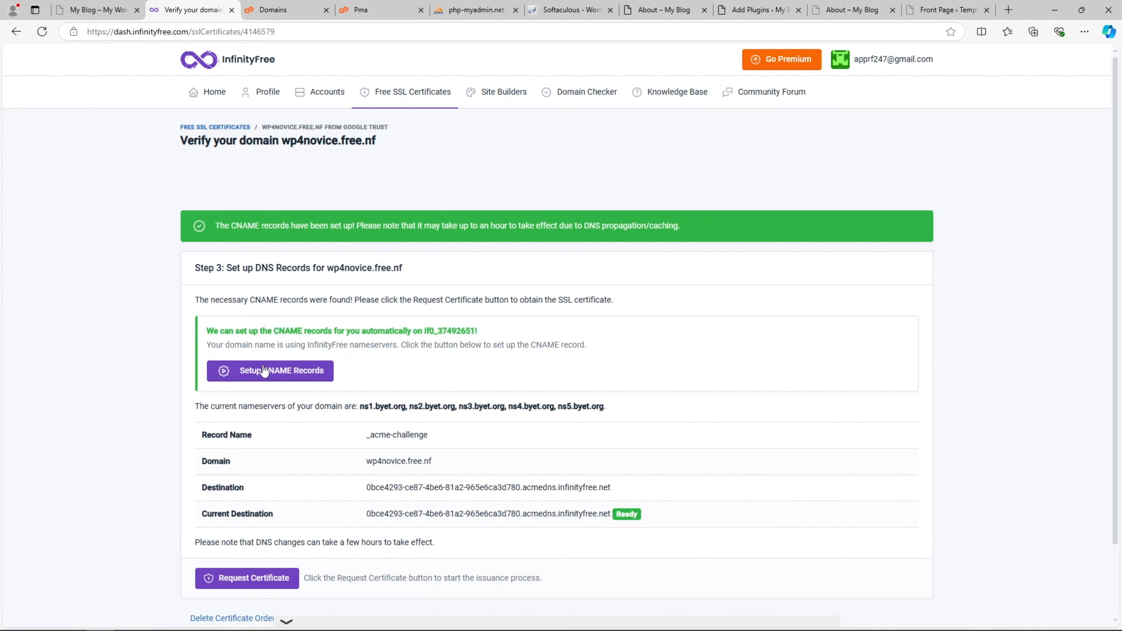
scroll(329, 338, down, 2)
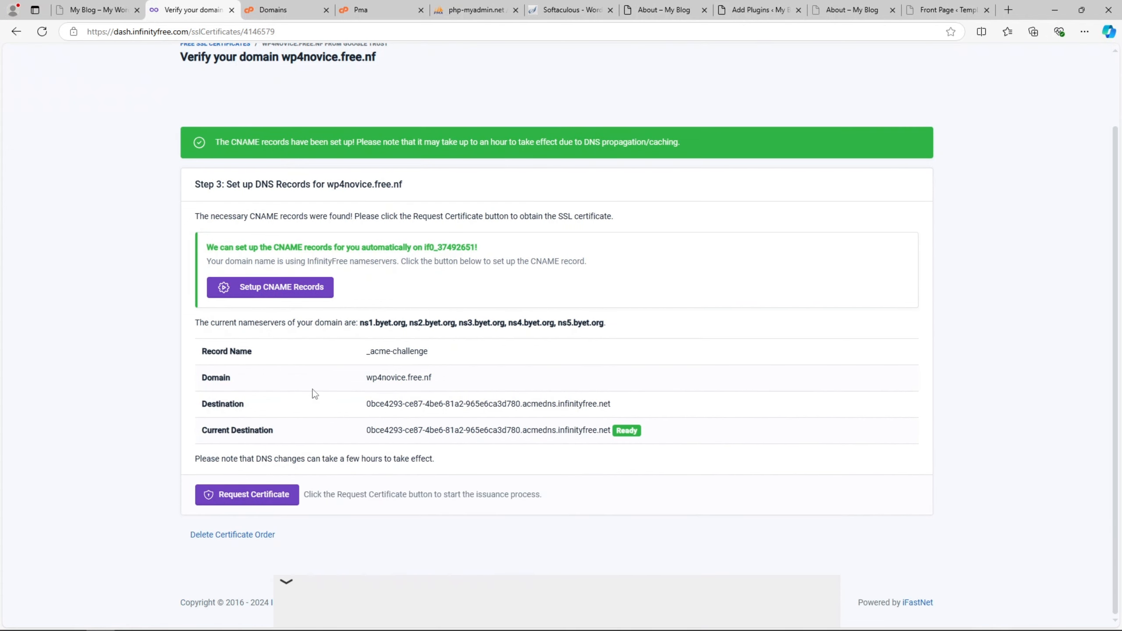
click(258, 504)
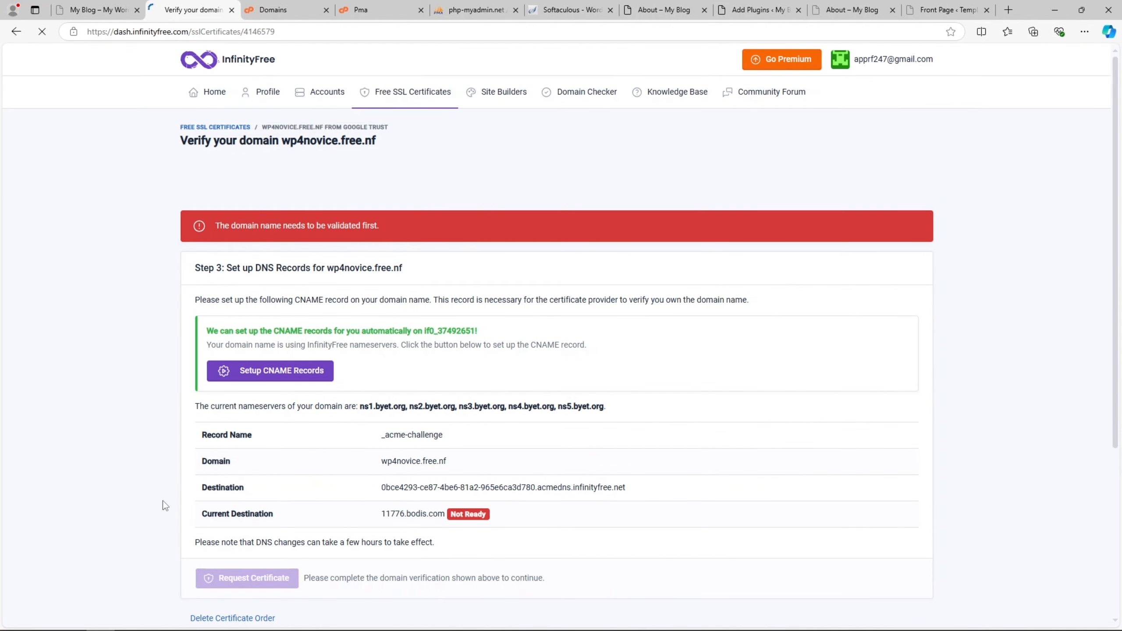
click(284, 375)
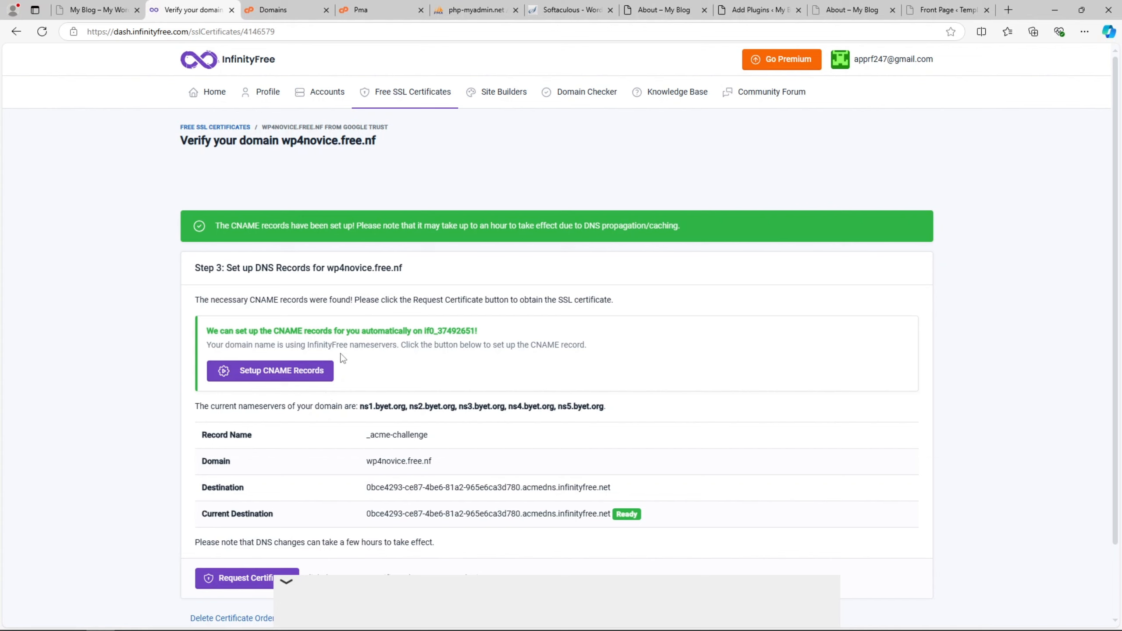
- Select the CNAME record details and go to the control panel home dashboard
drag(359, 442, 464, 486)
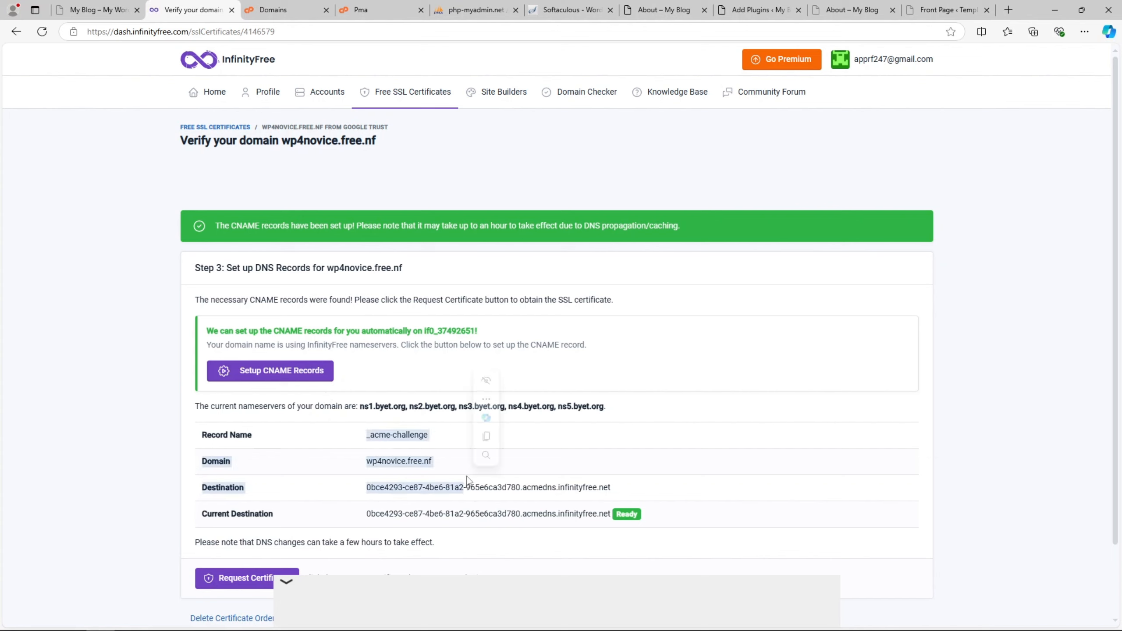
click(349, 6)
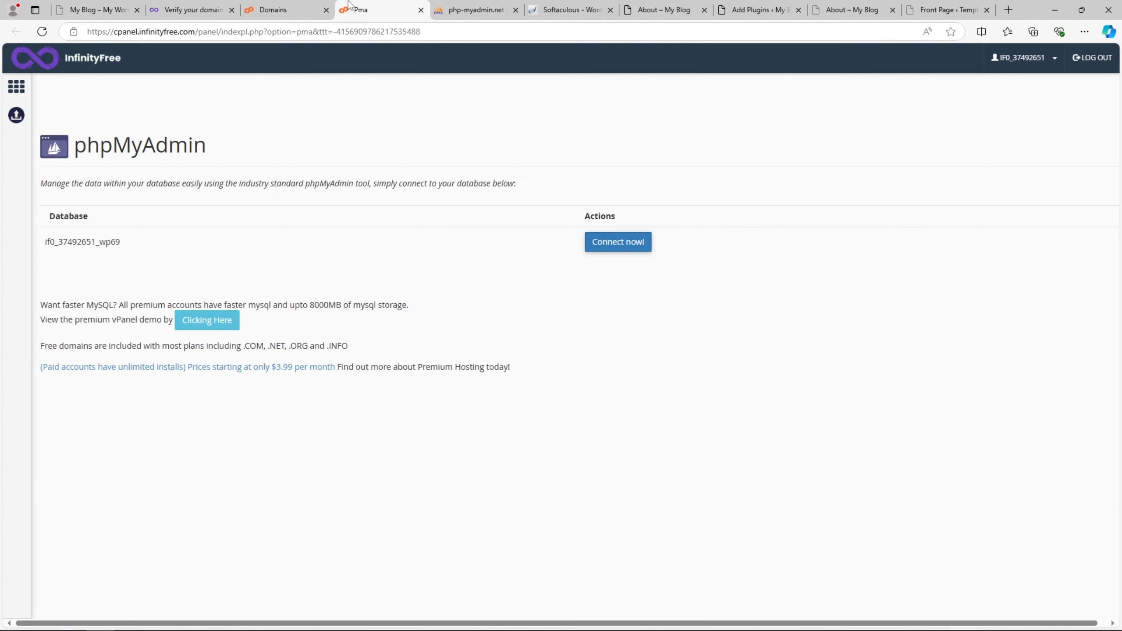
click(309, 5)
click(378, 7)
click(284, 5)
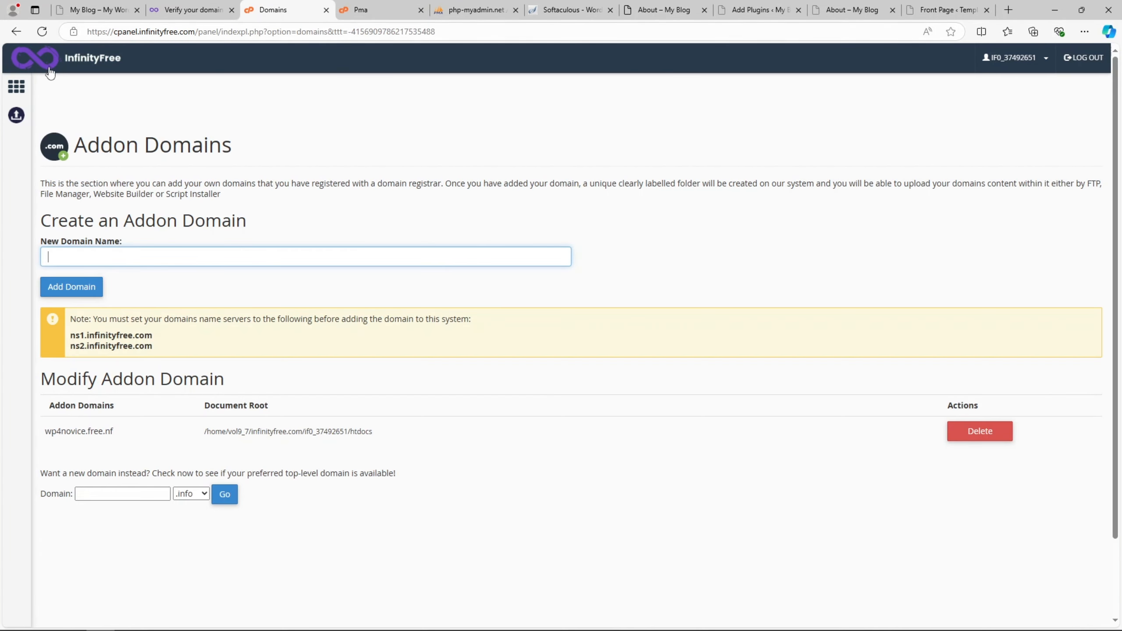
click(25, 83)
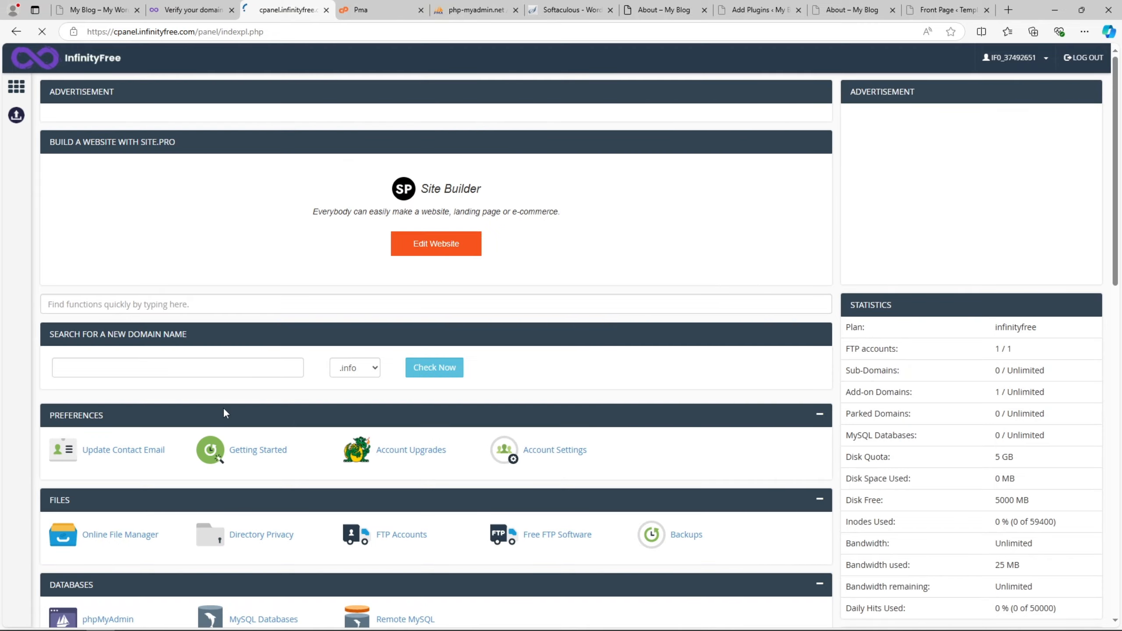
scroll(222, 407, down, 6)
scroll(222, 409, down, 5)
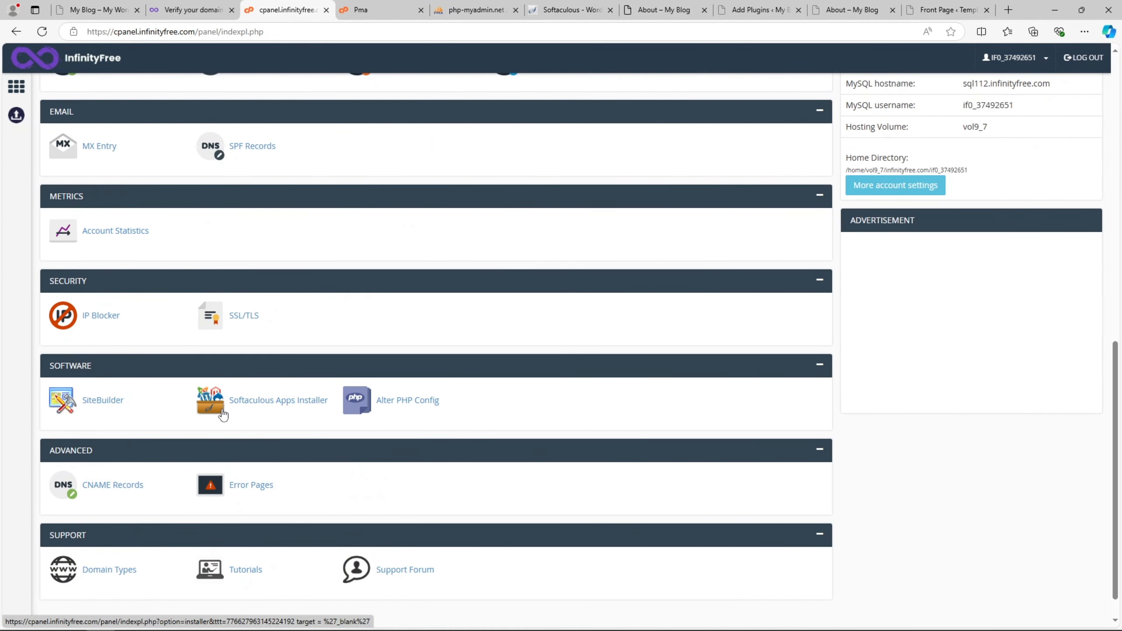
scroll(223, 414, up, 1)
scroll(222, 414, up, 4)
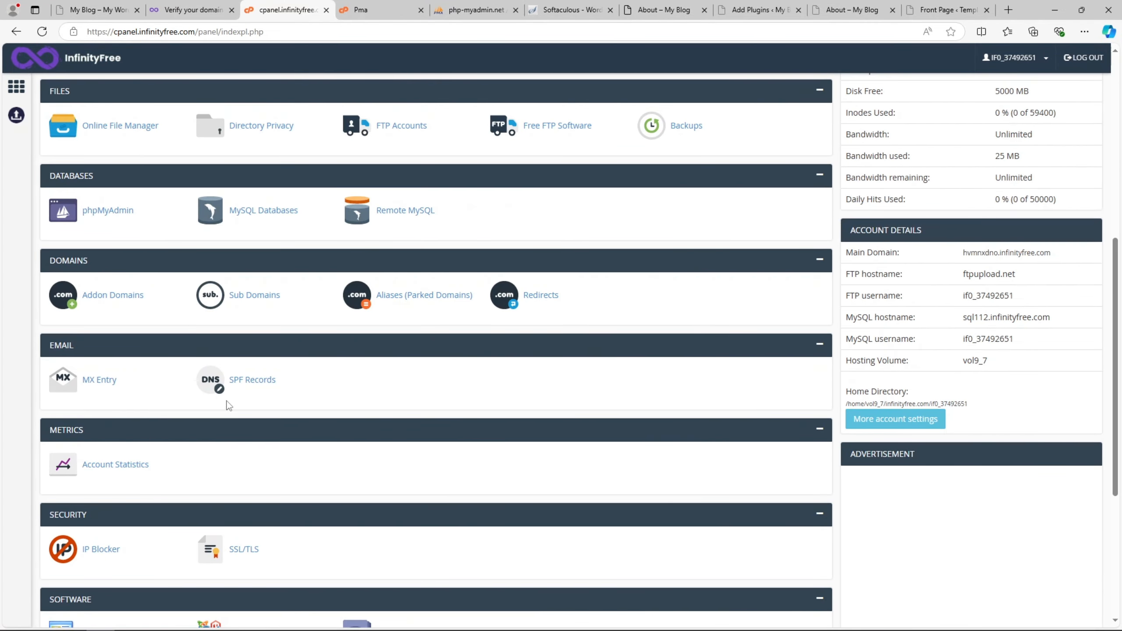
scroll(228, 405, down, 6)
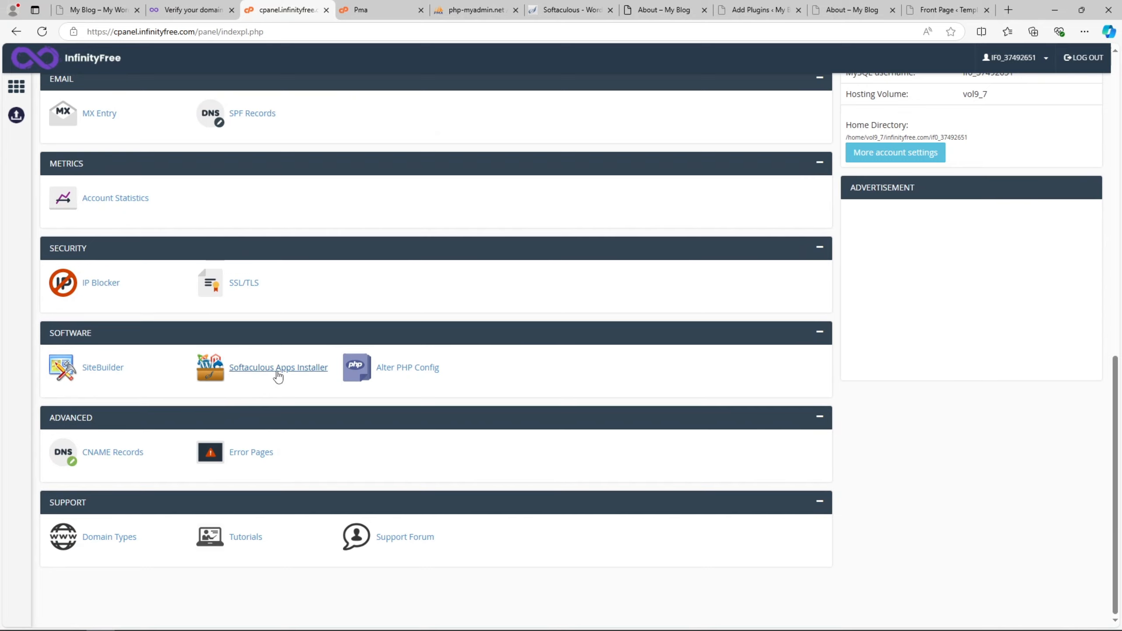
scroll(276, 375, up, 7)
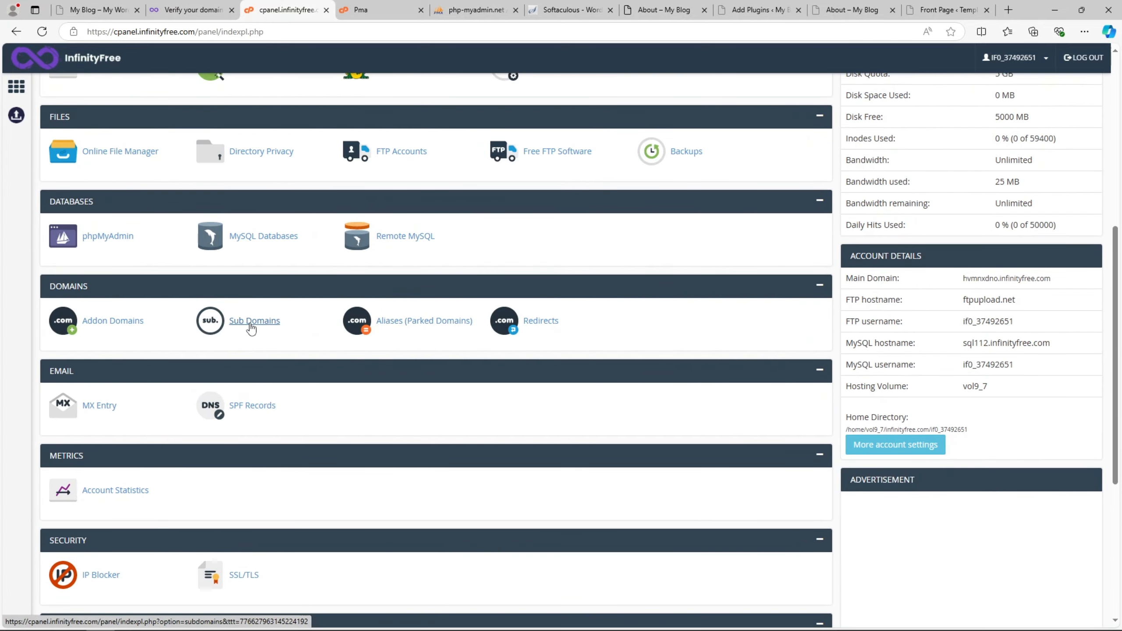
scroll(269, 327, up, 4)
scroll(272, 335, up, 5)
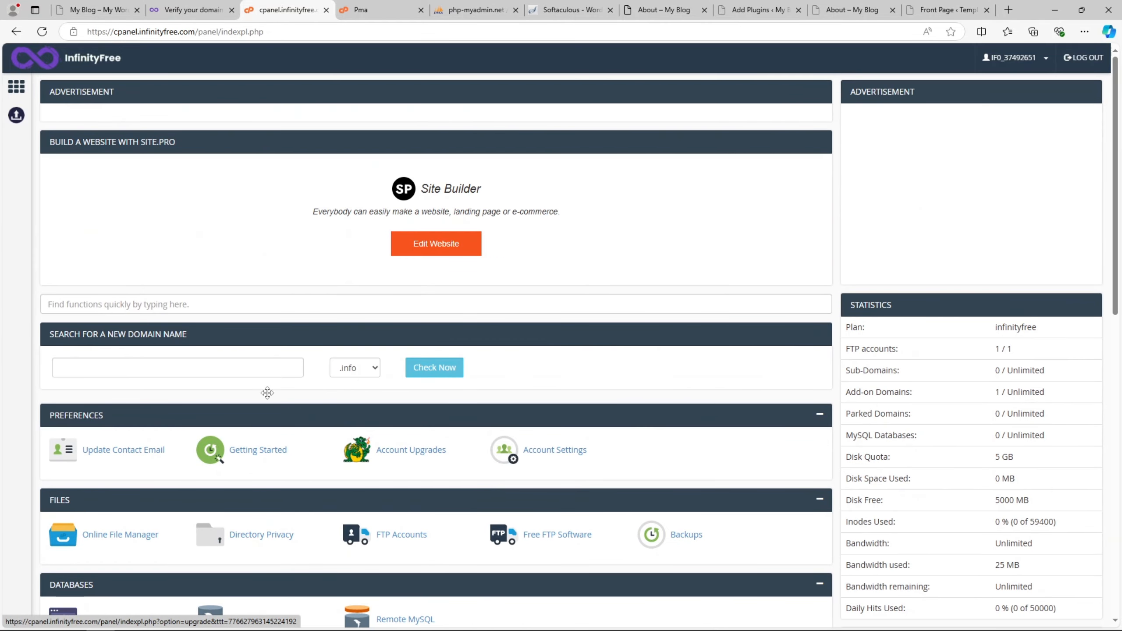
- Search 'dns' in the panel functions and open CNAME Records to view the _acme-challenge record
click(236, 304)
text(dns)
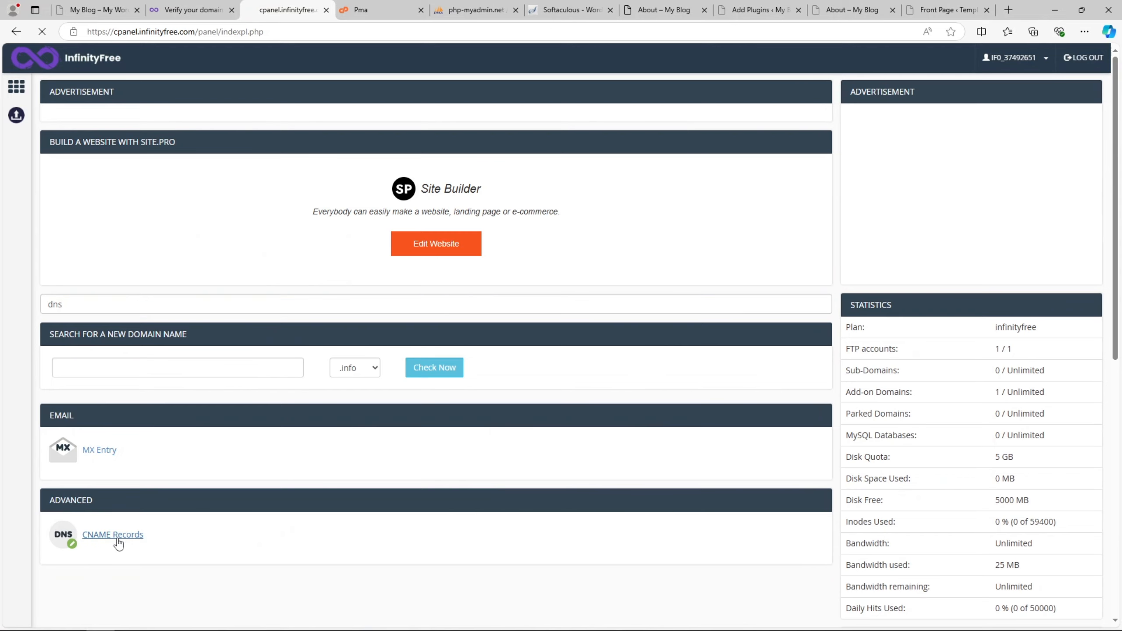
click(119, 536)
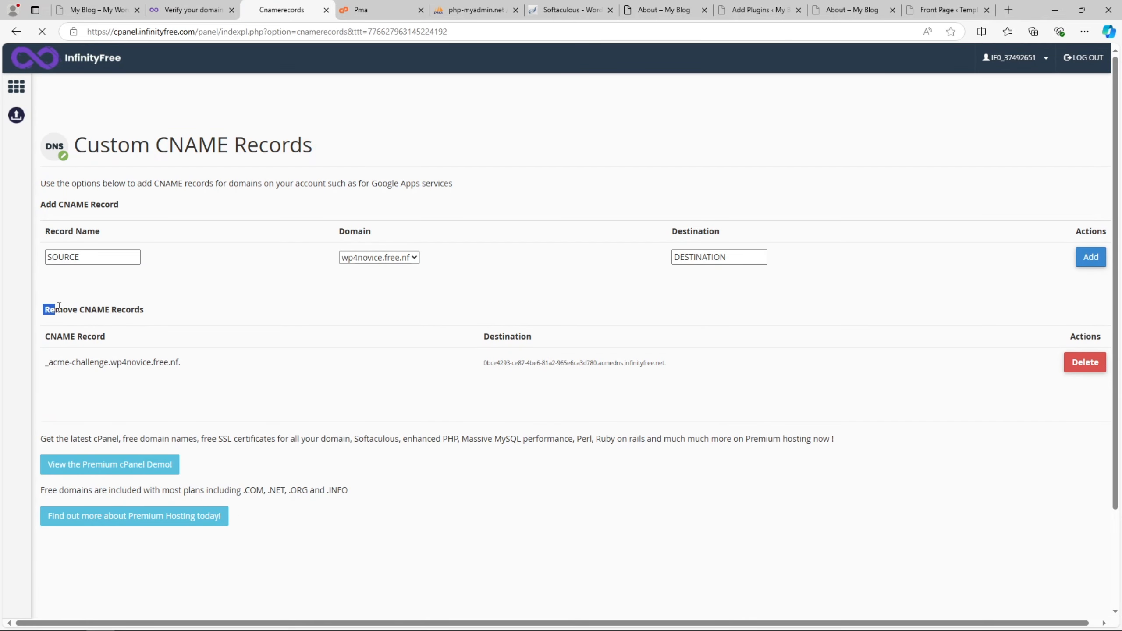
drag(53, 362, 472, 364)
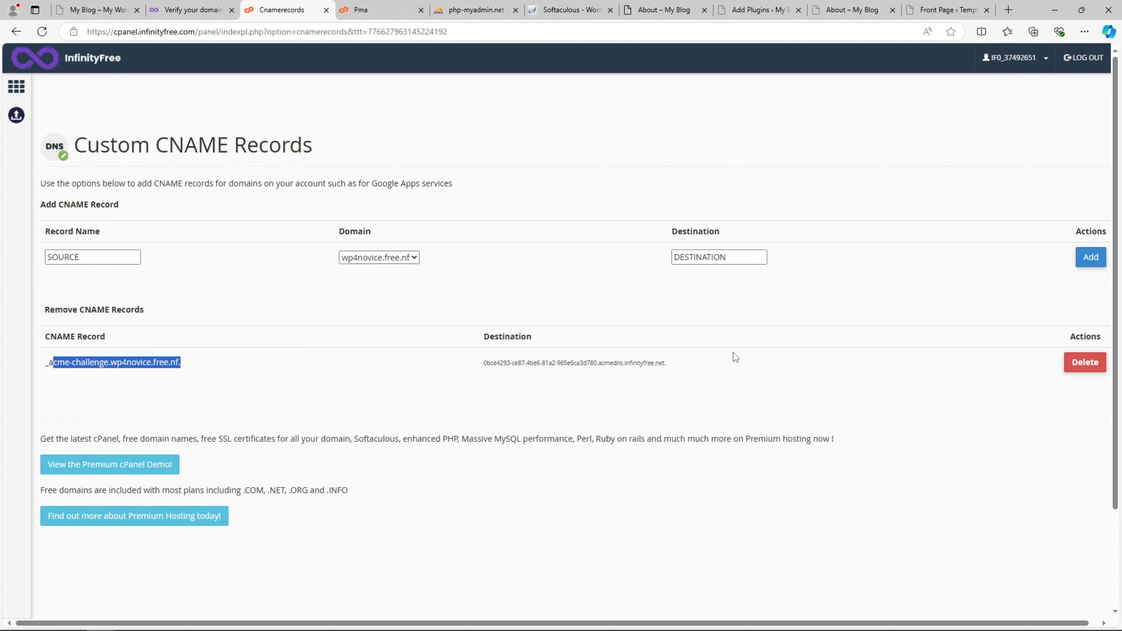
click(605, 376)
- Request the wp4novice.free.nf certificate and return to the SSL certificates list showing it Pending
click(168, 6)
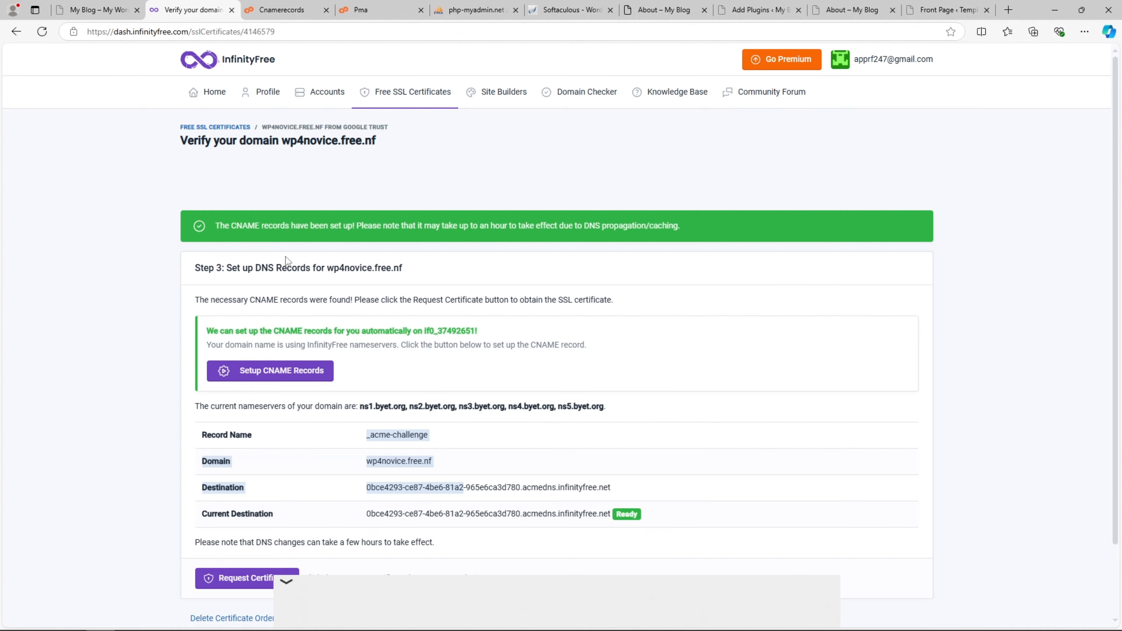
scroll(391, 396, down, 2)
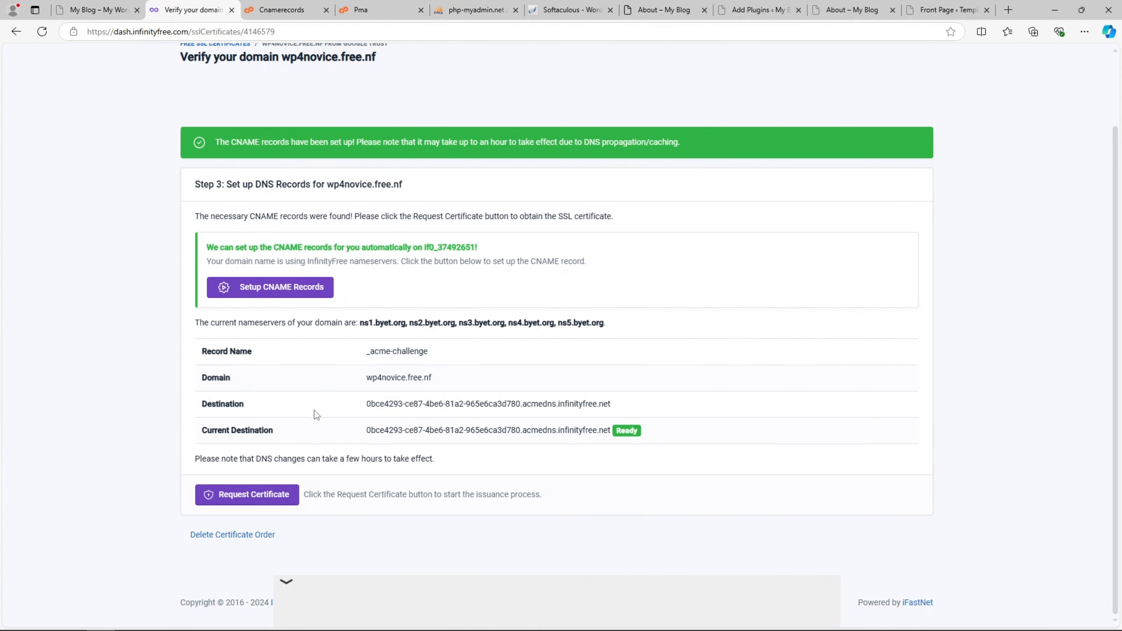
click(274, 496)
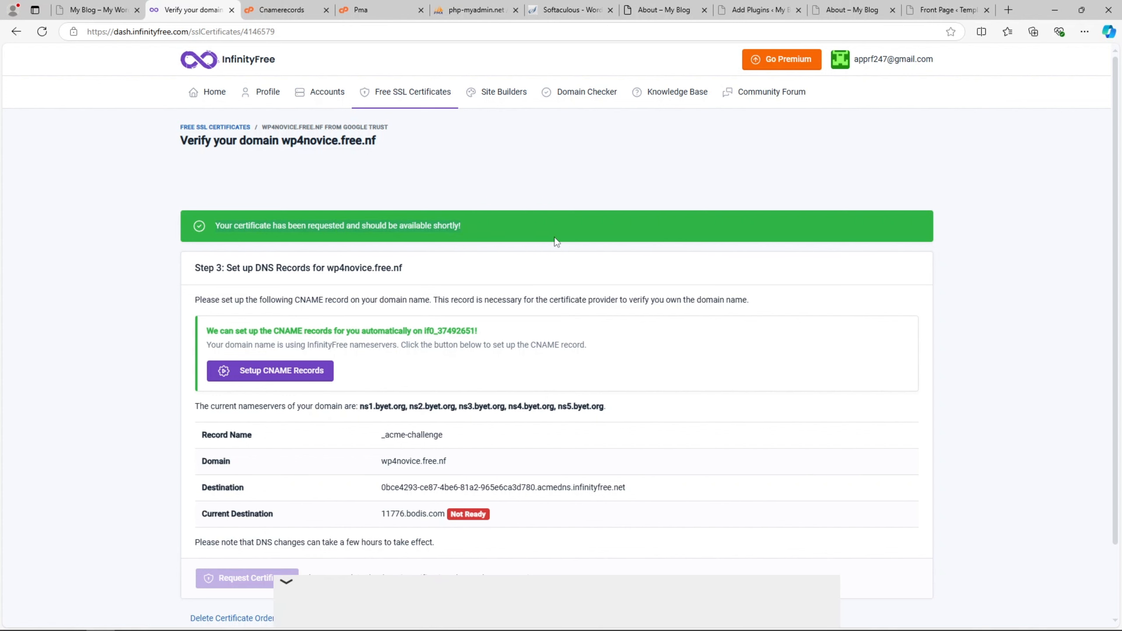
scroll(549, 344, down, 2)
scroll(552, 344, up, 2)
click(215, 127)
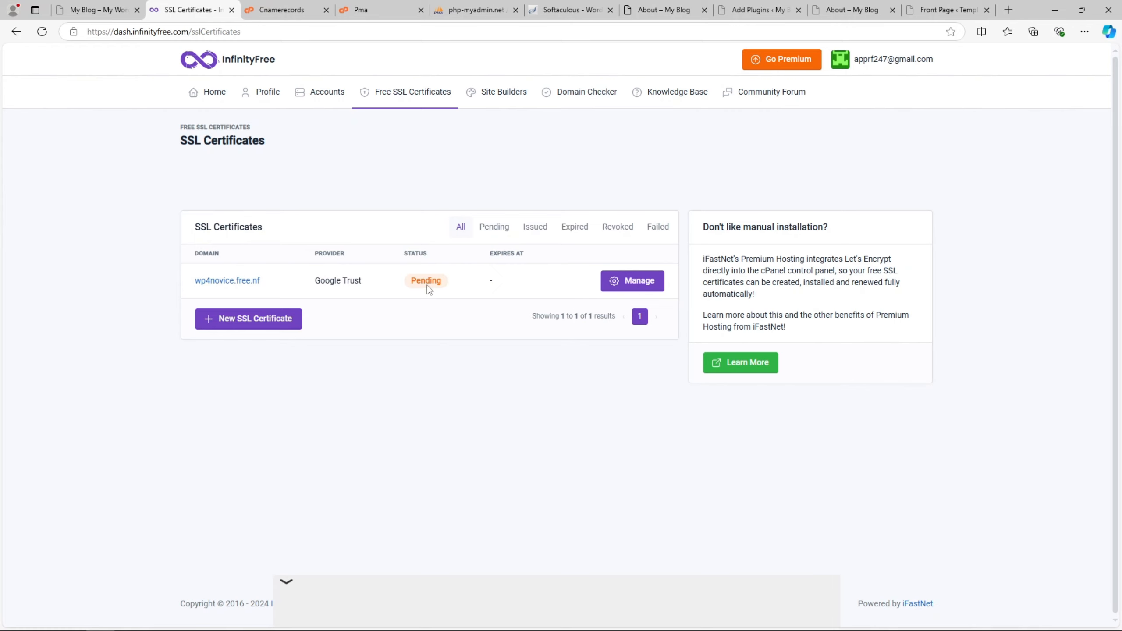
click(570, 9)
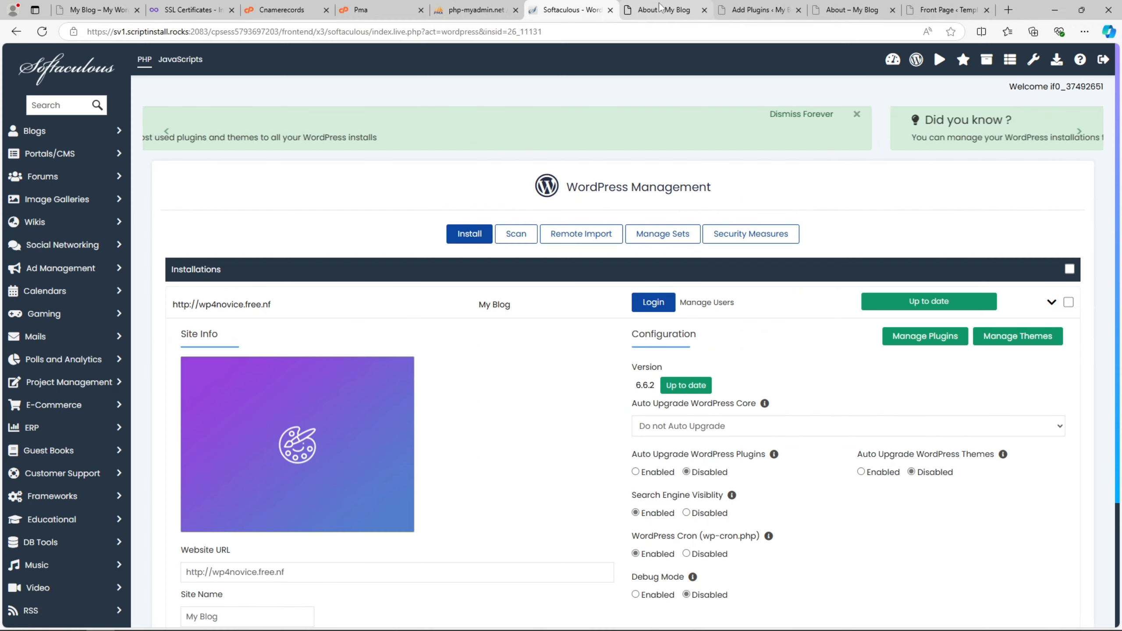
click(651, 7)
click(757, 7)
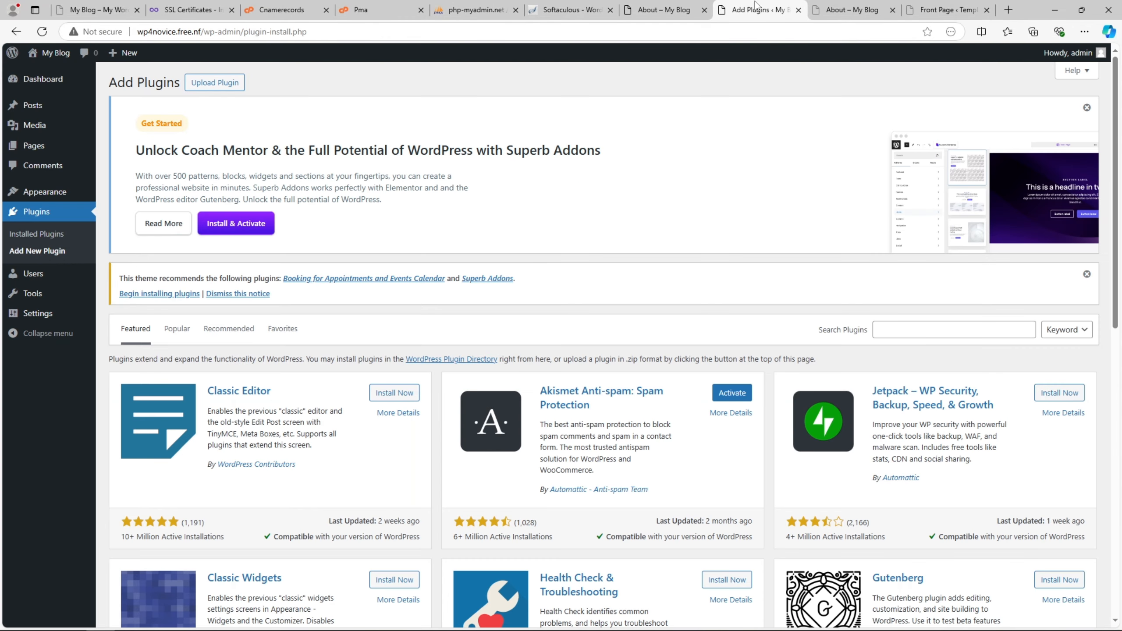
click(67, 315)
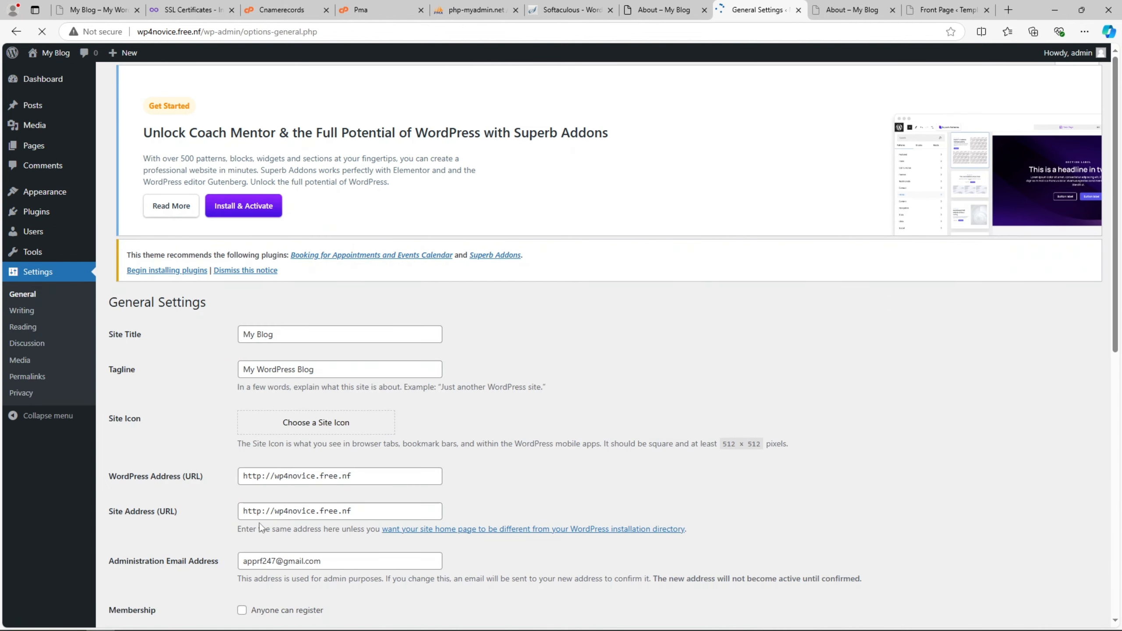
click(262, 476)
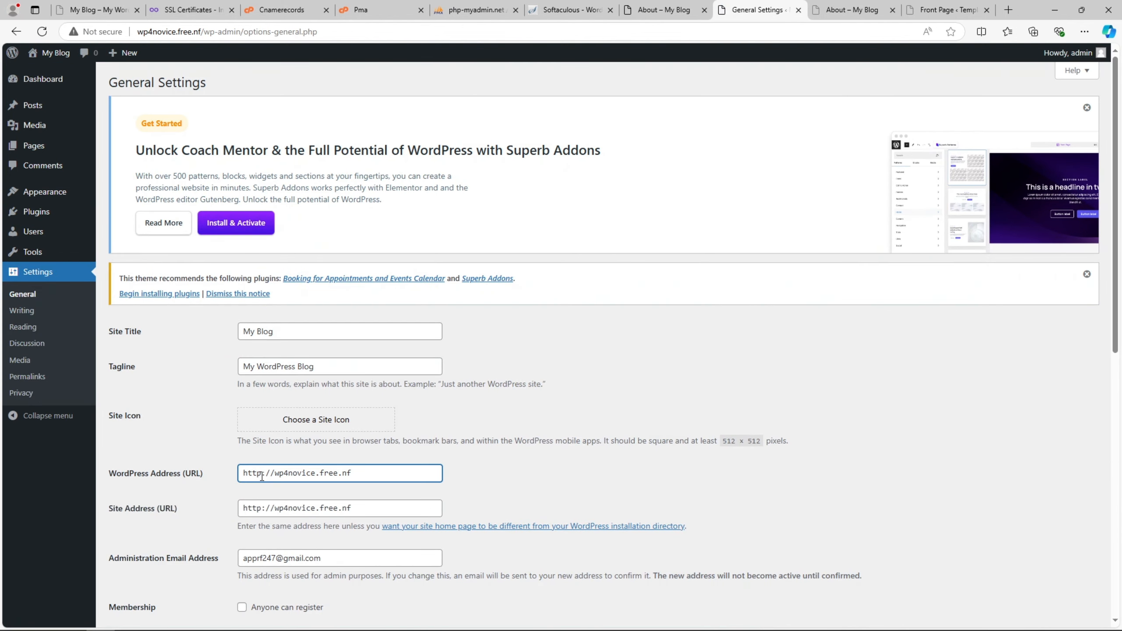
text(s)
click(261, 509)
text(s)
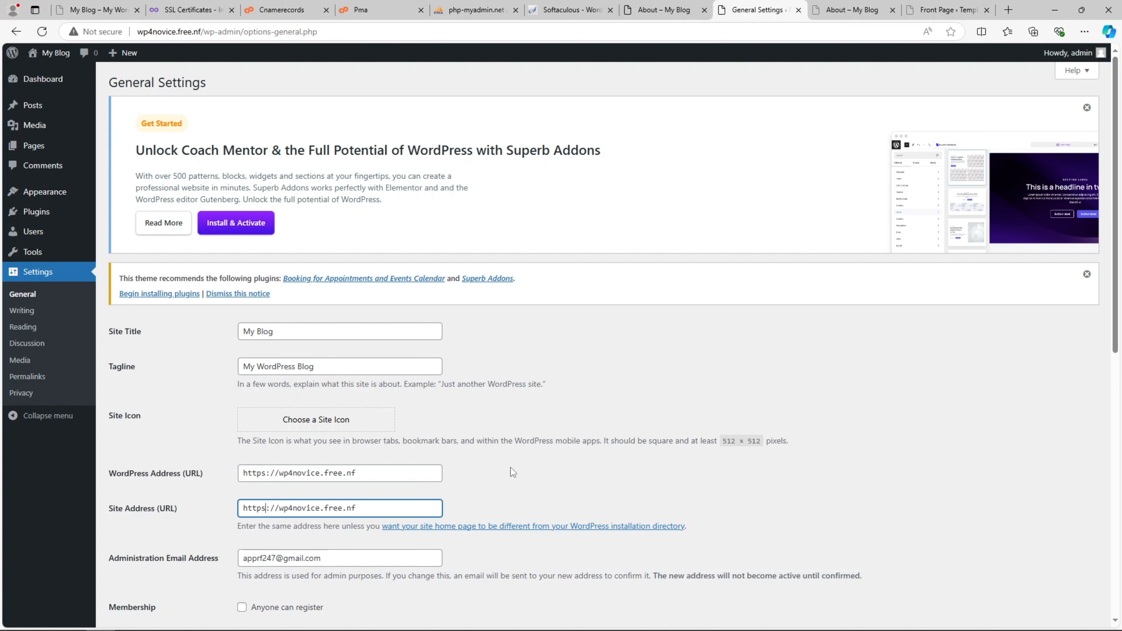
click(844, 10)
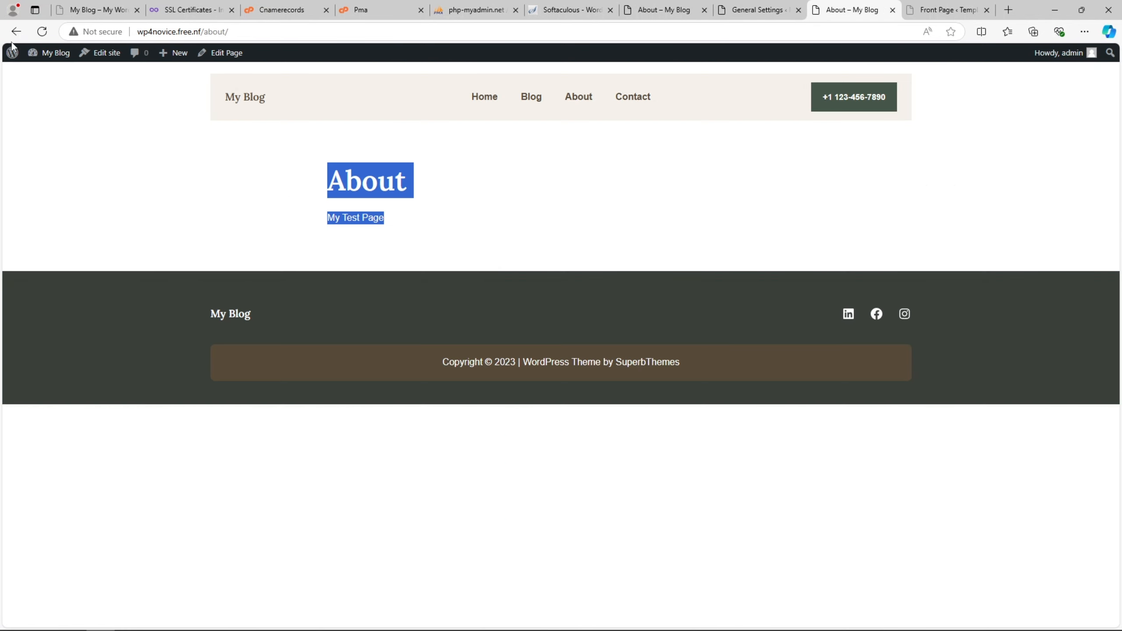
click(747, 6)
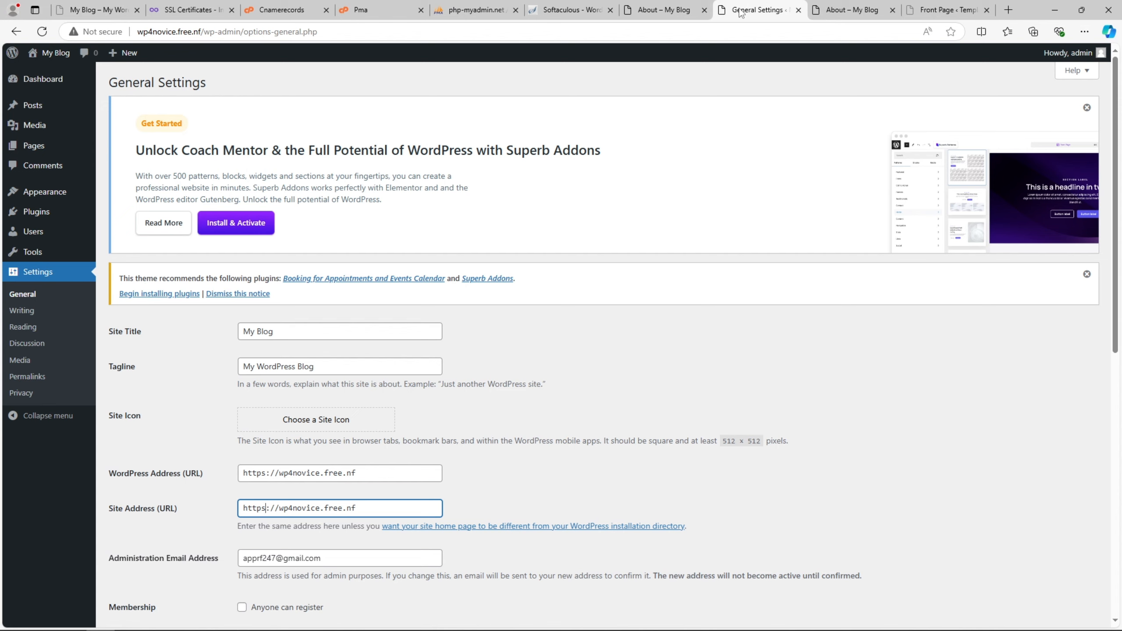
- Search 'simple' in Add Plugins, then install and activate Really Simple Security
mouse_move(66, 218)
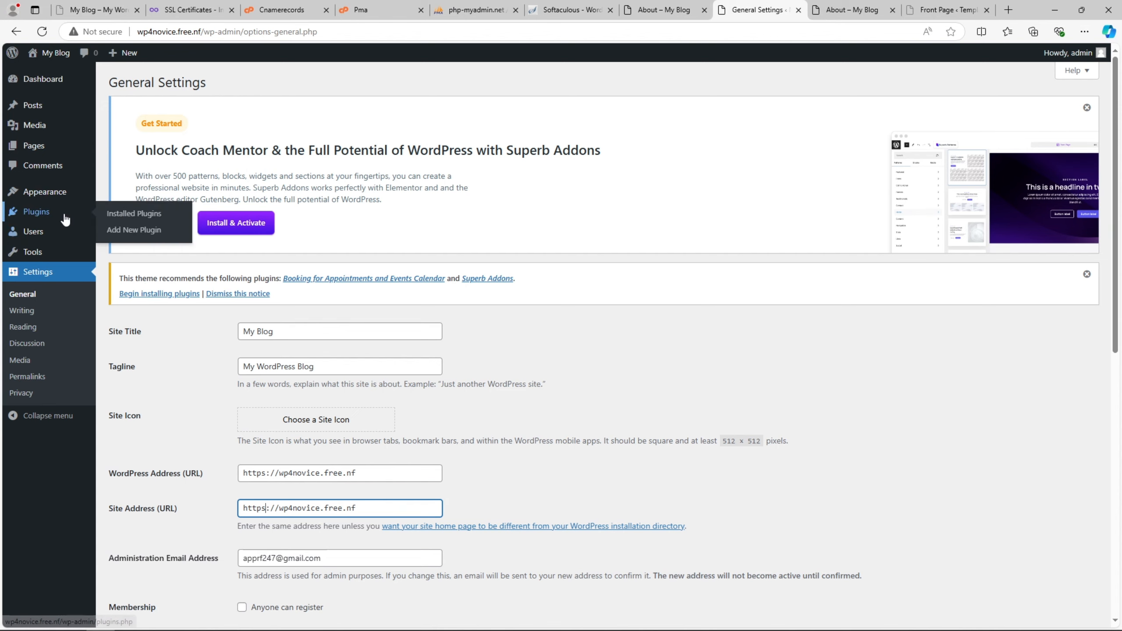
click(128, 230)
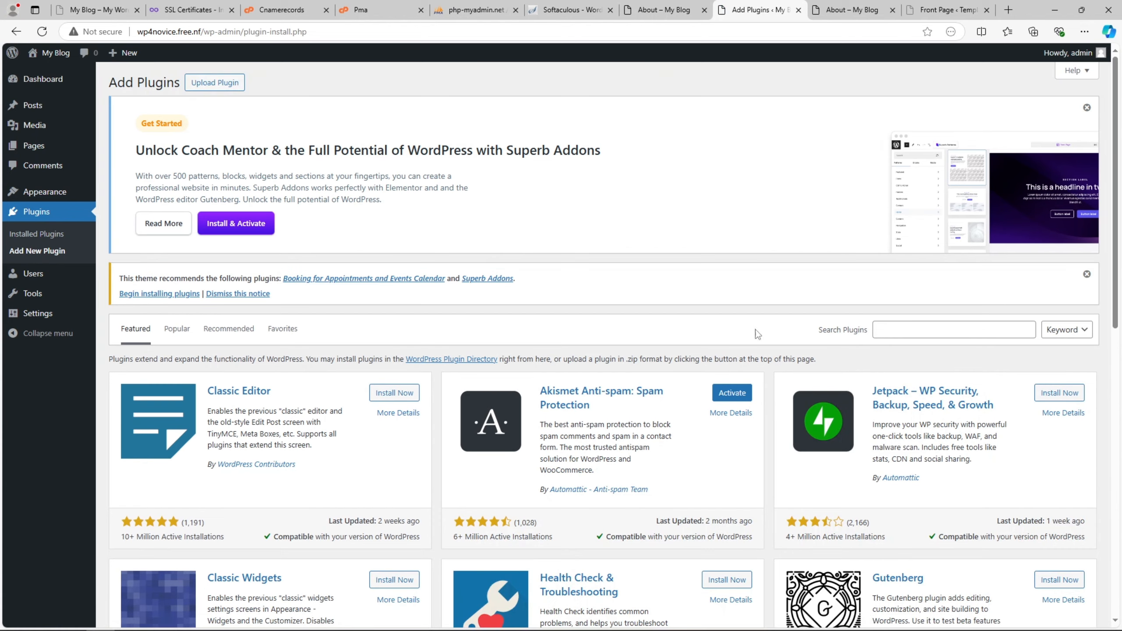
click(923, 332)
text(simple ssl)
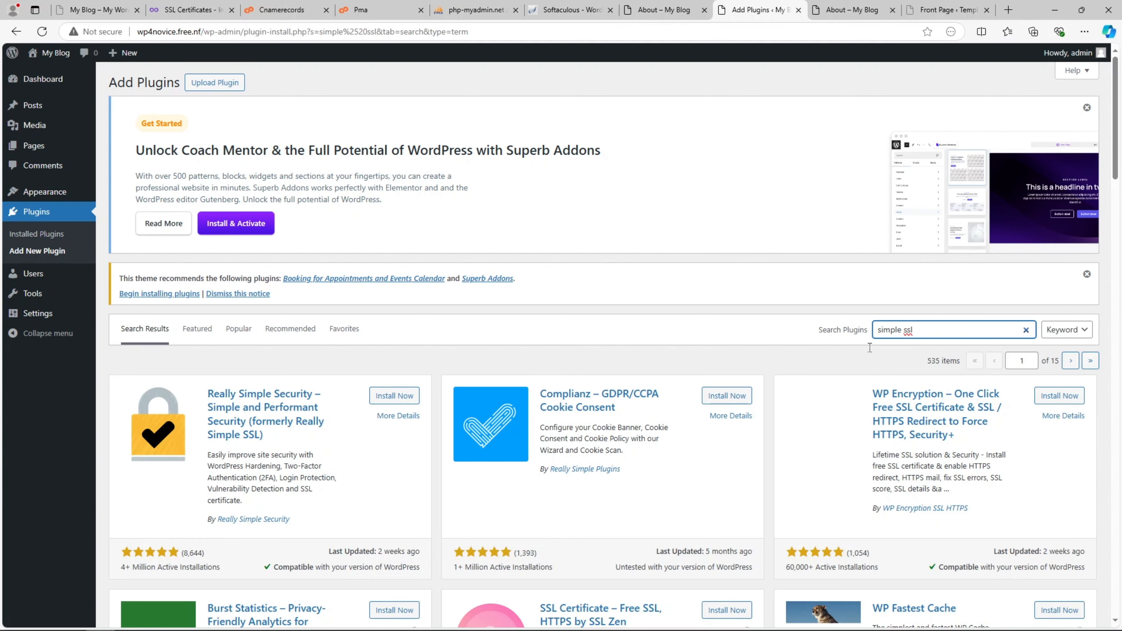
click(415, 399)
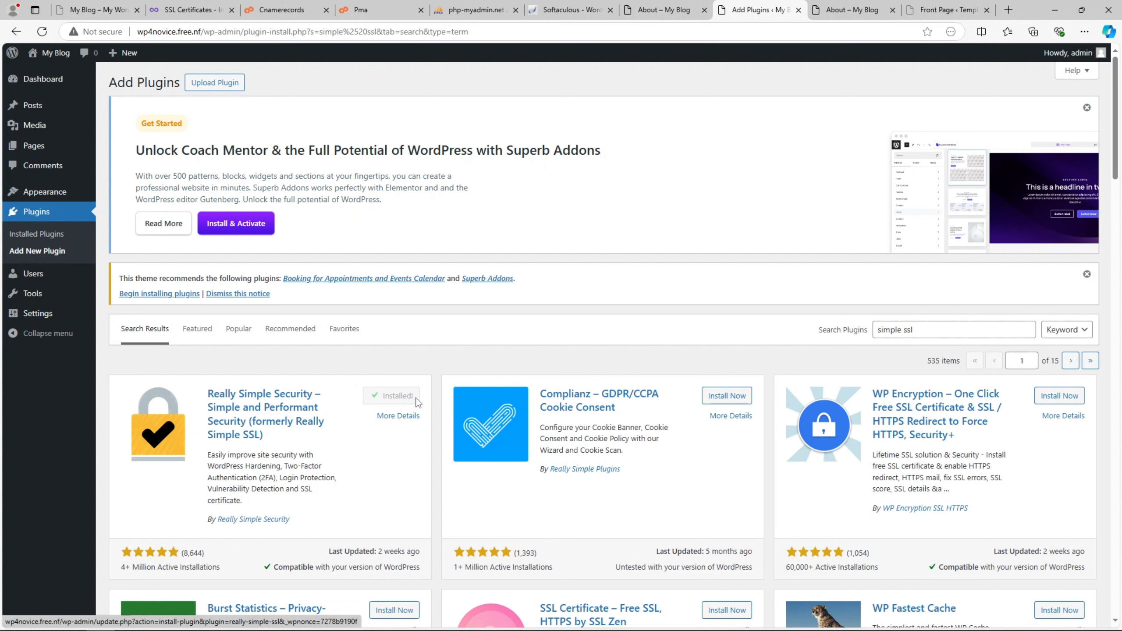
click(400, 396)
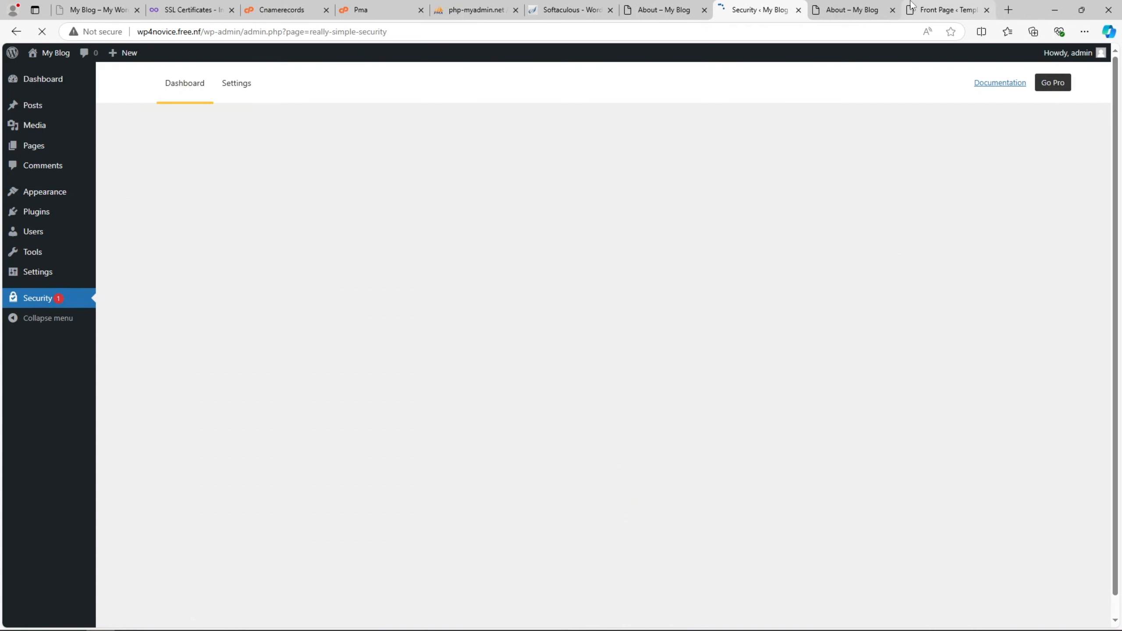
- Open the blog's live home page from the browser tabs
click(919, 7)
click(867, 5)
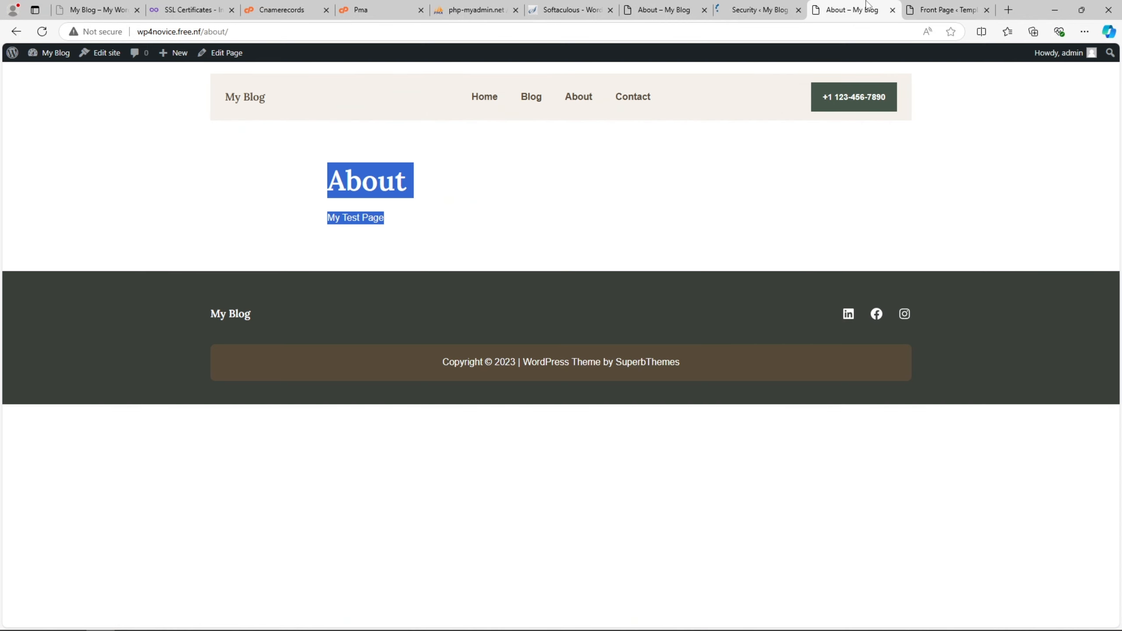
click(238, 117)
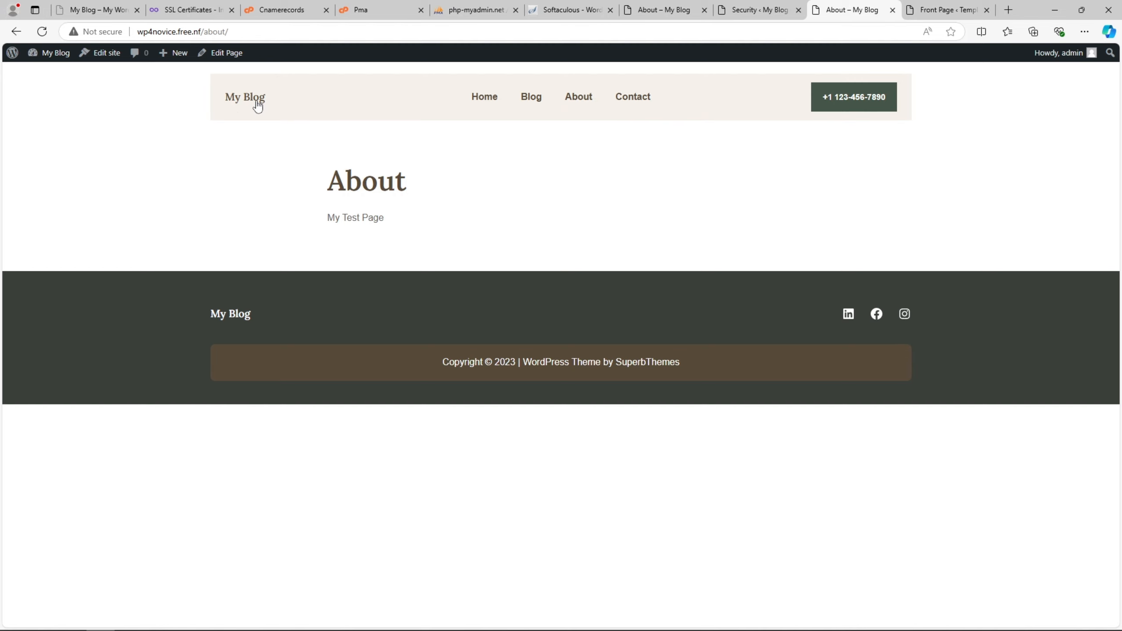
click(257, 103)
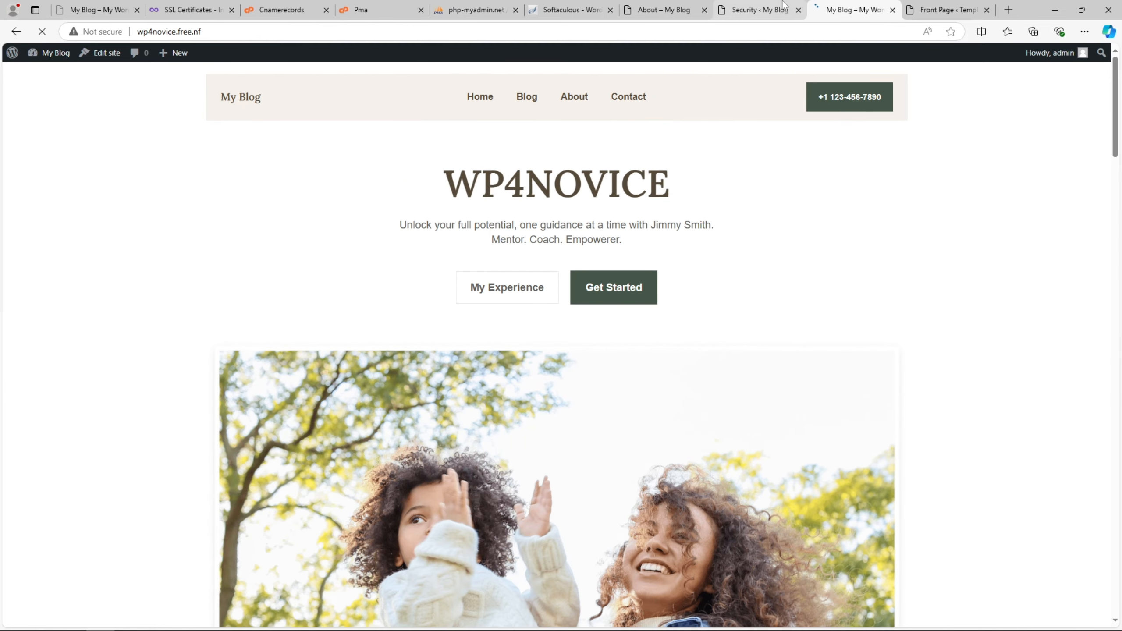
- Move through the browser tabs to the InfinityFree SSL list to check the pending certificate
click(758, 9)
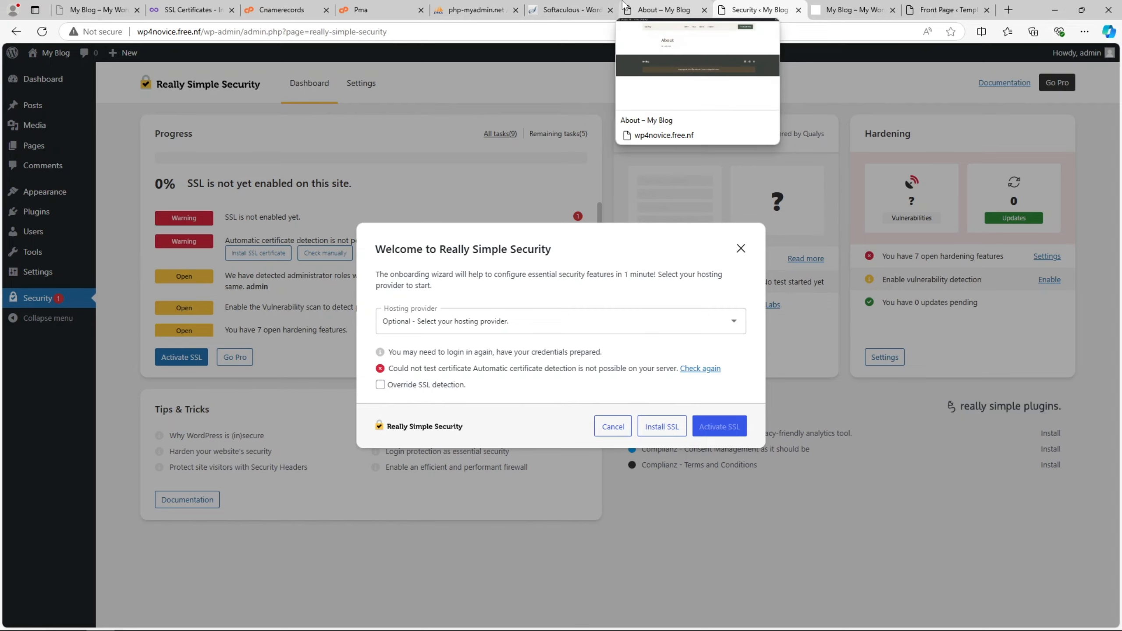
click(624, 5)
click(570, 9)
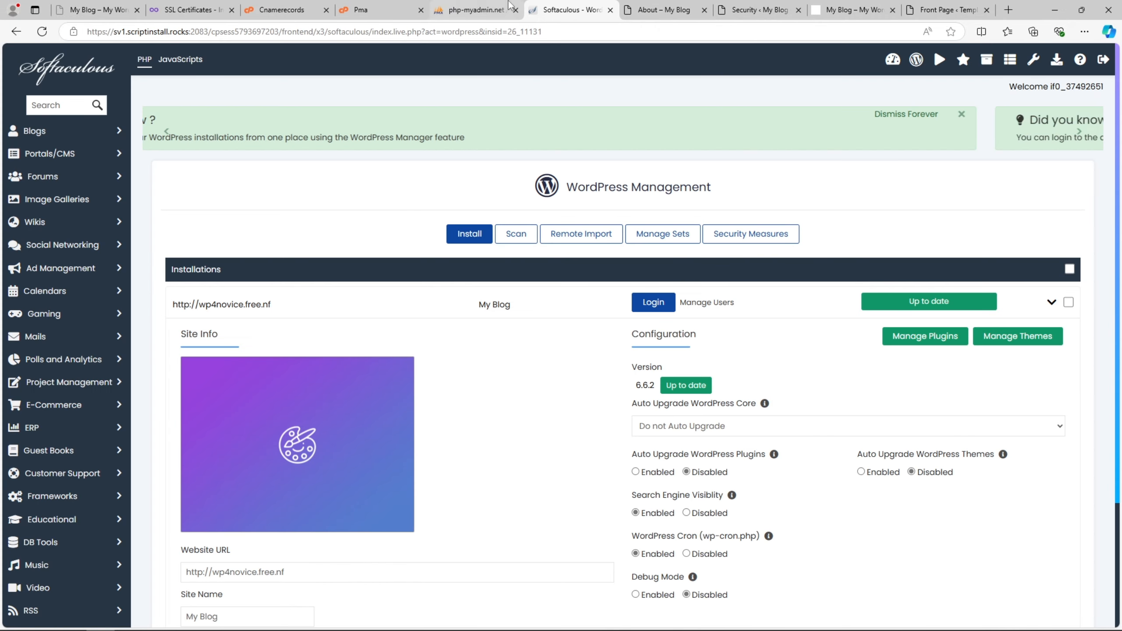
click(474, 8)
click(404, 5)
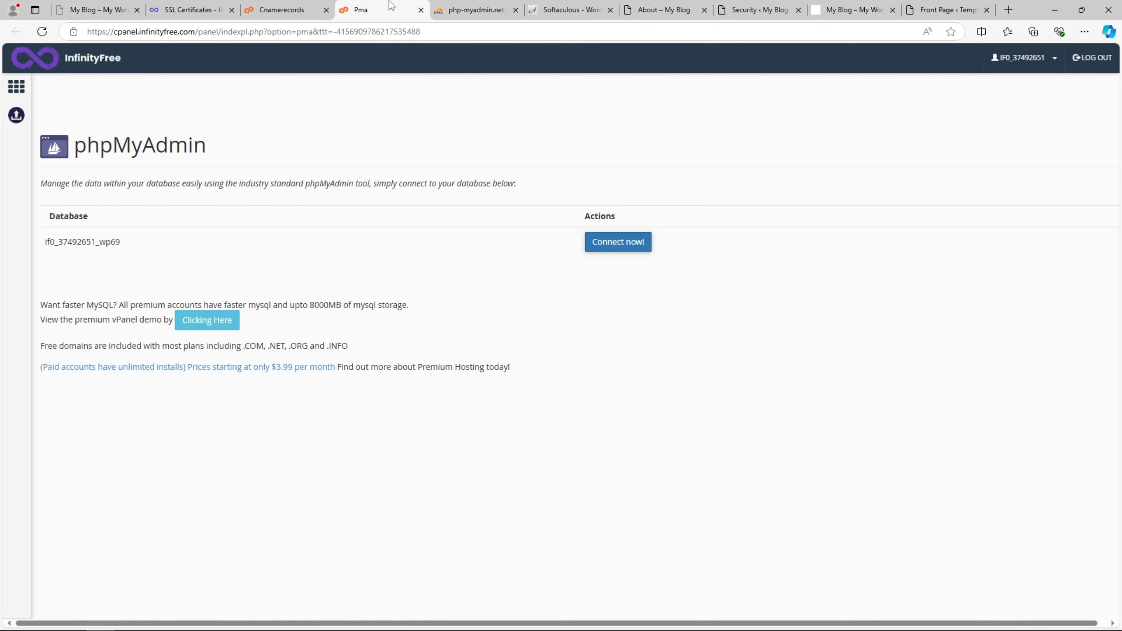
click(280, 9)
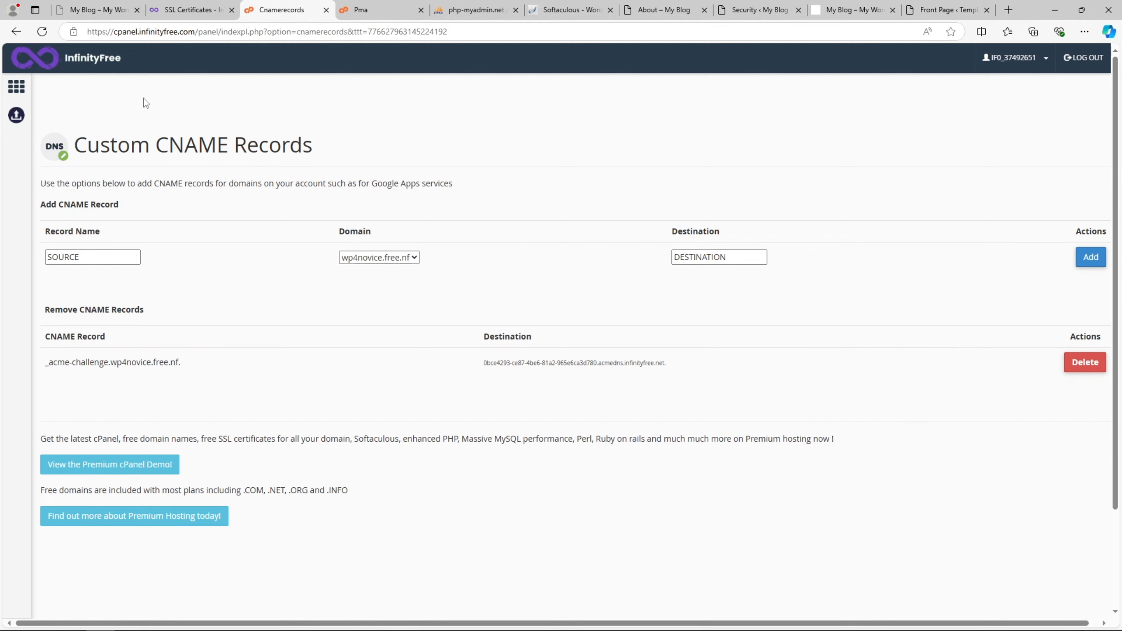
click(194, 9)
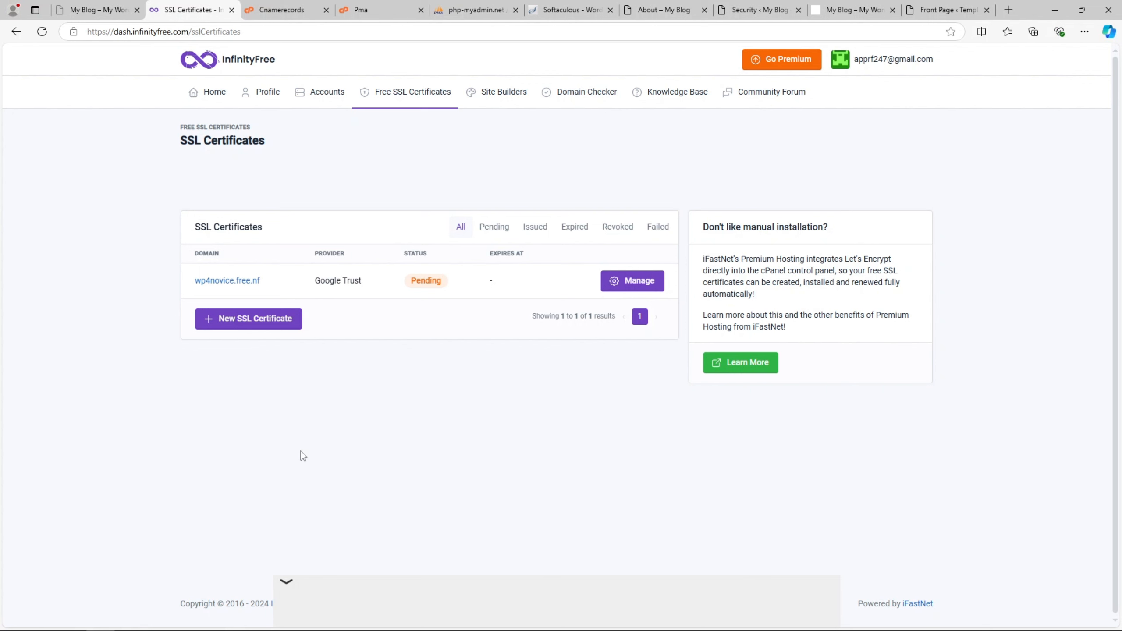
- Scroll the live WP4NOVICE home page down to Client Testimonials and back to the top
click(852, 9)
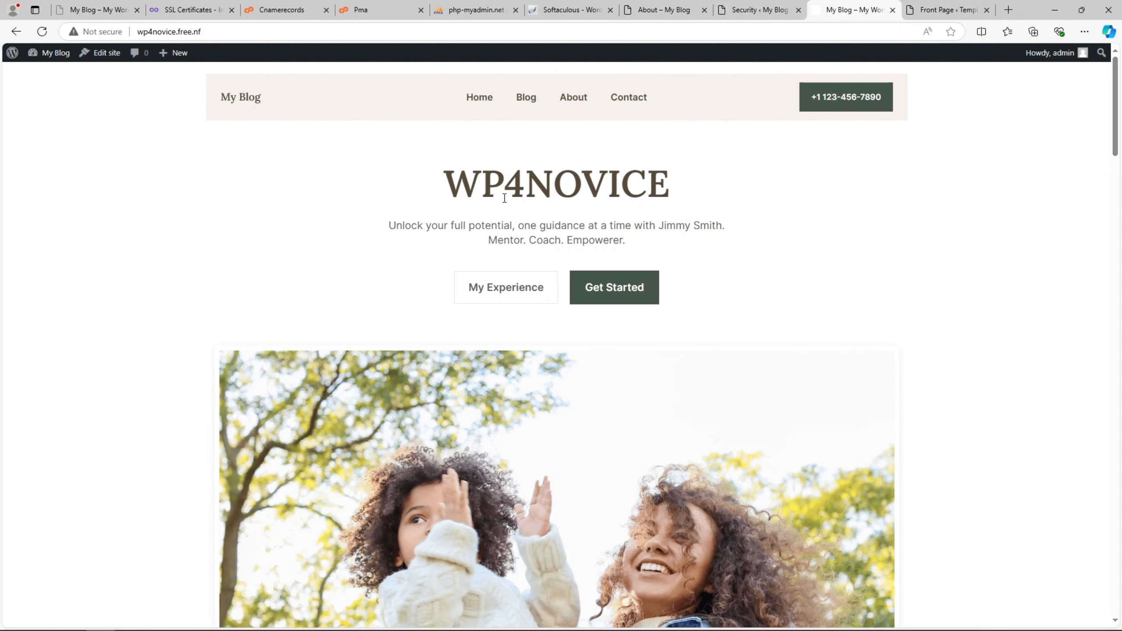
scroll(505, 199, down, 10)
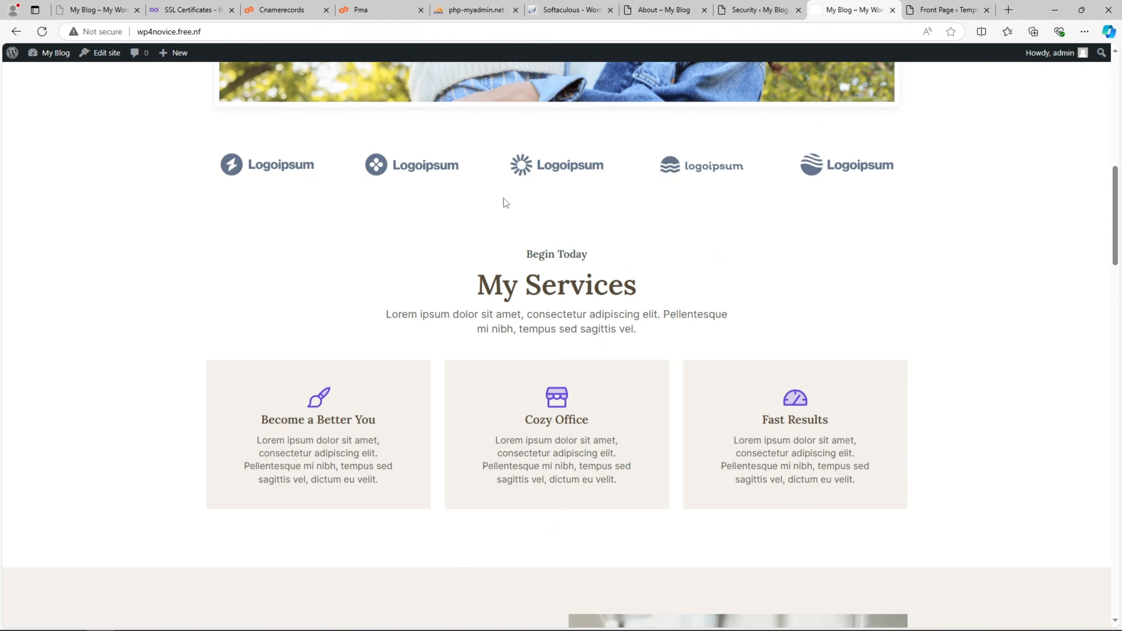
scroll(504, 200, down, 6)
scroll(503, 198, down, 13)
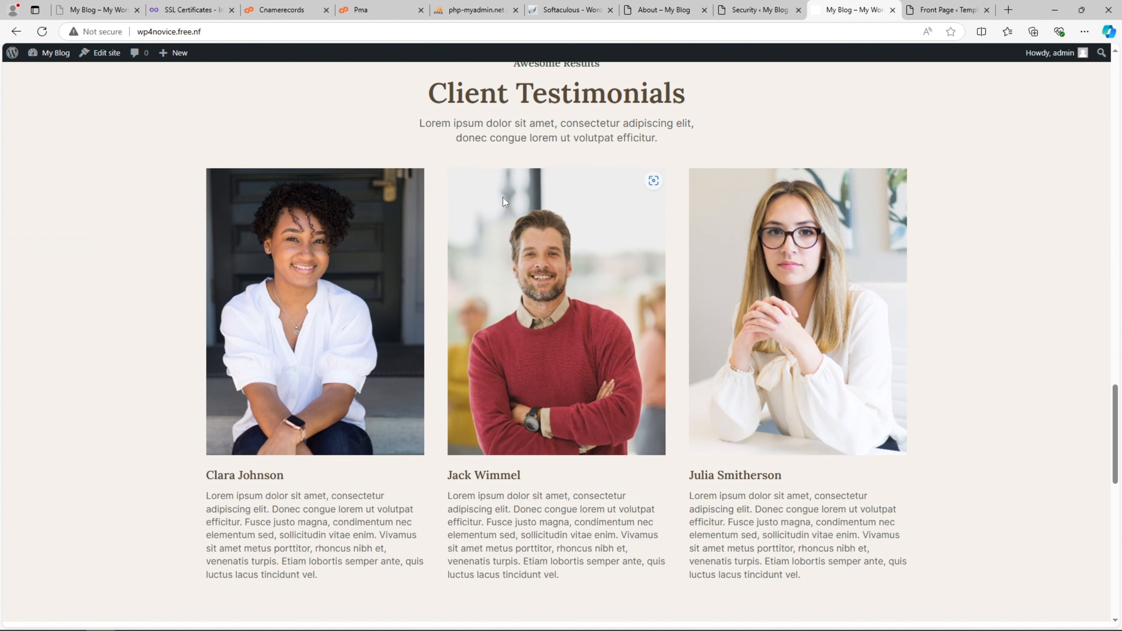
scroll(503, 197, up, 15)
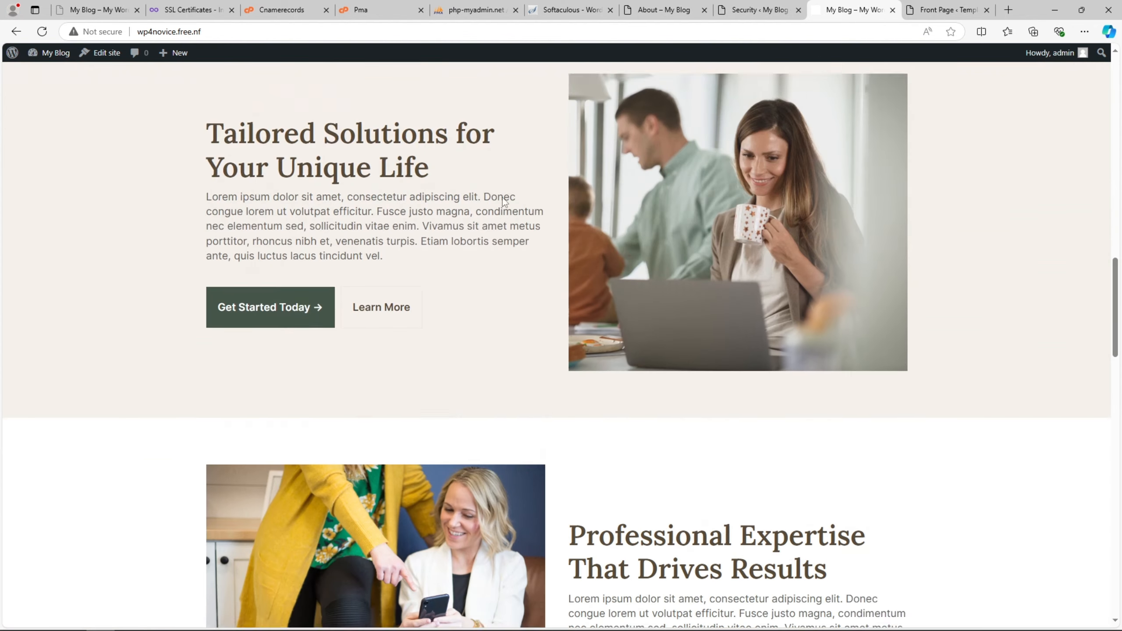
scroll(504, 201, up, 10)
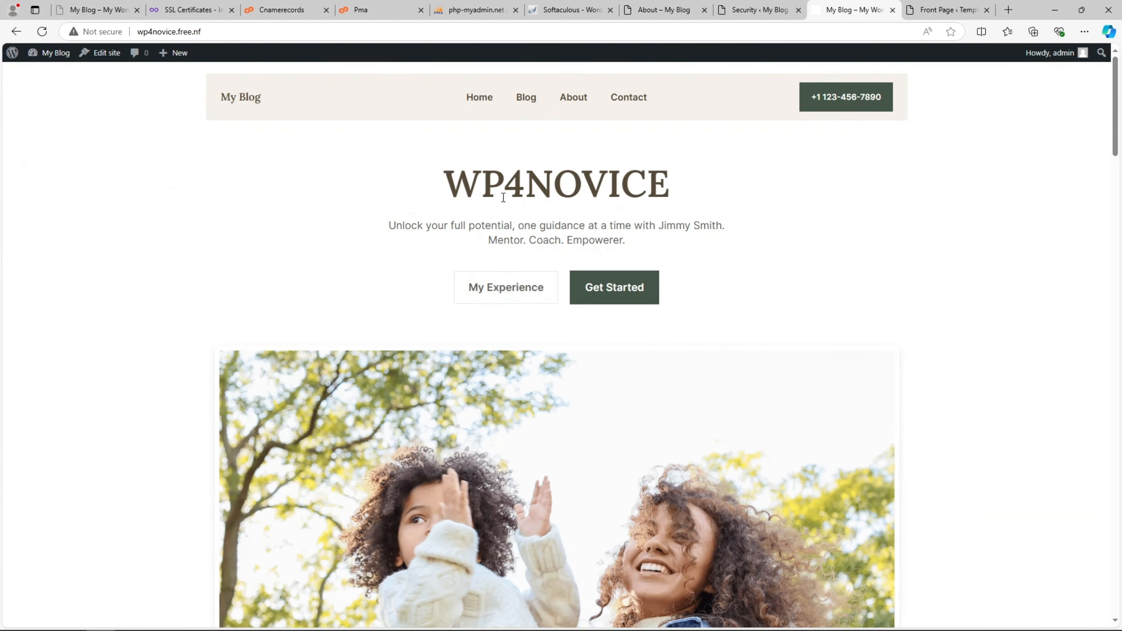